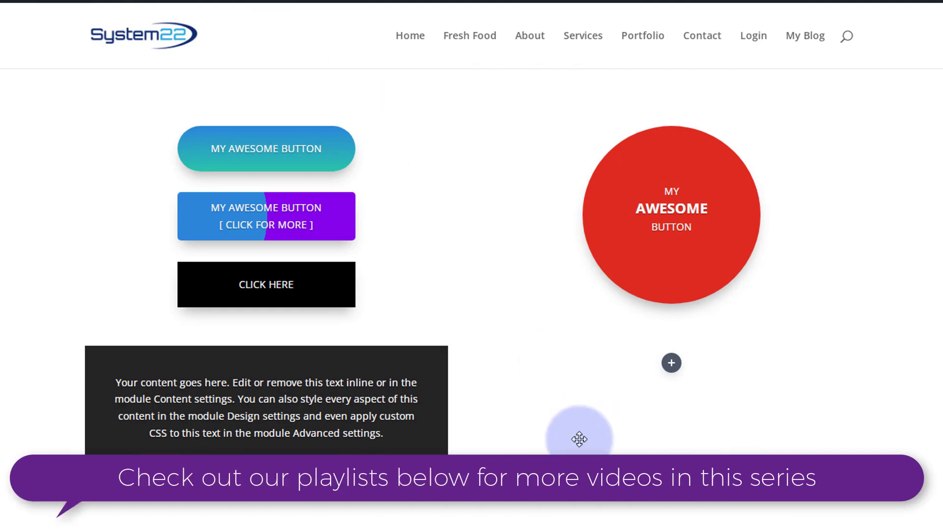
Open the module list for the empty column under the red circle and scroll to the Text module
{"action": "left_click", "coordinate": [670, 364]}
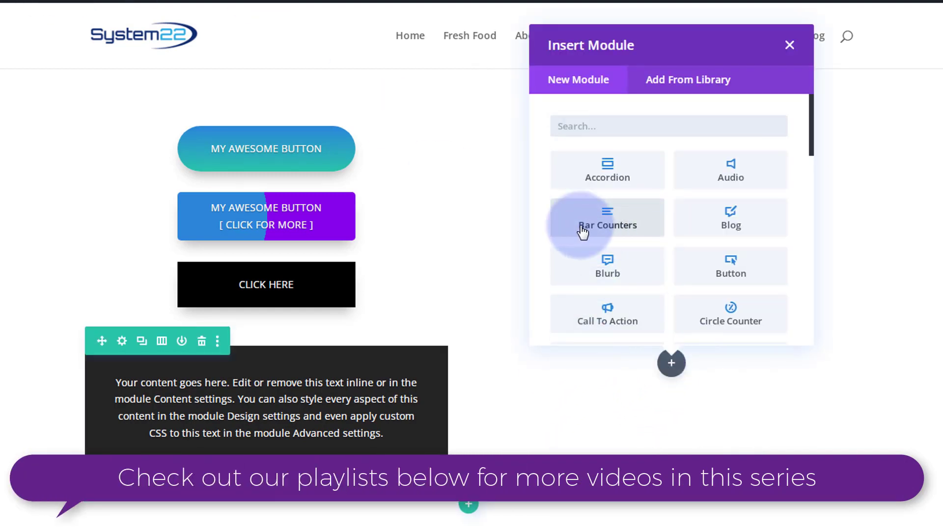
{"action": "scroll", "coordinate": [678, 210], "scroll_direction": "down", "scroll_amount": 10}
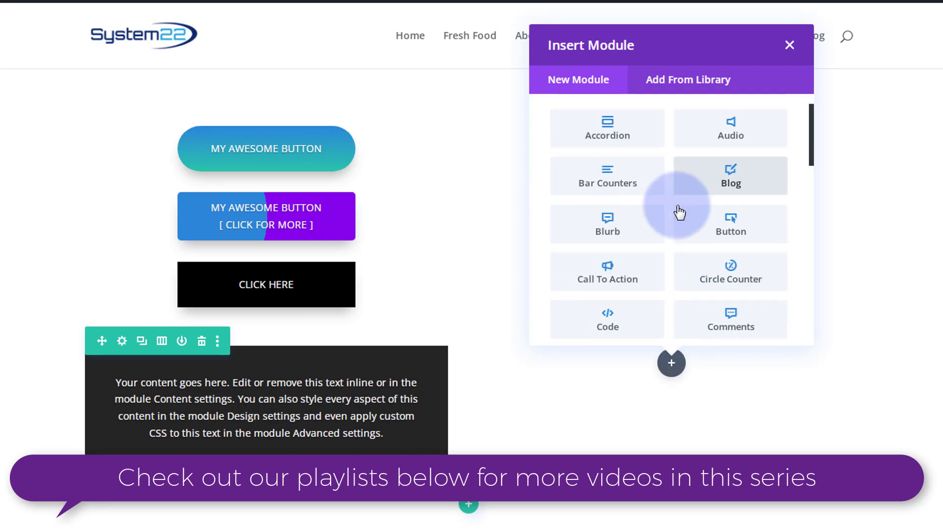
{"action": "scroll", "coordinate": [677, 206], "scroll_direction": "down", "scroll_amount": 7}
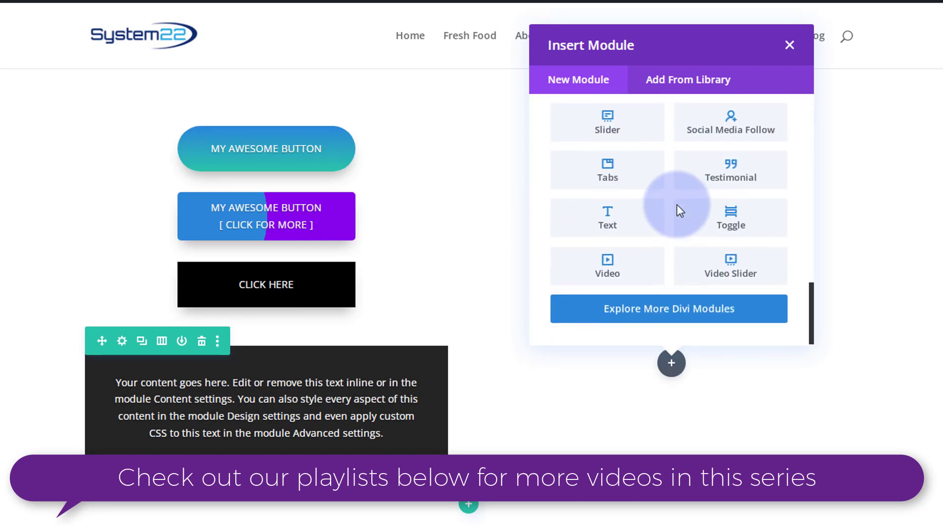
Add a Text module and replace its placeholder paragraph with 'My Awesome Button'
{"action": "left_click", "coordinate": [622, 227]}
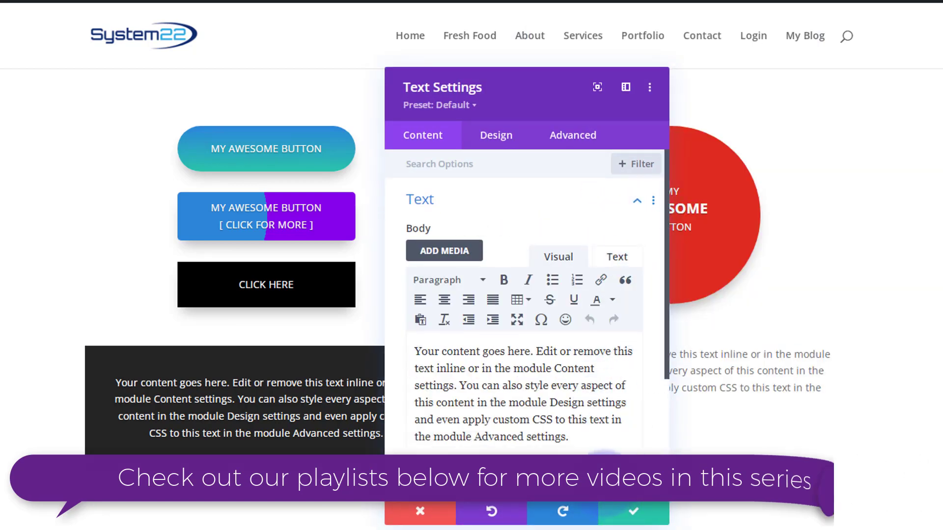
{"action": "left_click_drag", "start_coordinate": [535, 109], "coordinate": [315, 98]}
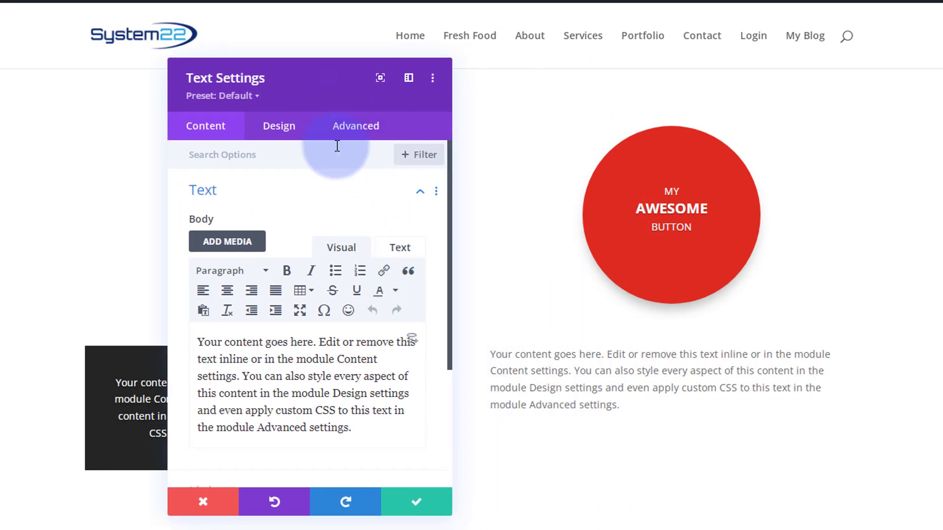
{"action": "left_click_drag", "start_coordinate": [358, 426], "coordinate": [190, 326]}
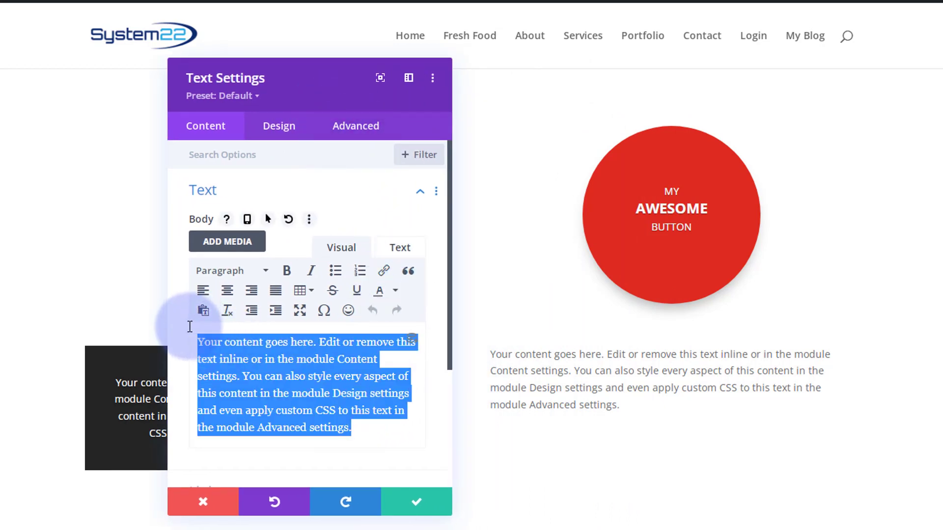
{"action": "type", "text": "My Awesome "}
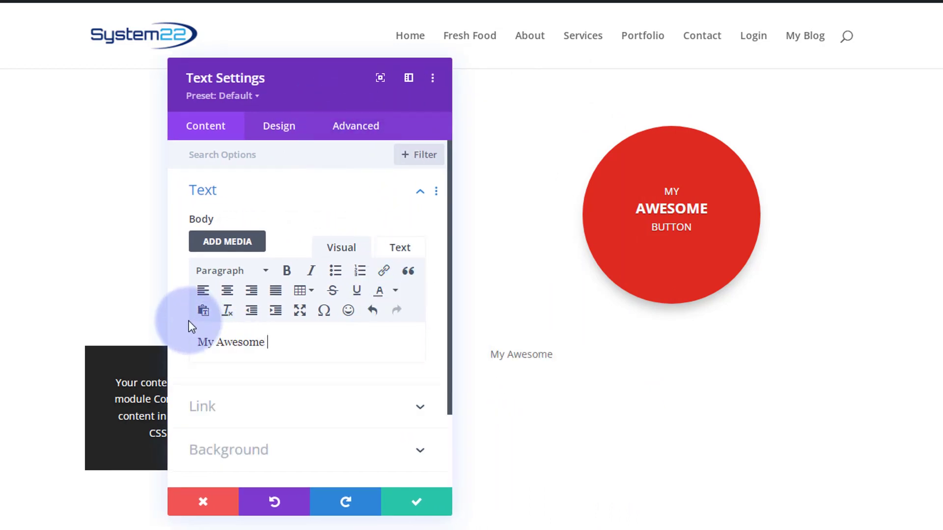
{"action": "type", "text": "Button"}
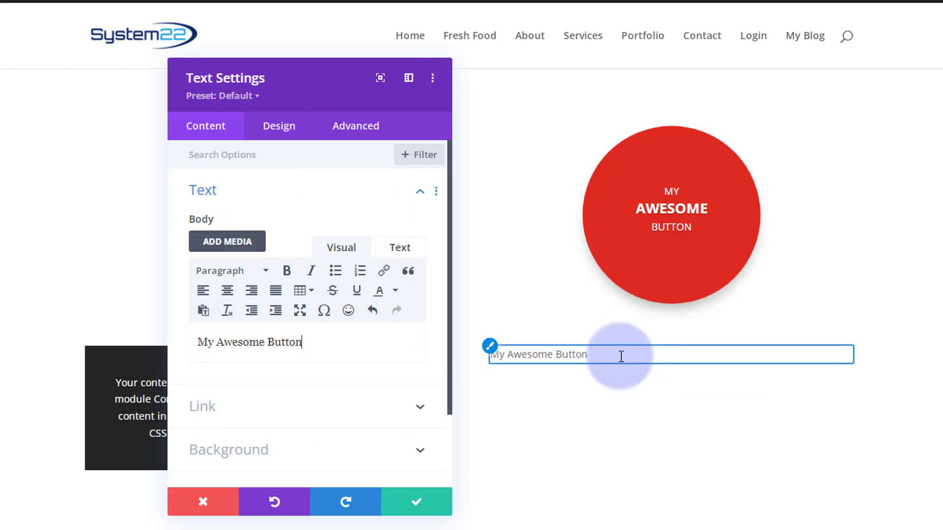
Set the module link URL to # and keep it opening in the same window
{"action": "left_click", "coordinate": [265, 415]}
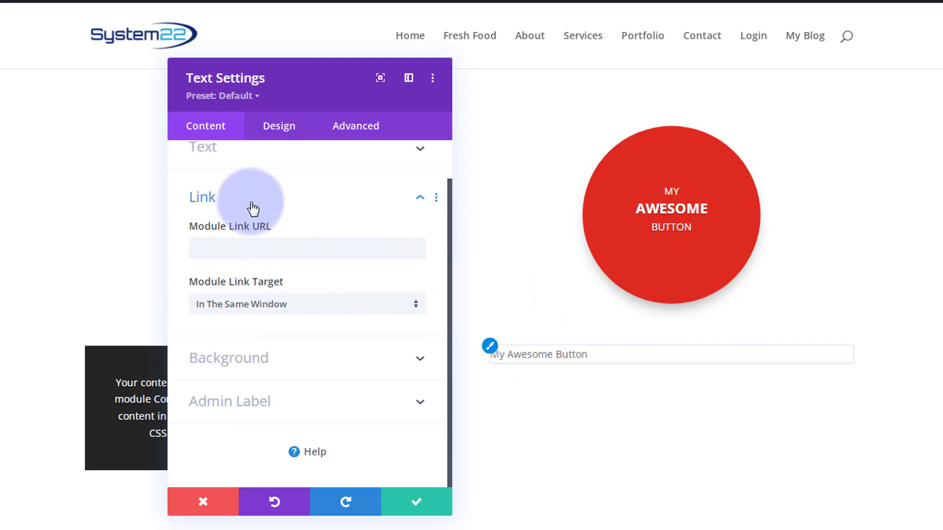
{"action": "left_click", "coordinate": [214, 245]}
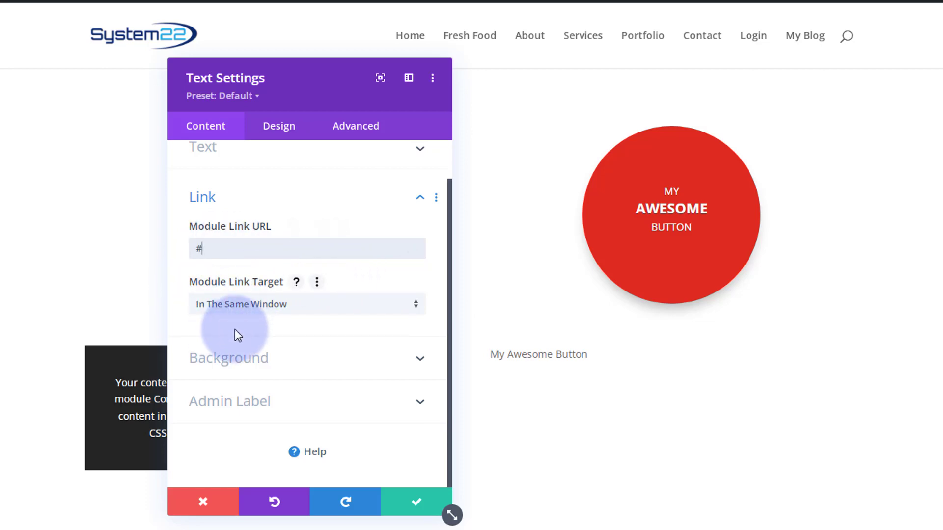
{"action": "left_click", "coordinate": [298, 309]}
{"action": "left_click", "coordinate": [178, 312]}
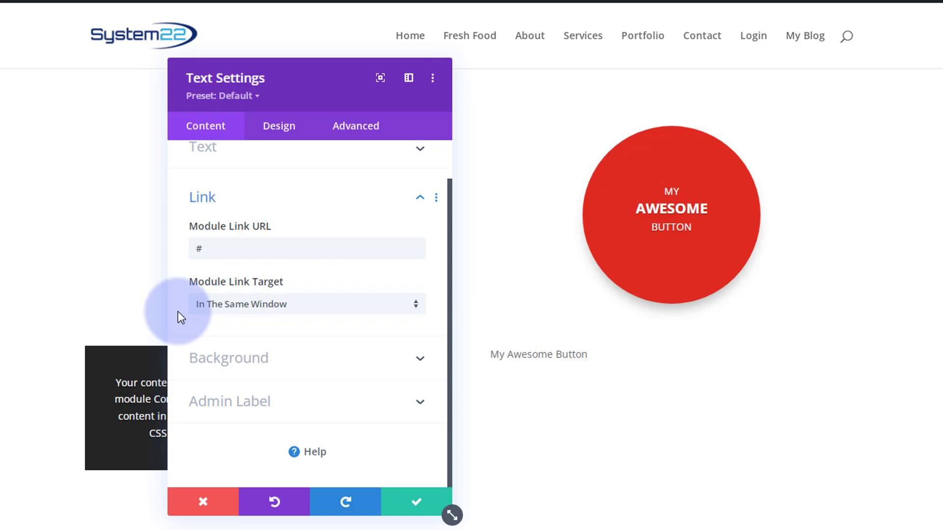
{"action": "left_click", "coordinate": [290, 371]}
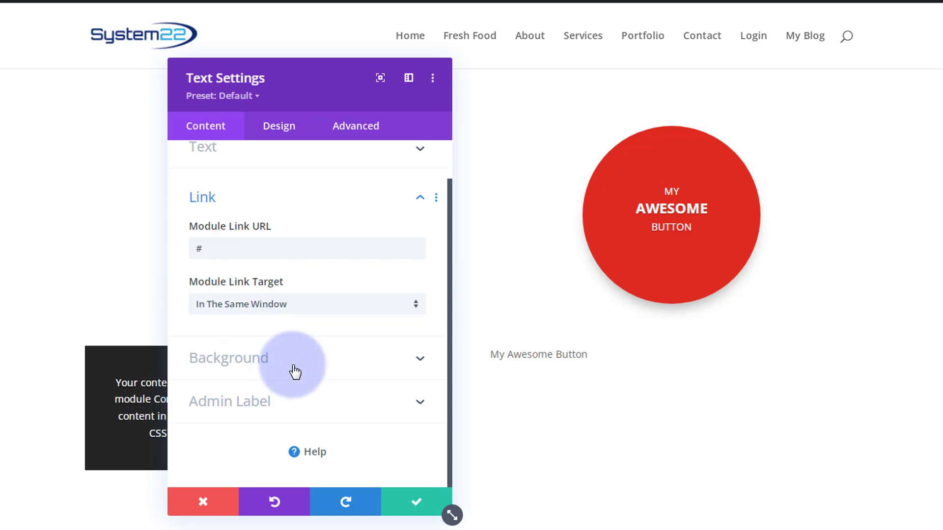
Add a gradient background to the My Awesome Button text module
{"action": "left_click", "coordinate": [333, 94]}
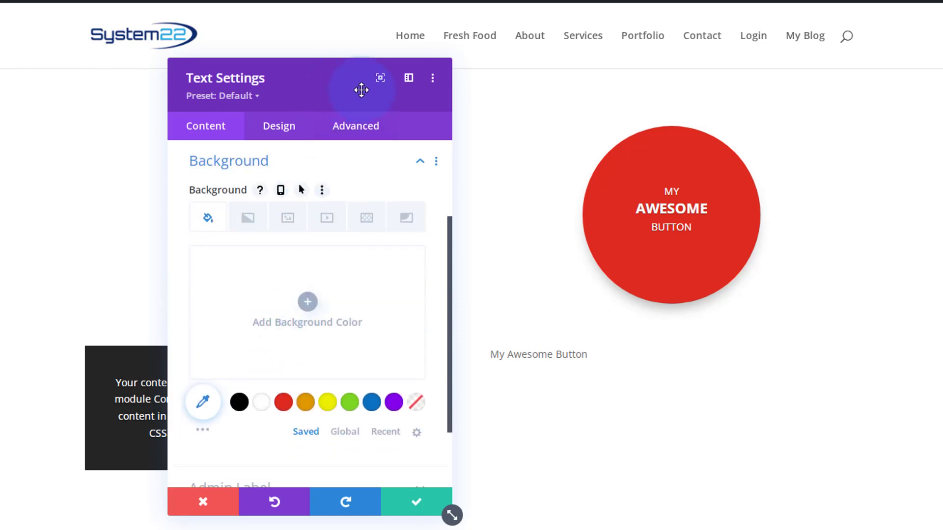
{"action": "left_click_drag", "start_coordinate": [361, 90], "coordinate": [764, 110]}
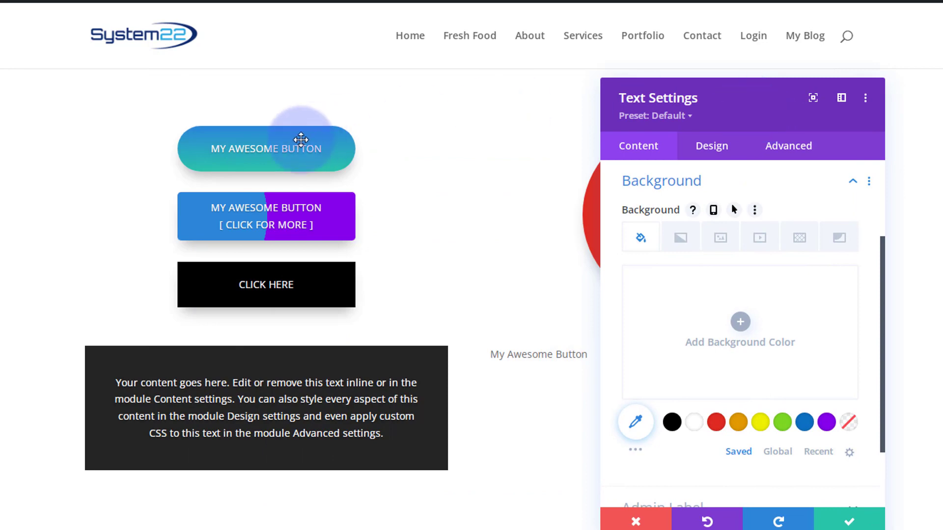
{"action": "left_click_drag", "start_coordinate": [770, 110], "coordinate": [319, 102]}
{"action": "left_click", "coordinate": [229, 228]}
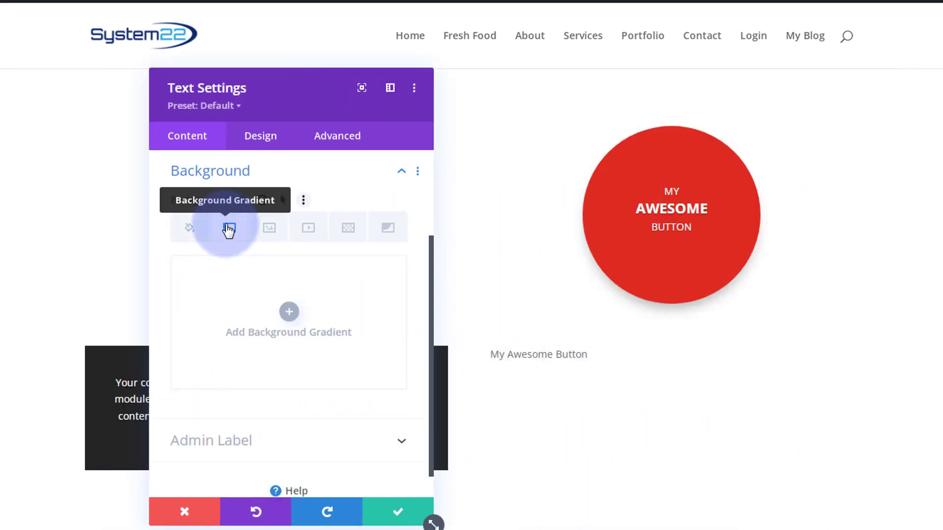
{"action": "left_click", "coordinate": [289, 312]}
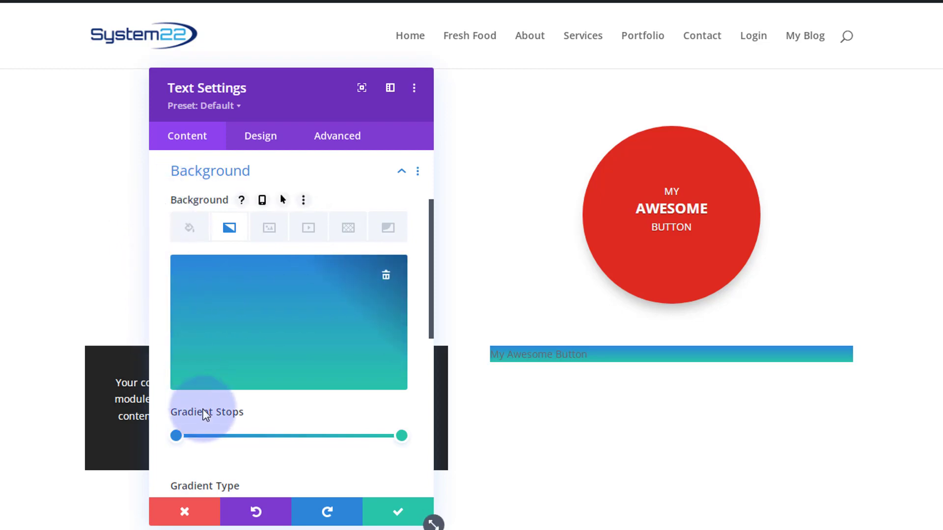
Make the hover background gradient run from red #e02b20 to purple #8300e9, removing the middle stop
{"action": "mouse_move", "coordinate": [194, 200]}
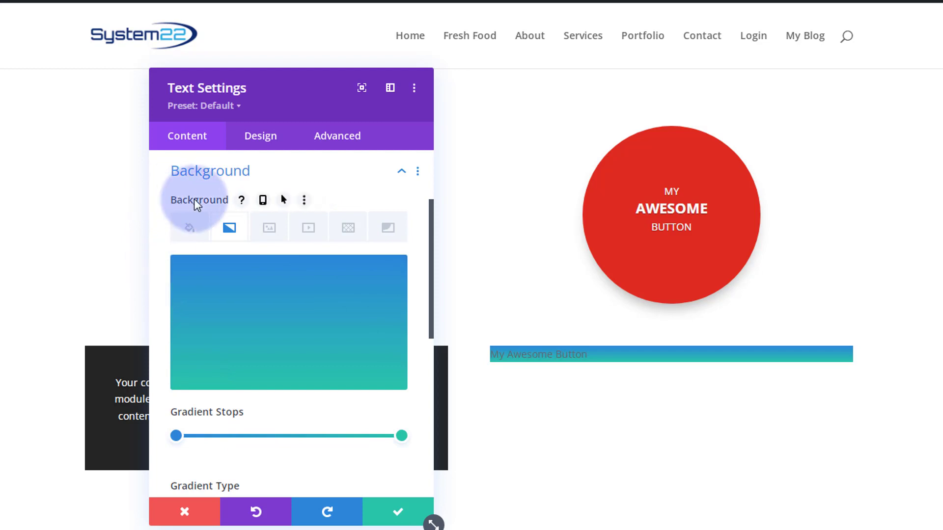
{"action": "left_click", "coordinate": [284, 202]}
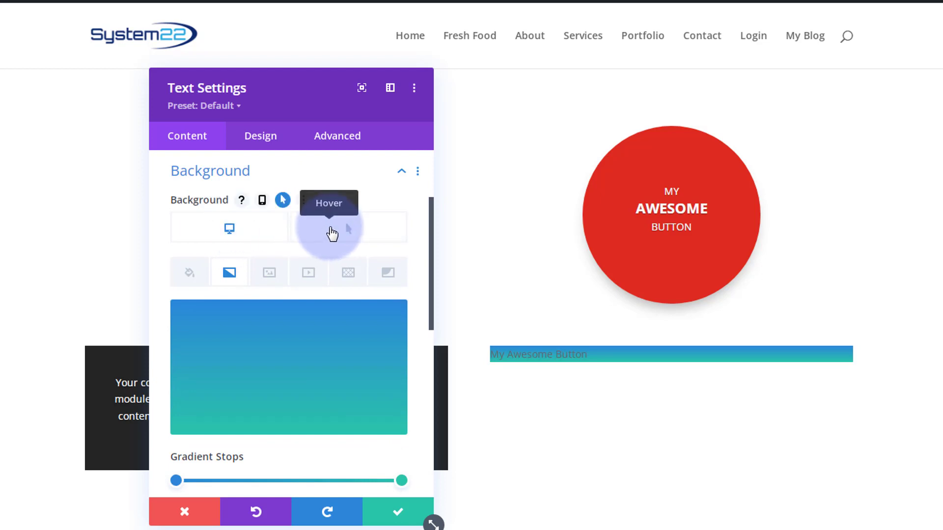
{"action": "left_click", "coordinate": [332, 234]}
{"action": "scroll", "coordinate": [332, 234], "scroll_direction": "down", "scroll_amount": 3}
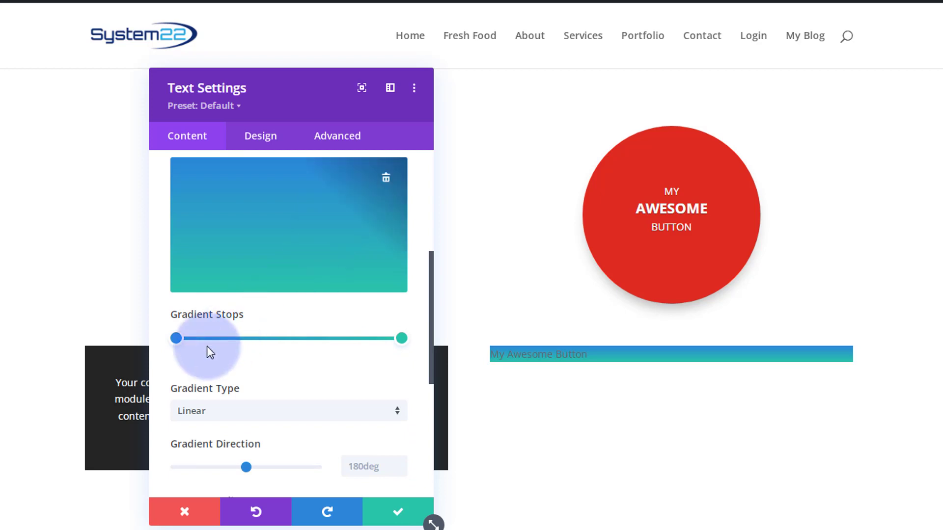
{"action": "left_click", "coordinate": [176, 339]}
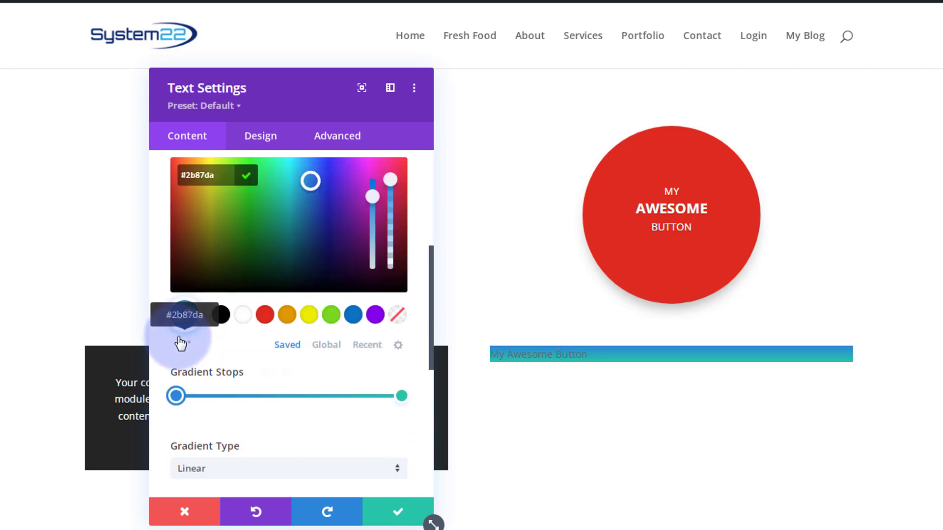
{"action": "left_click", "coordinate": [266, 317]}
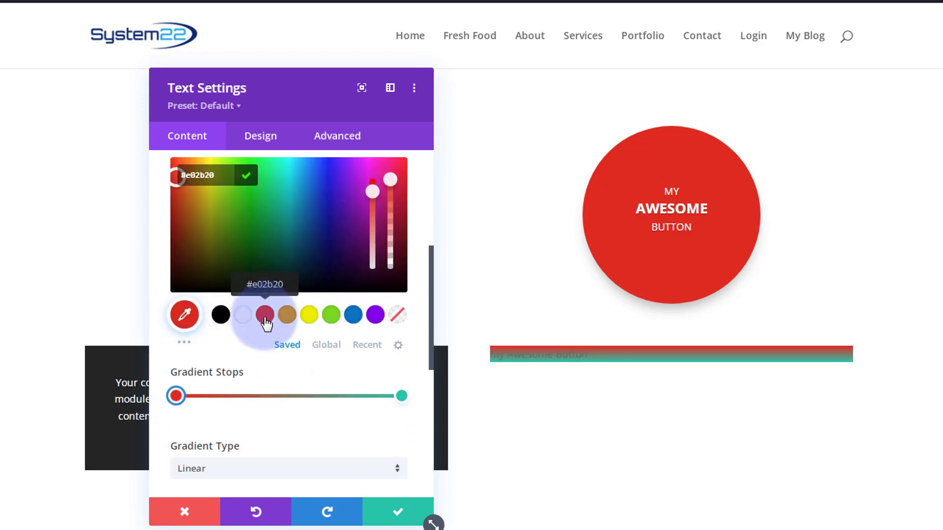
{"action": "left_click", "coordinate": [401, 396]}
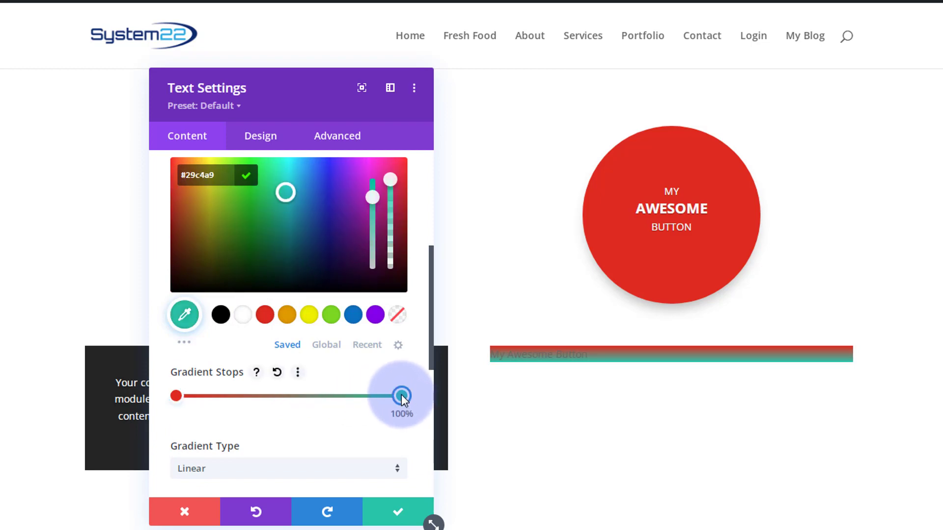
{"action": "left_click", "coordinate": [375, 316]}
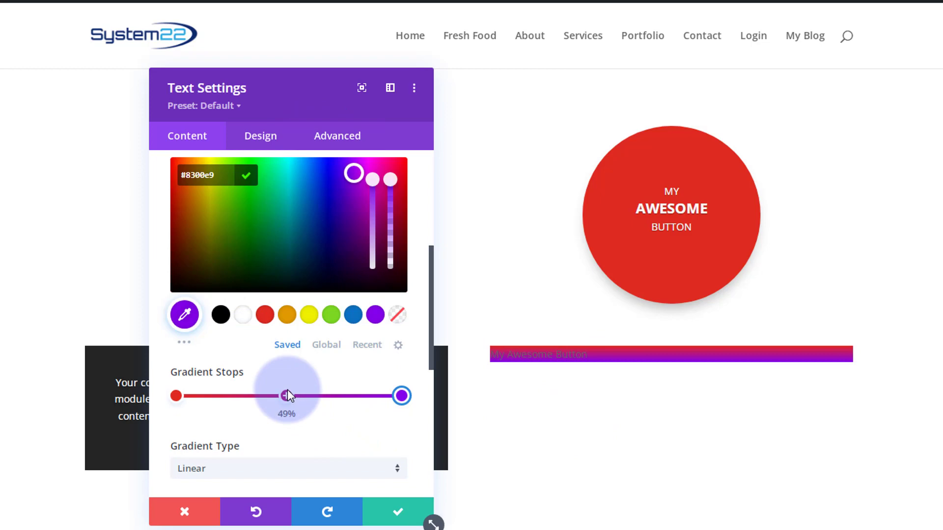
{"action": "left_click_drag", "start_coordinate": [287, 396], "coordinate": [232, 370]}
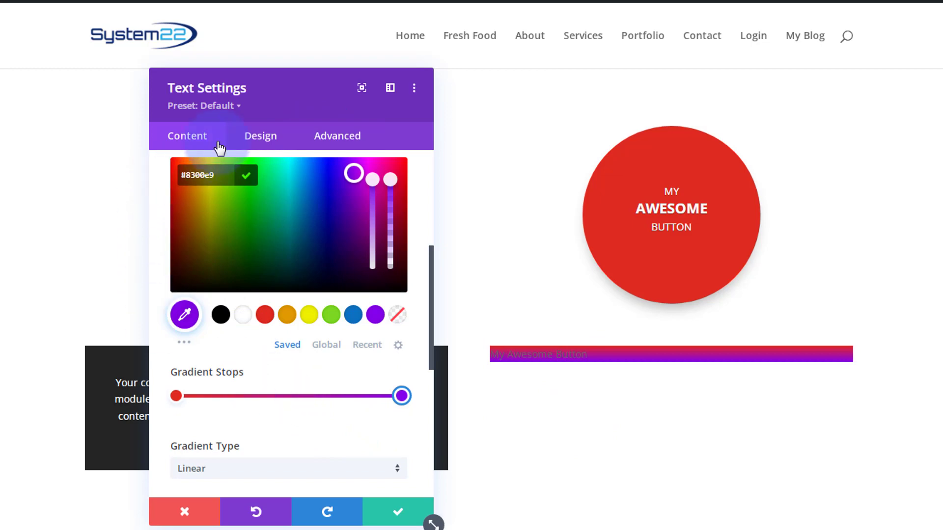
{"action": "left_click", "coordinate": [268, 144]}
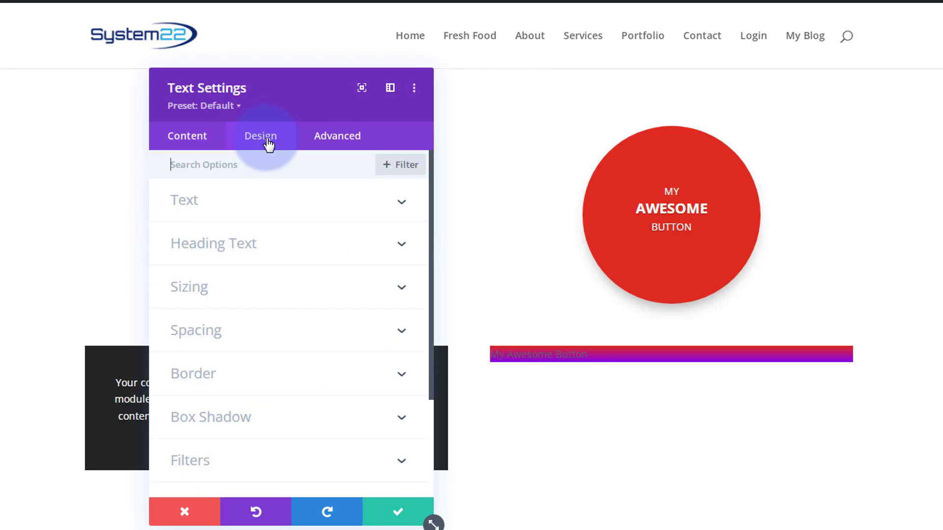
Keep the default font and make the button text white
{"action": "left_click", "coordinate": [227, 203]}
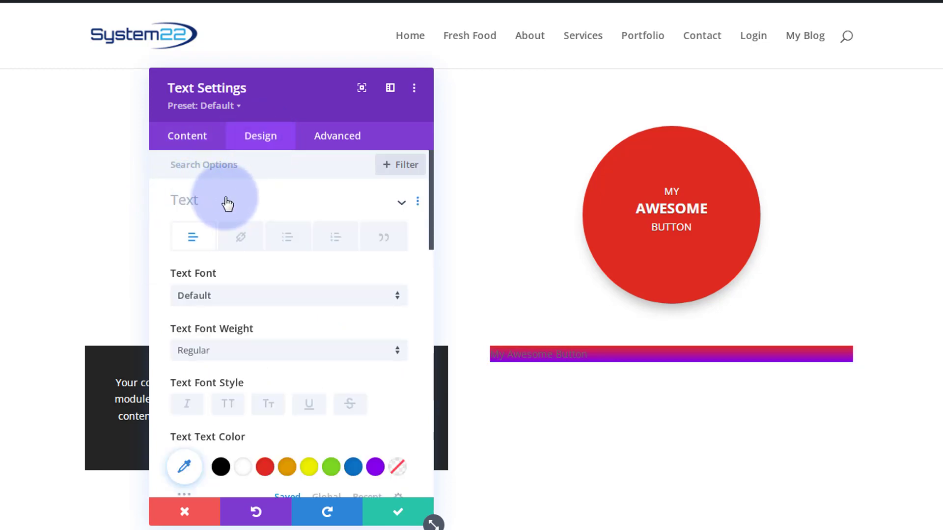
{"action": "left_click", "coordinate": [249, 299]}
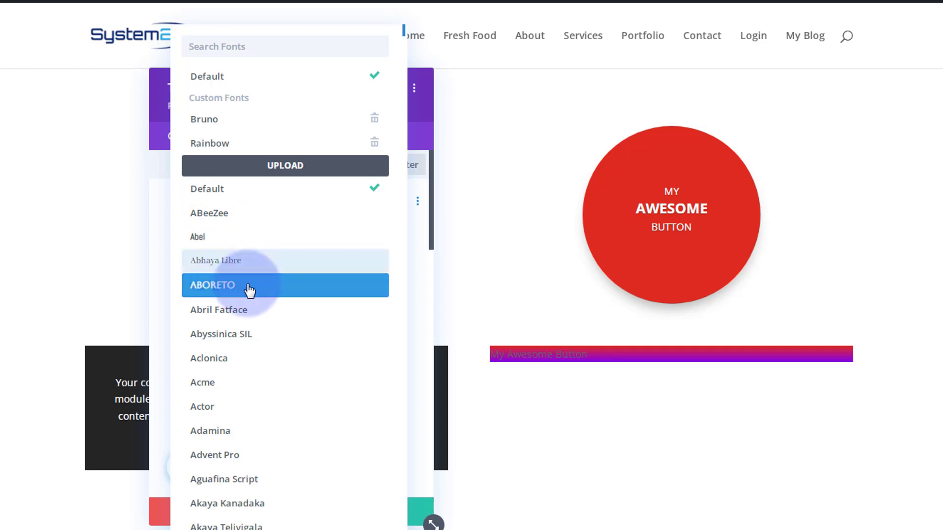
{"action": "left_click", "coordinate": [221, 77]}
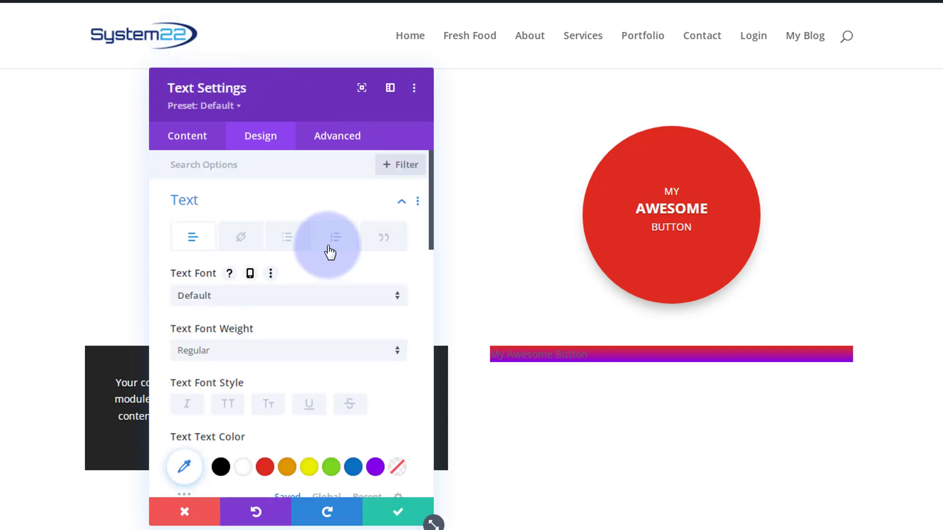
{"action": "left_click", "coordinate": [243, 467]}
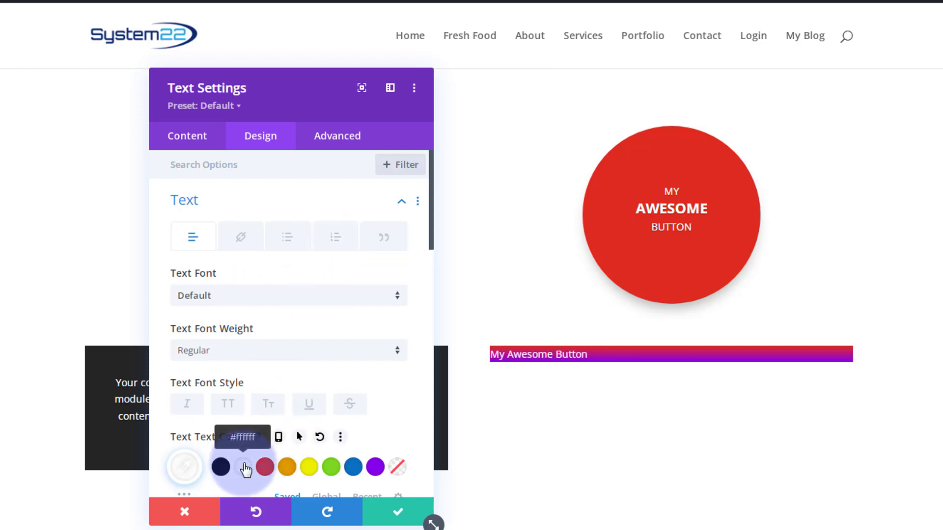
Apply the second text shadow preset and centre-align the button text
{"action": "scroll", "coordinate": [290, 300], "scroll_direction": "down", "scroll_amount": 1}
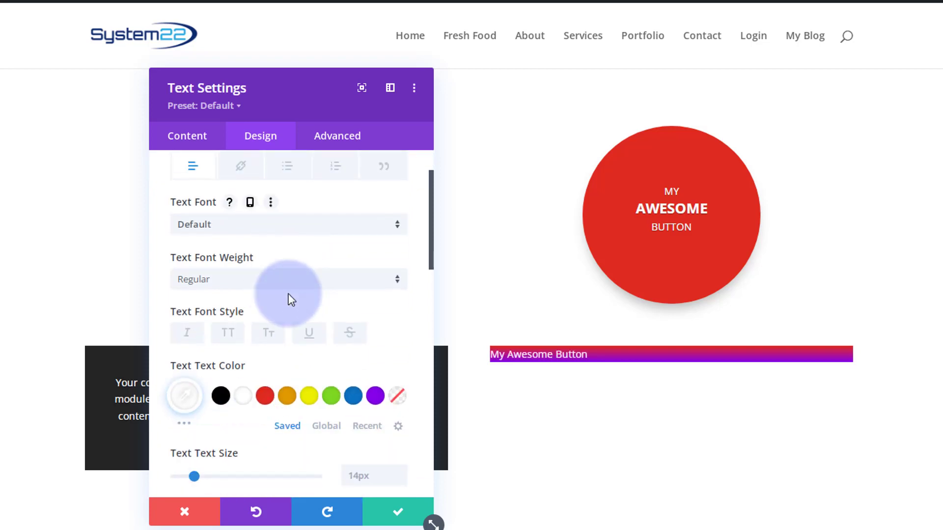
{"action": "scroll", "coordinate": [290, 299], "scroll_direction": "down", "scroll_amount": 1}
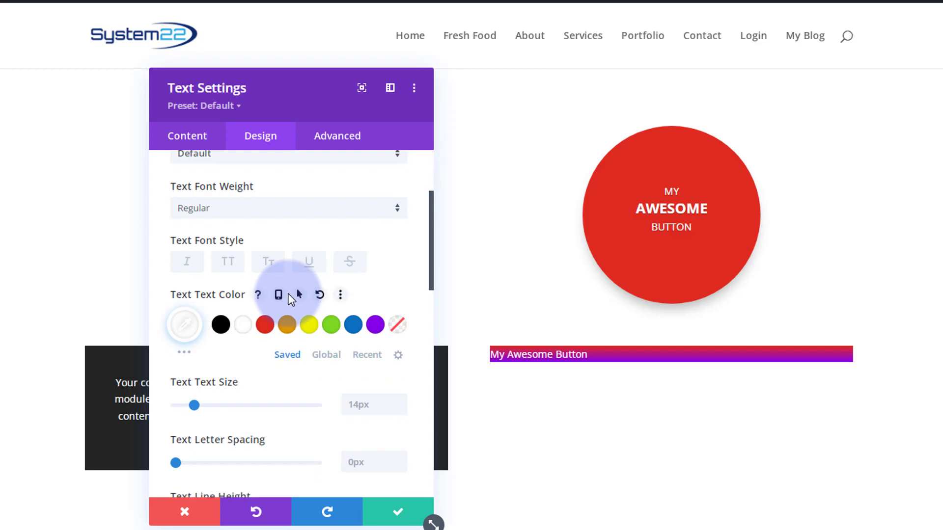
{"action": "scroll", "coordinate": [290, 298], "scroll_direction": "down", "scroll_amount": 3}
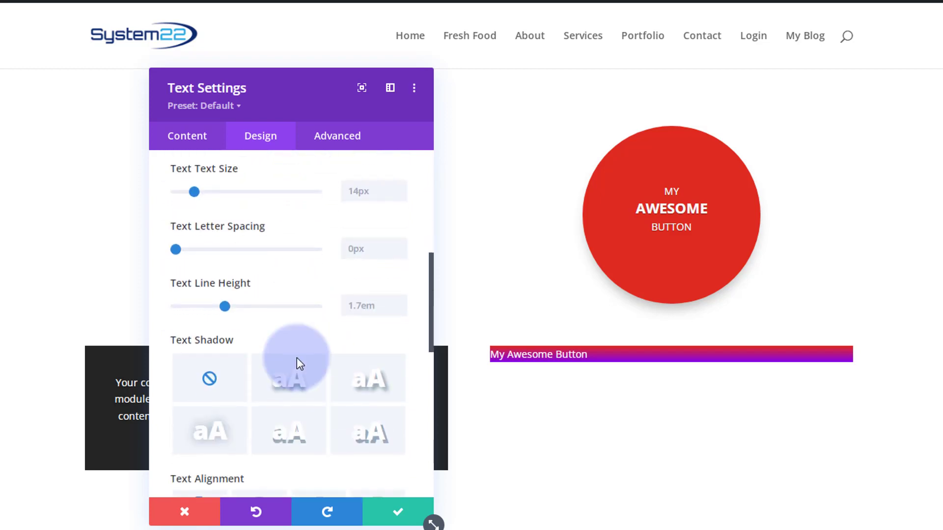
{"action": "left_click", "coordinate": [293, 391]}
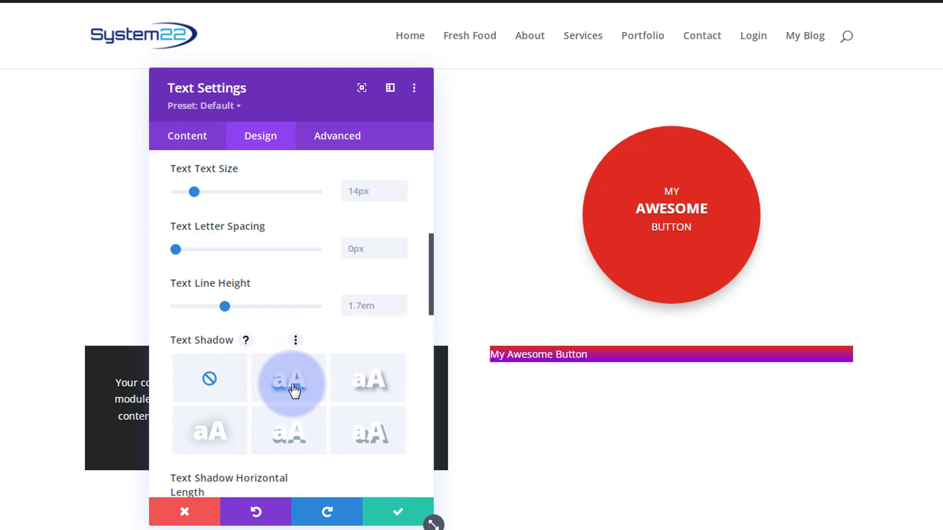
{"action": "scroll", "coordinate": [293, 387], "scroll_direction": "down", "scroll_amount": 2}
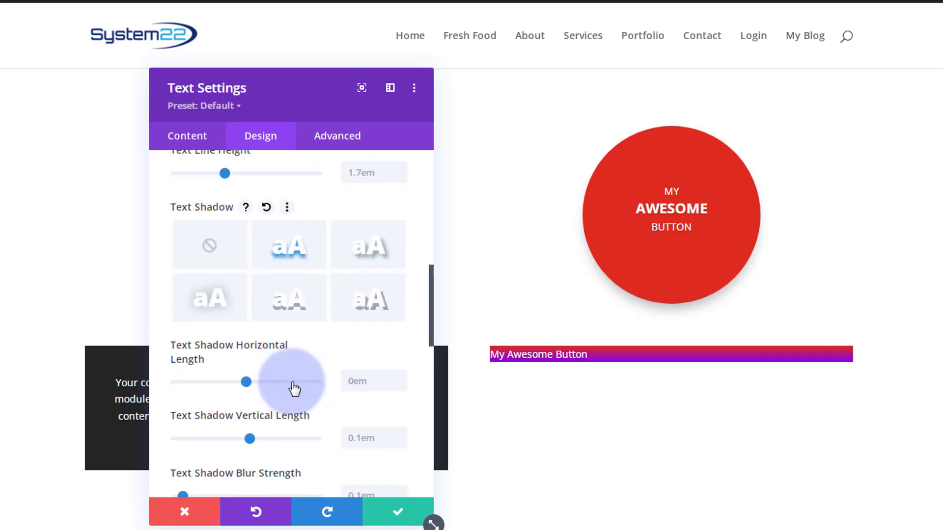
{"action": "scroll", "coordinate": [292, 387], "scroll_direction": "up", "scroll_amount": 2}
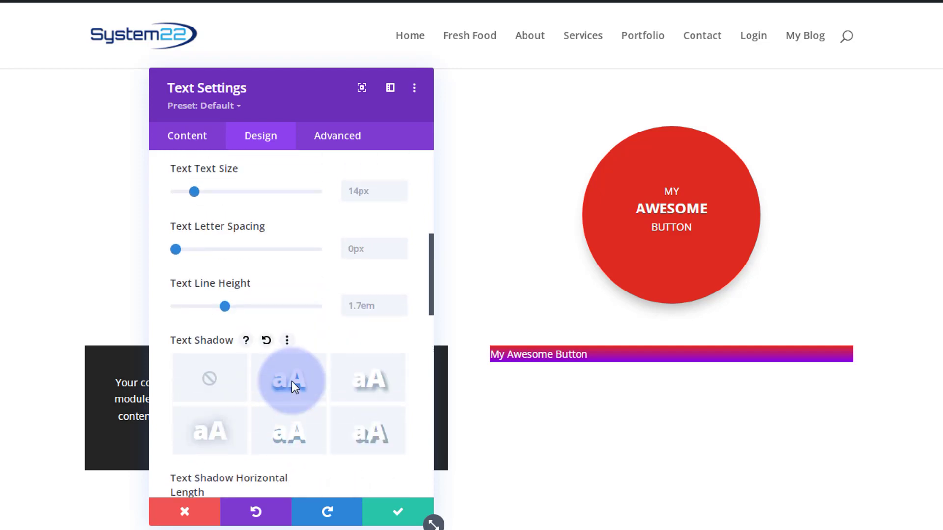
{"action": "scroll", "coordinate": [292, 381], "scroll_direction": "down", "scroll_amount": 5}
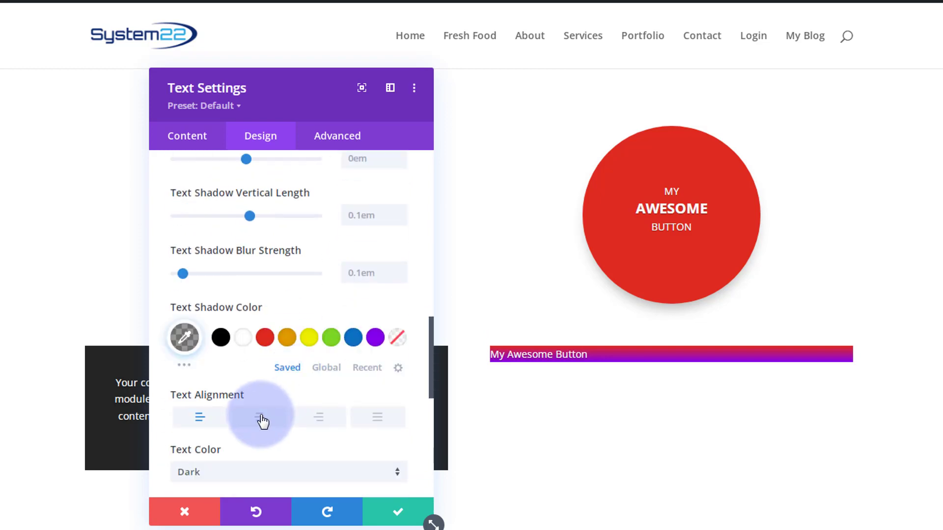
{"action": "left_click", "coordinate": [259, 418]}
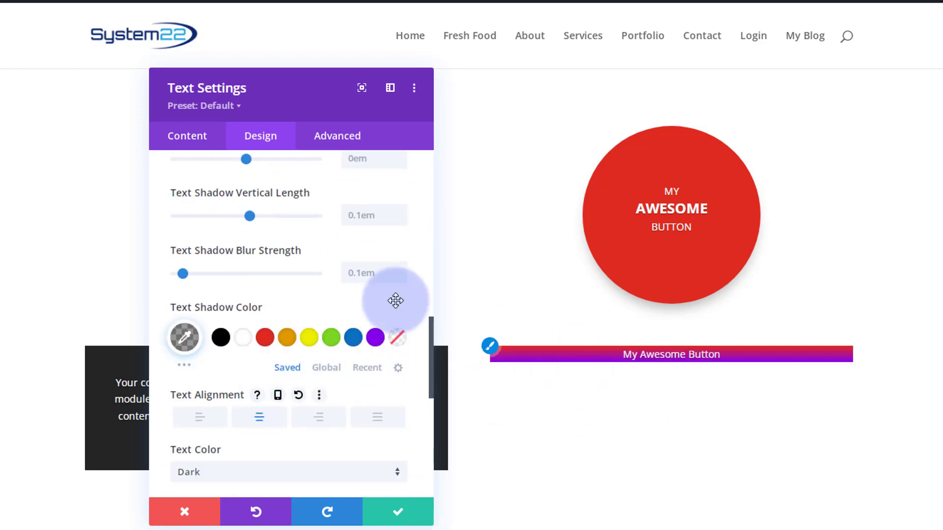
Enable a separate hover-state text size, leaving the size at 14px
{"action": "scroll", "coordinate": [263, 308], "scroll_direction": "up", "scroll_amount": 4}
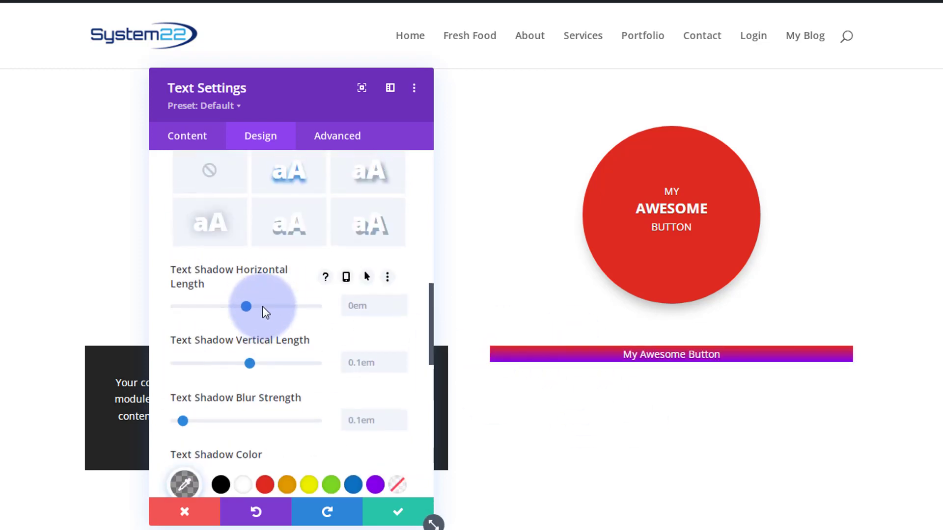
{"action": "scroll", "coordinate": [263, 310], "scroll_direction": "up", "scroll_amount": 3}
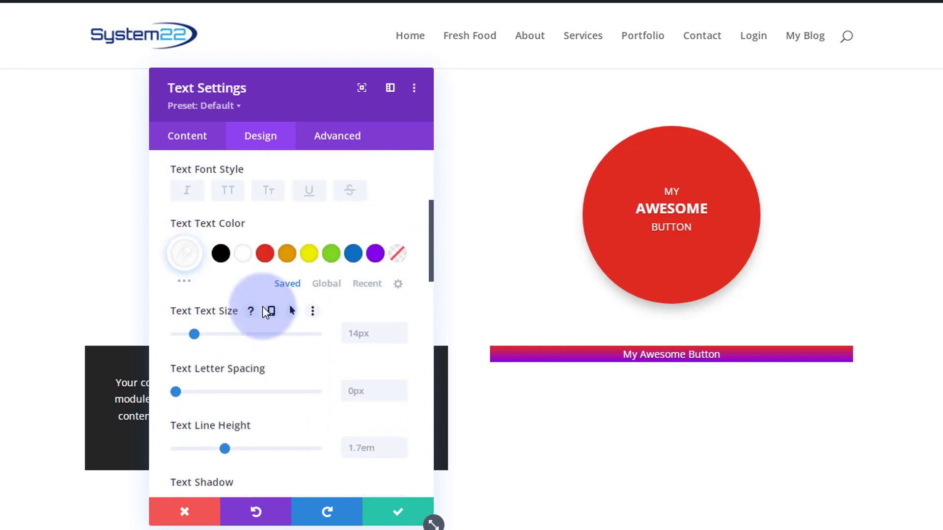
{"action": "left_click", "coordinate": [292, 311]}
{"action": "left_click", "coordinate": [244, 338]}
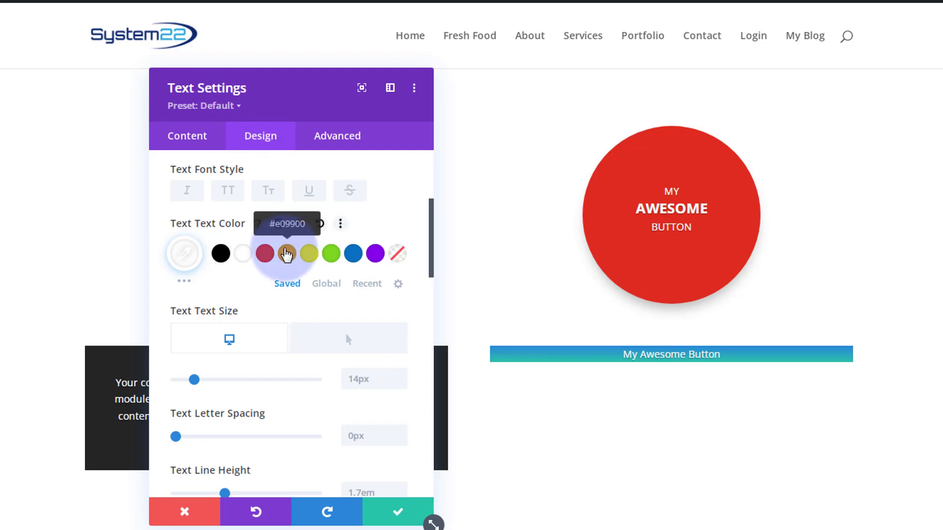
{"action": "scroll", "coordinate": [286, 256], "scroll_direction": "up", "scroll_amount": 4}
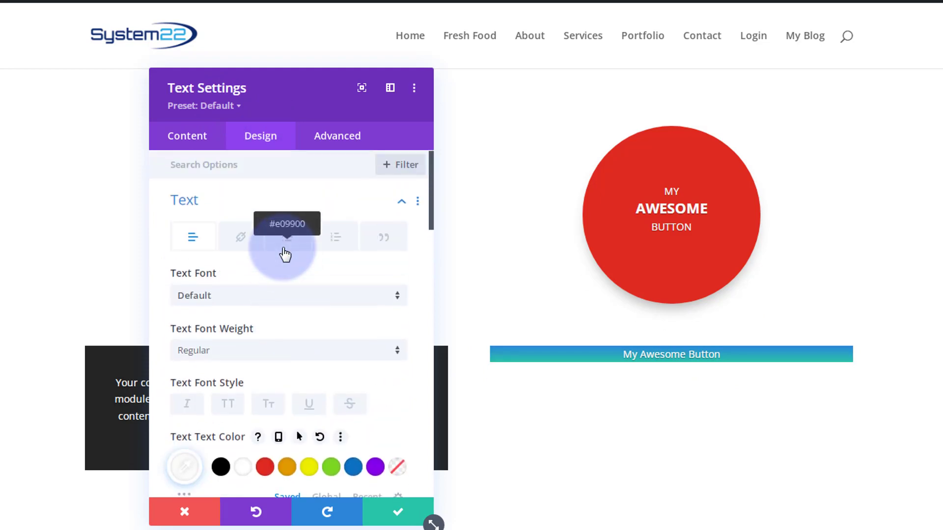
Set the Text module width to 250px with centre module alignment
{"action": "left_click", "coordinate": [238, 210]}
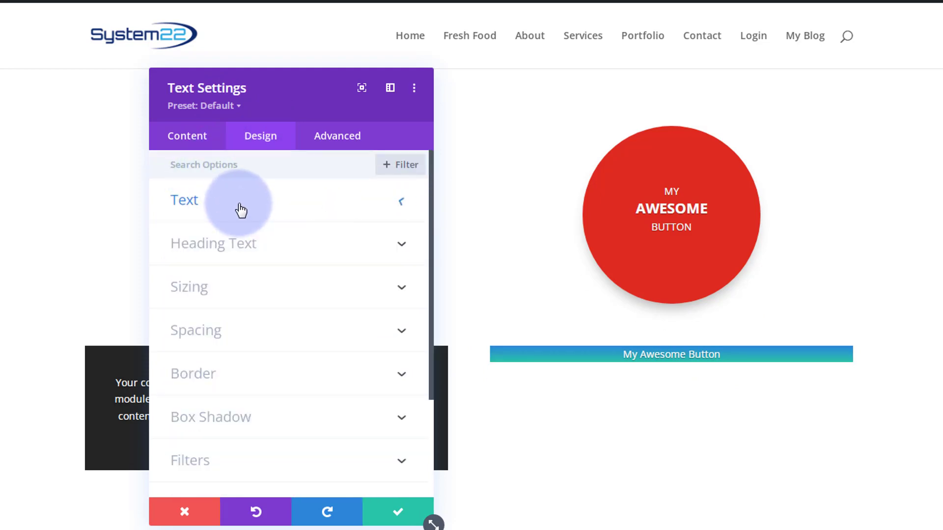
{"action": "left_click", "coordinate": [269, 294]}
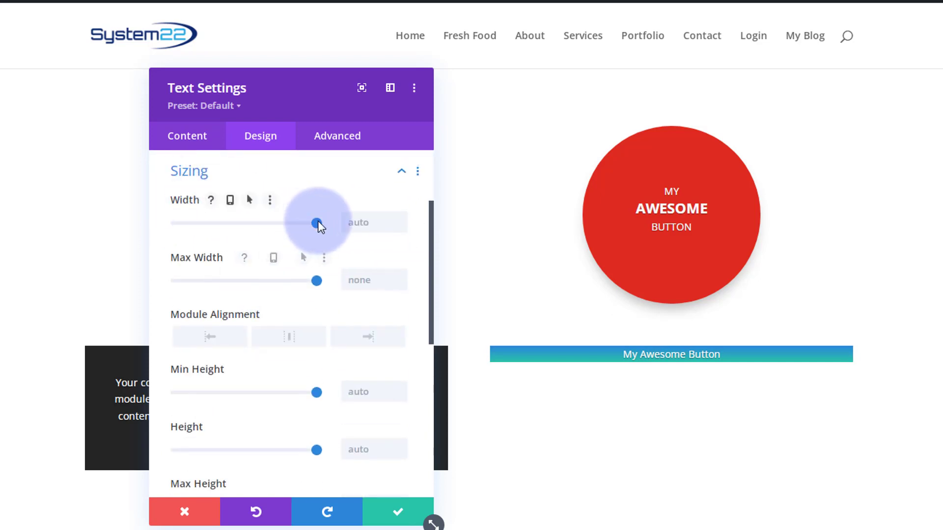
{"action": "left_click", "coordinate": [357, 222]}
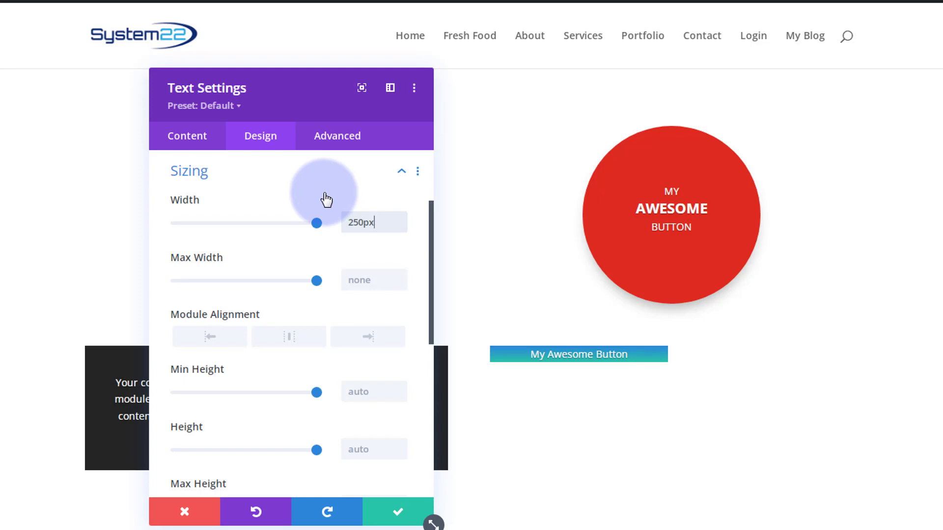
{"action": "left_click", "coordinate": [299, 341]}
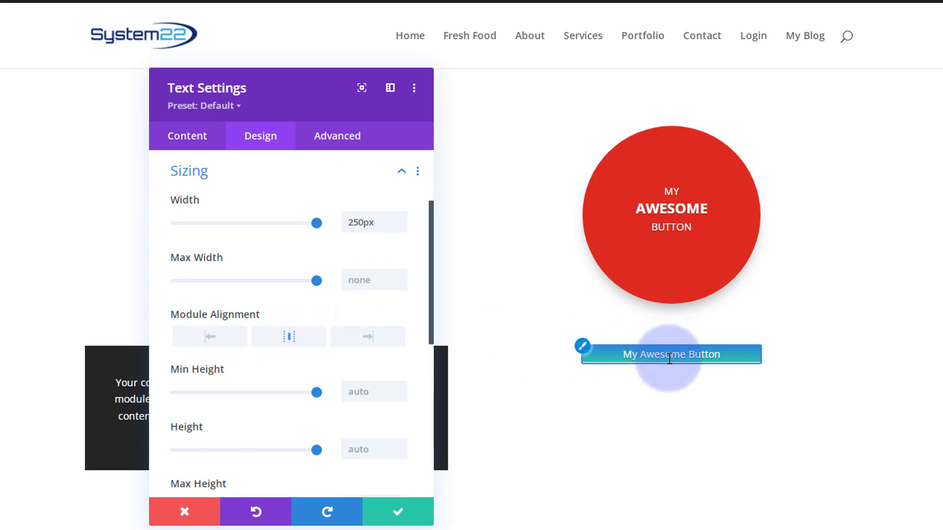
{"action": "left_click", "coordinate": [259, 183]}
{"action": "left_click", "coordinate": [260, 207]}
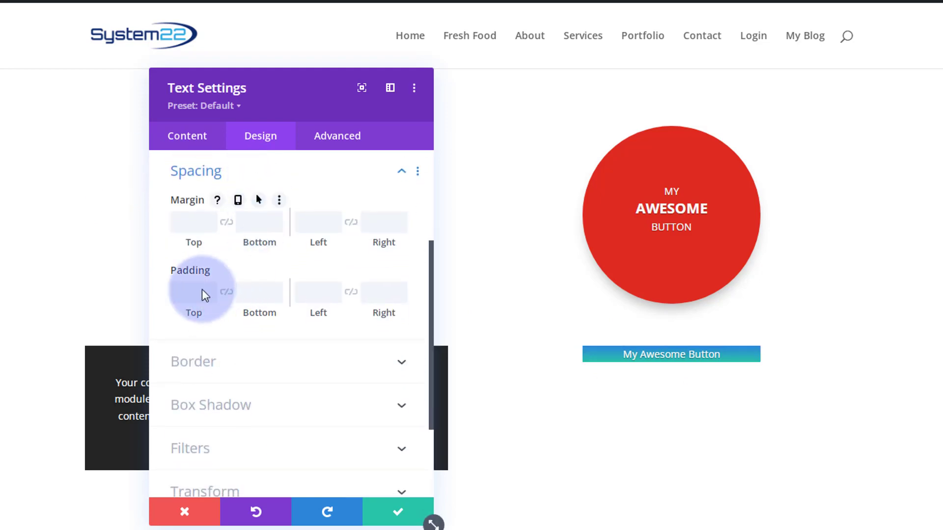
Give the module 20px padding at top, mirrored to the bottom
{"action": "left_click", "coordinate": [185, 293]}
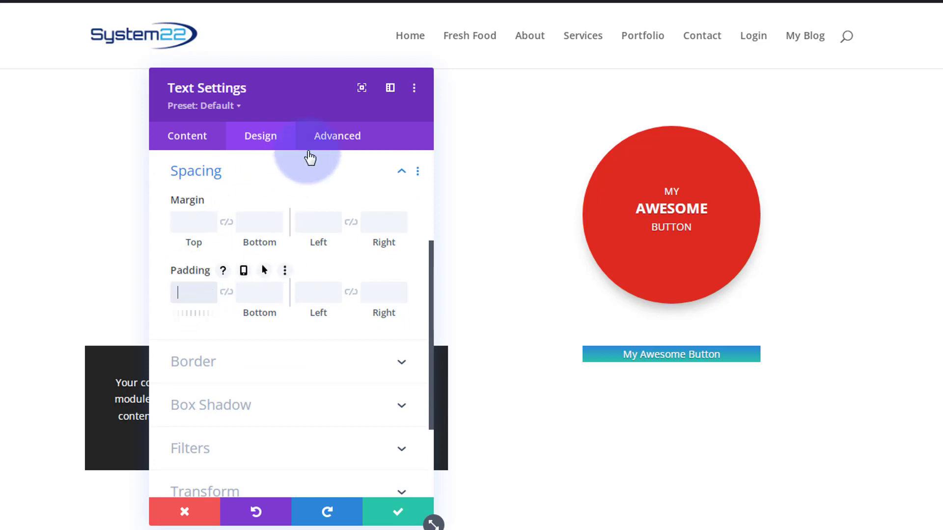
{"action": "type", "text": "20px"}
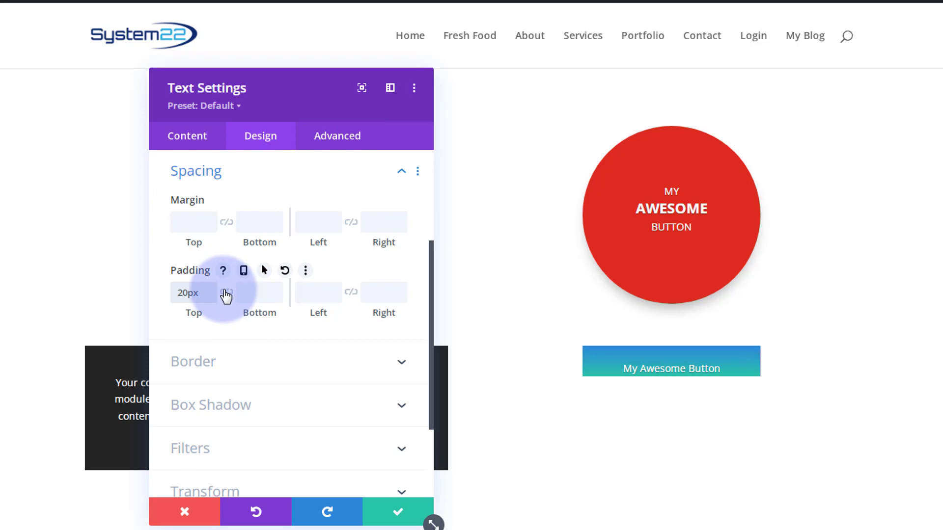
{"action": "left_click", "coordinate": [226, 293]}
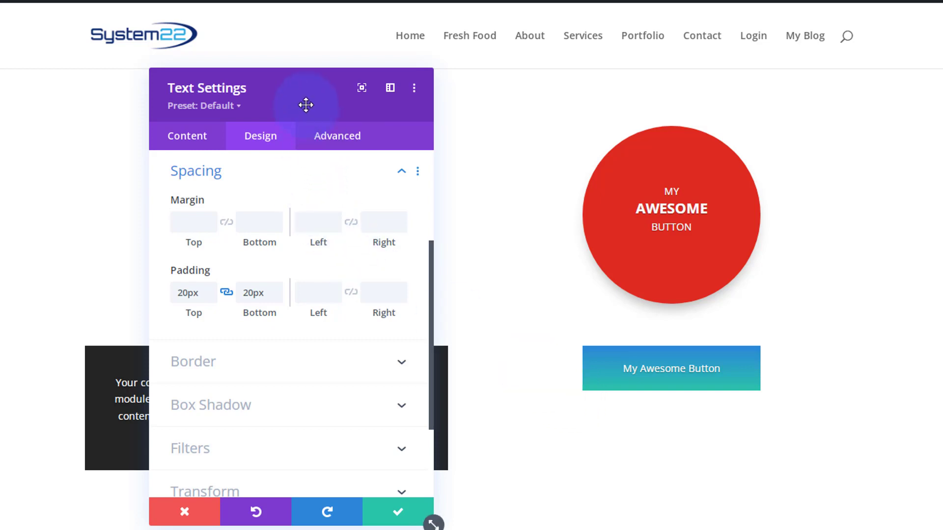
{"action": "left_click_drag", "start_coordinate": [314, 103], "coordinate": [338, 97]}
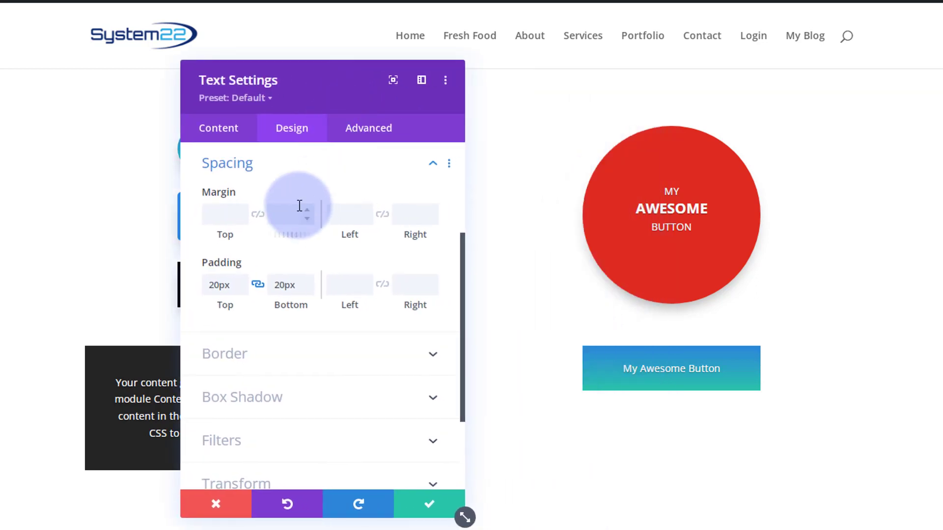
{"action": "left_click", "coordinate": [625, 375]}
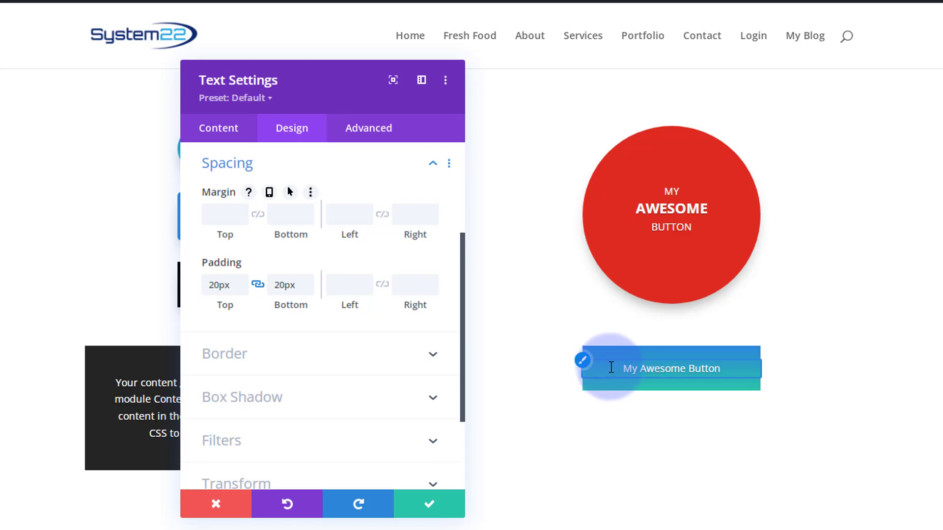
Make the My Awesome Button text all uppercase
{"action": "left_click", "coordinate": [583, 365]}
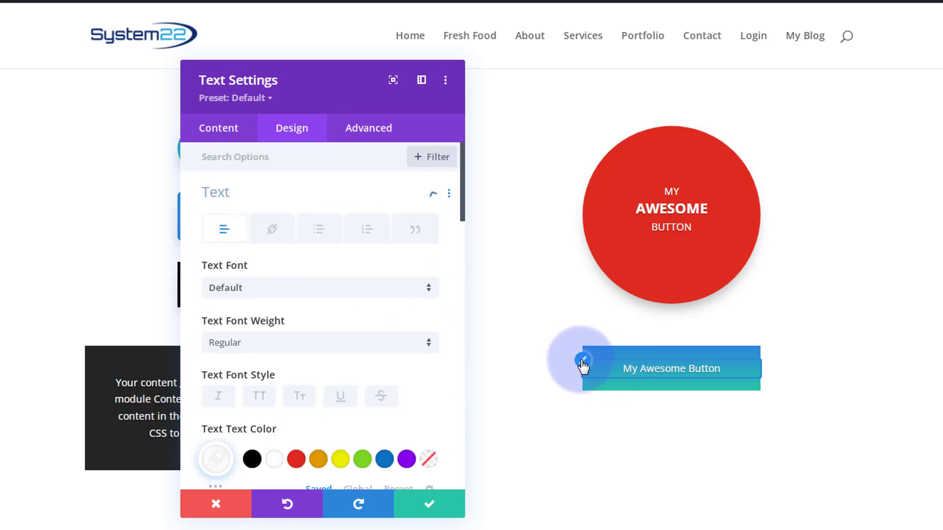
{"action": "scroll", "coordinate": [317, 304], "scroll_direction": "down", "scroll_amount": 2}
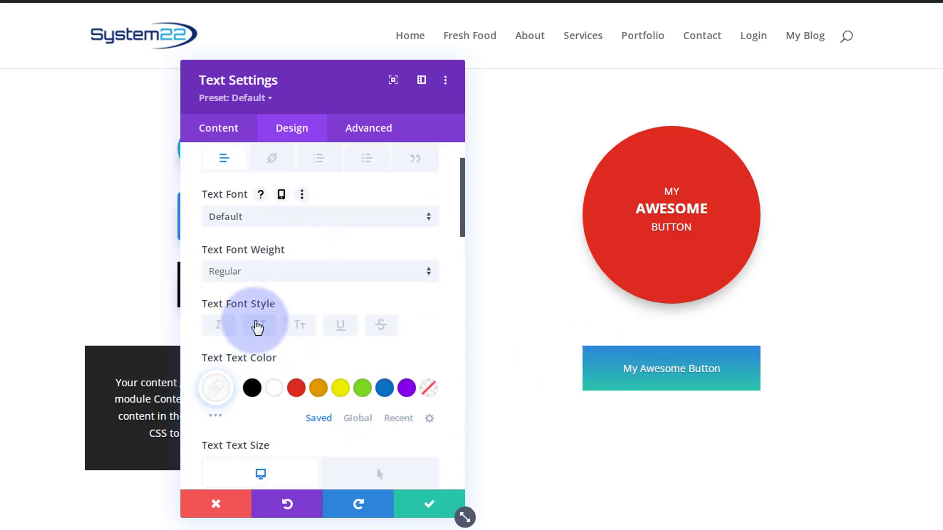
{"action": "left_click", "coordinate": [258, 328]}
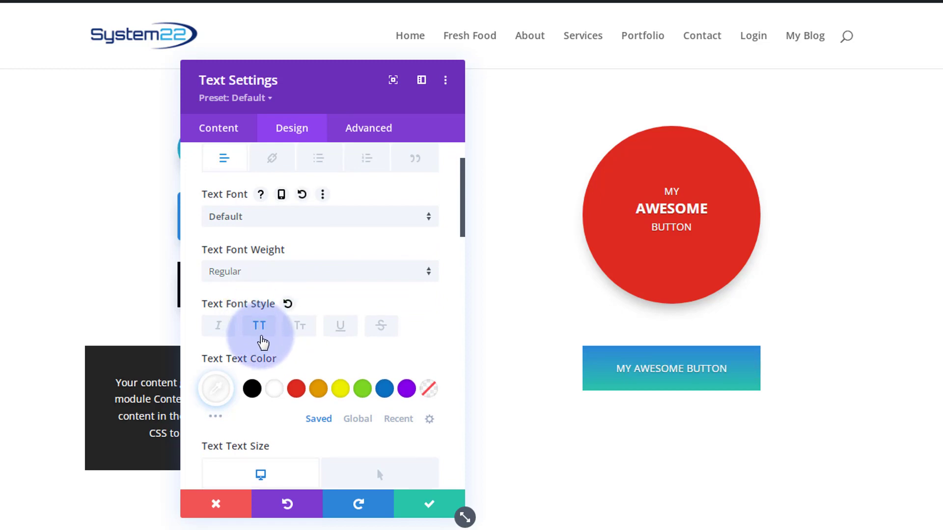
{"action": "scroll", "coordinate": [261, 329], "scroll_direction": "up", "scroll_amount": 2}
Round all four border corners to 50px for a pill shape
{"action": "left_click", "coordinate": [296, 201]}
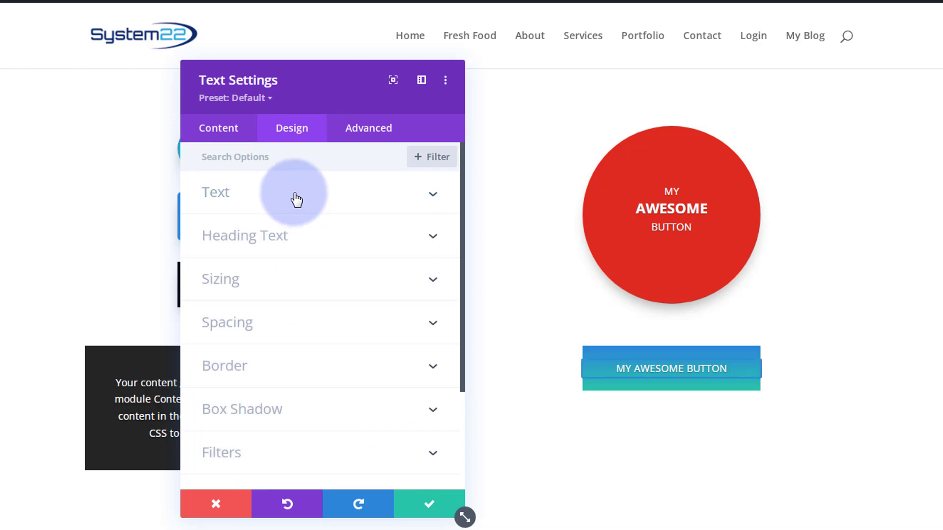
{"action": "scroll", "coordinate": [334, 235], "scroll_direction": "down", "scroll_amount": 3}
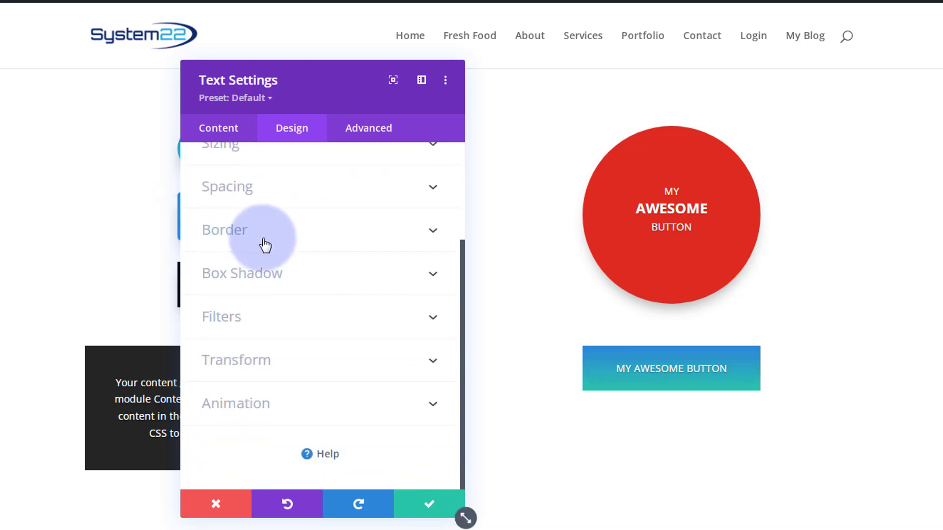
{"action": "left_click", "coordinate": [286, 238]}
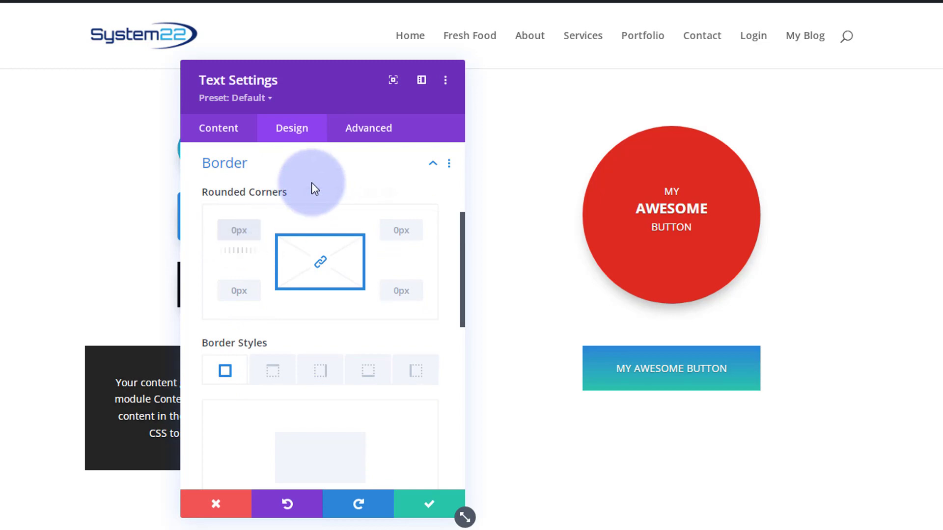
{"action": "type", "text": "50"}
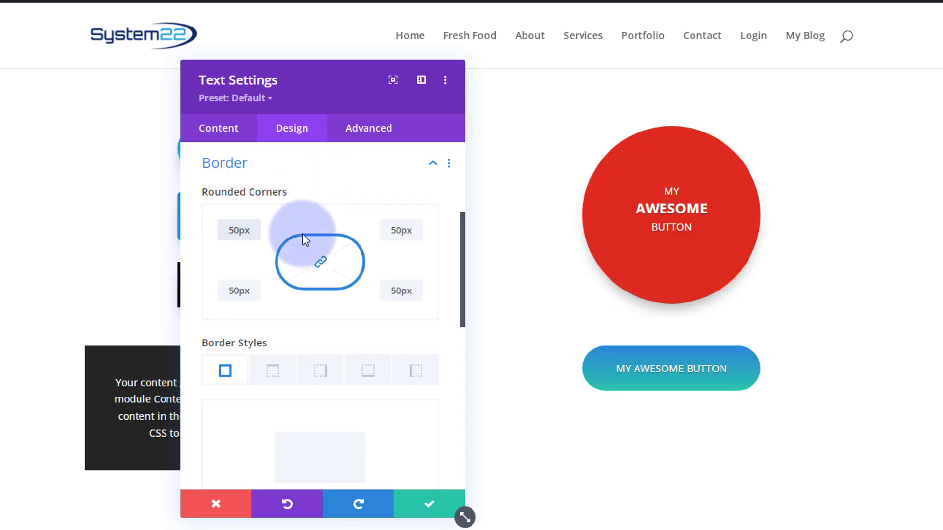
{"action": "scroll", "coordinate": [289, 228], "scroll_direction": "down", "scroll_amount": 10}
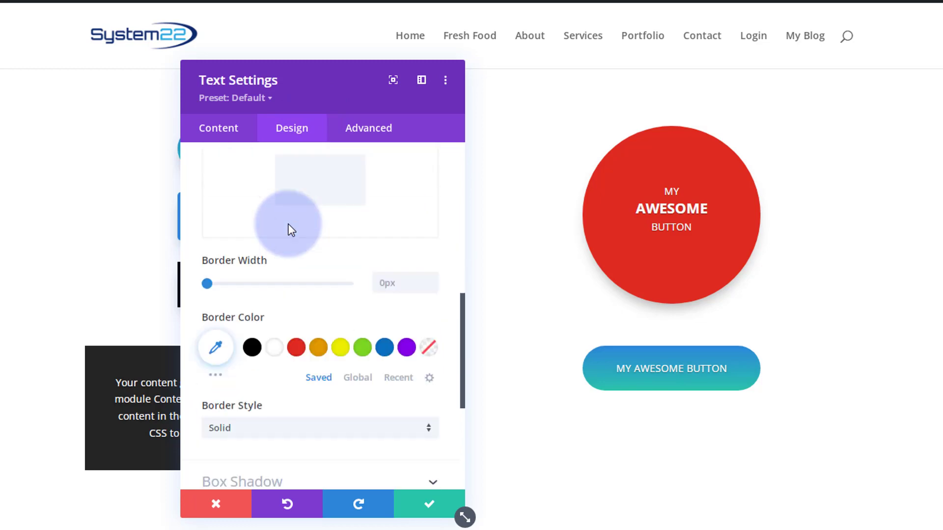
Apply the top-right box shadow preset, casting a 12px shadow beneath the button
{"action": "left_click", "coordinate": [291, 275]}
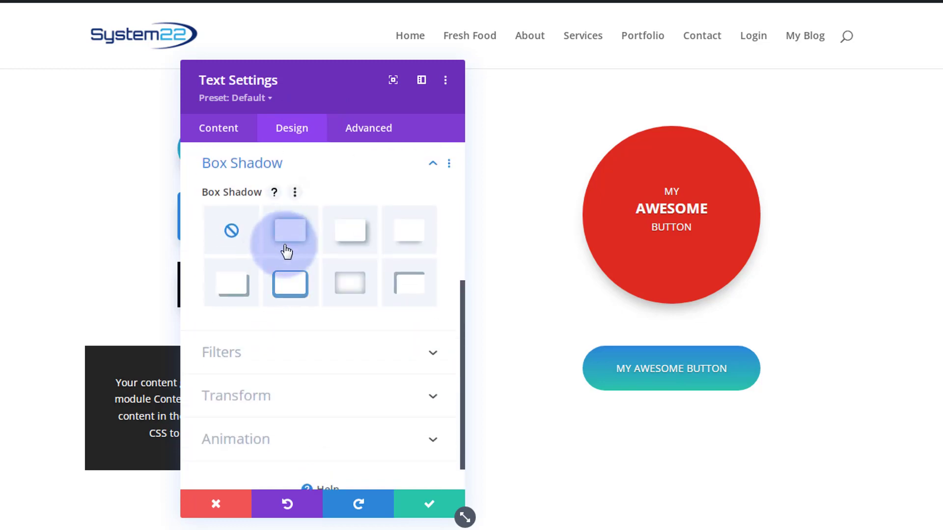
{"action": "left_click", "coordinate": [406, 246]}
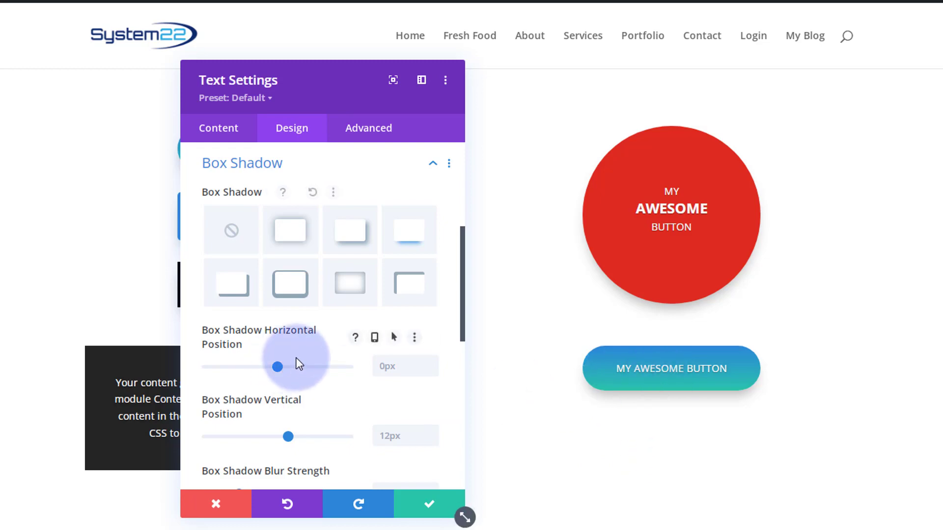
{"action": "left_click", "coordinate": [336, 171]}
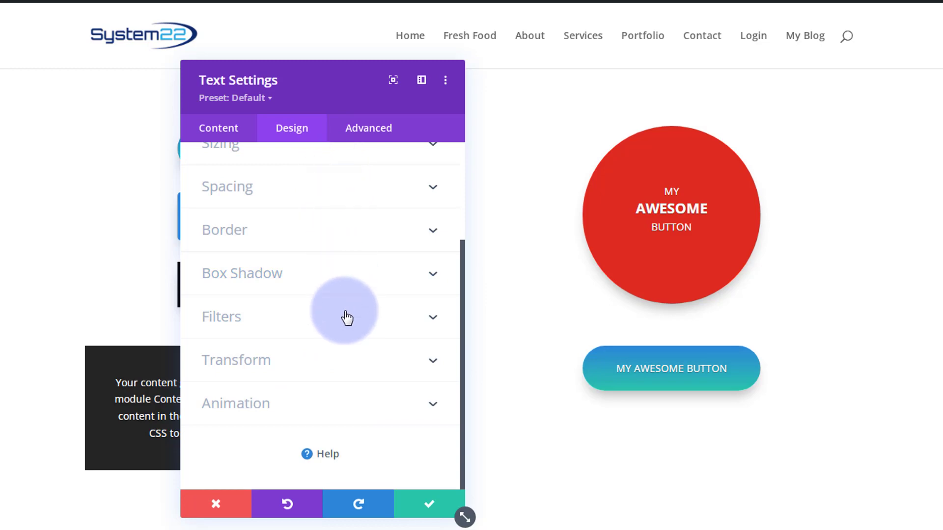
Set the hover-state transform scale of the button to 115%
{"action": "left_click", "coordinate": [336, 369]}
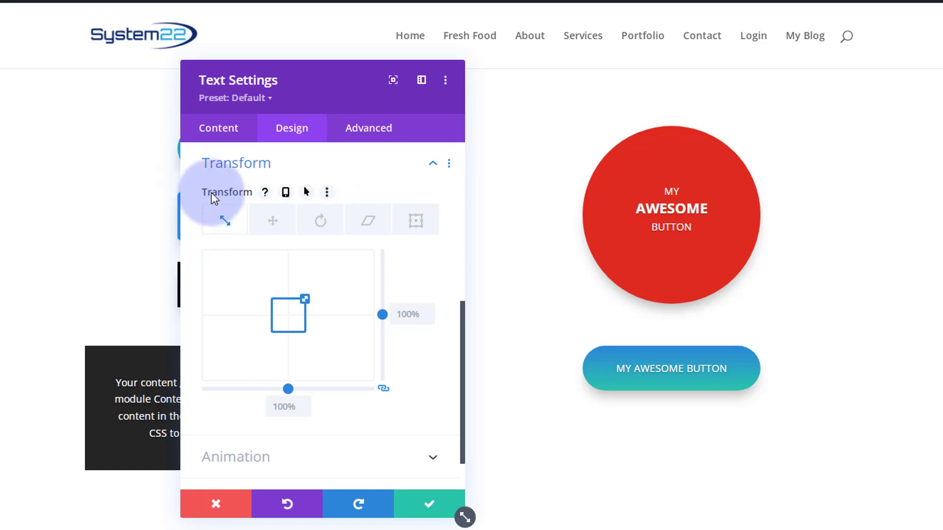
{"action": "left_click", "coordinate": [306, 192]}
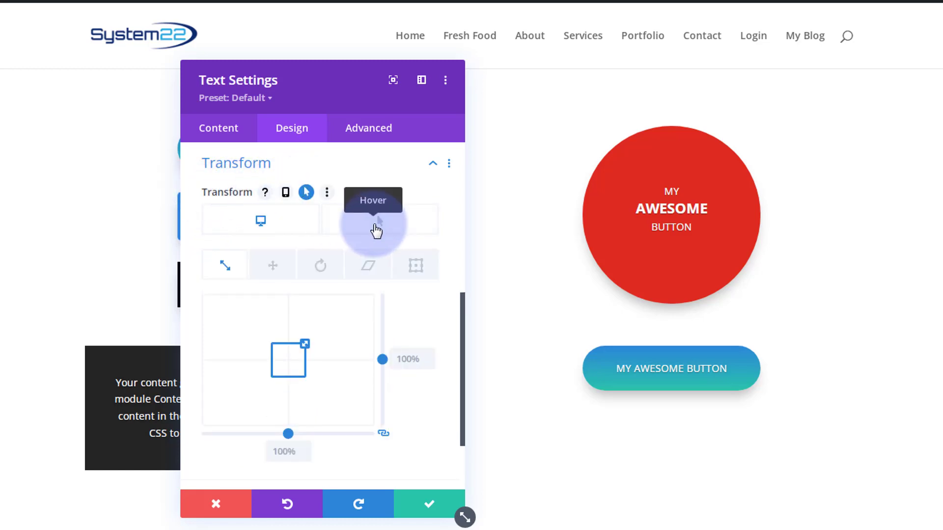
{"action": "left_click", "coordinate": [376, 229]}
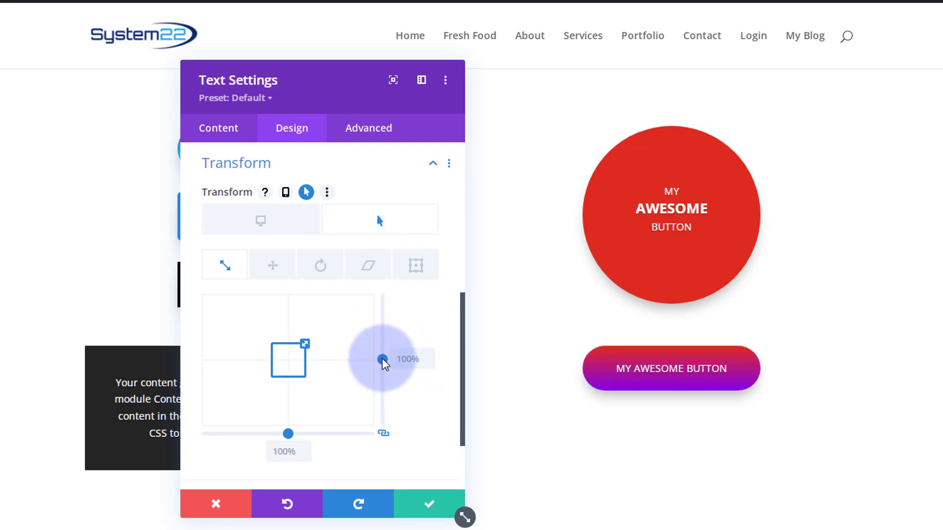
{"action": "left_click_drag", "start_coordinate": [382, 359], "coordinate": [383, 355]}
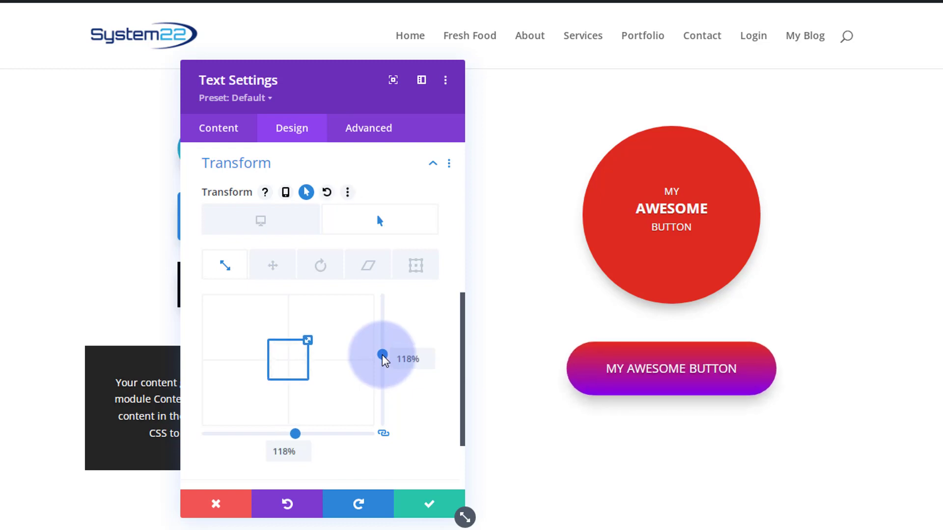
{"action": "left_click", "coordinate": [429, 367]}
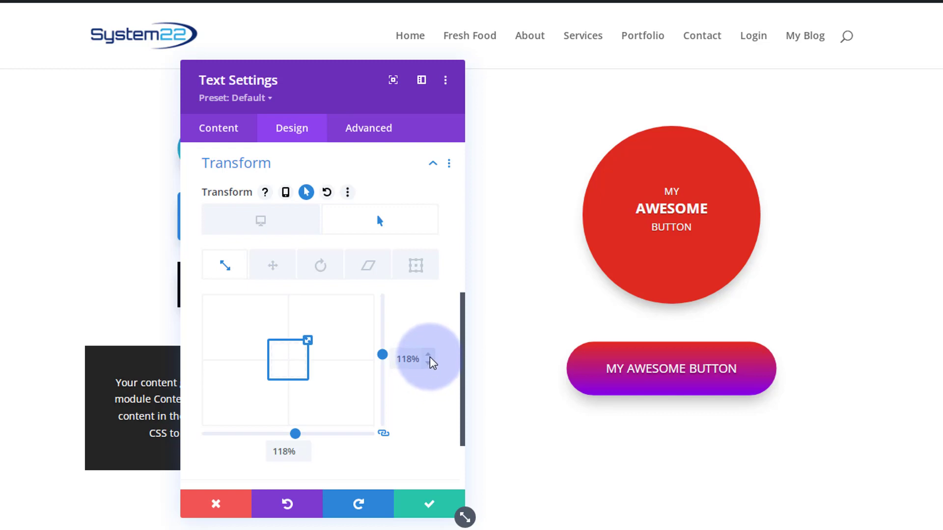
{"action": "left_click", "coordinate": [429, 367]}
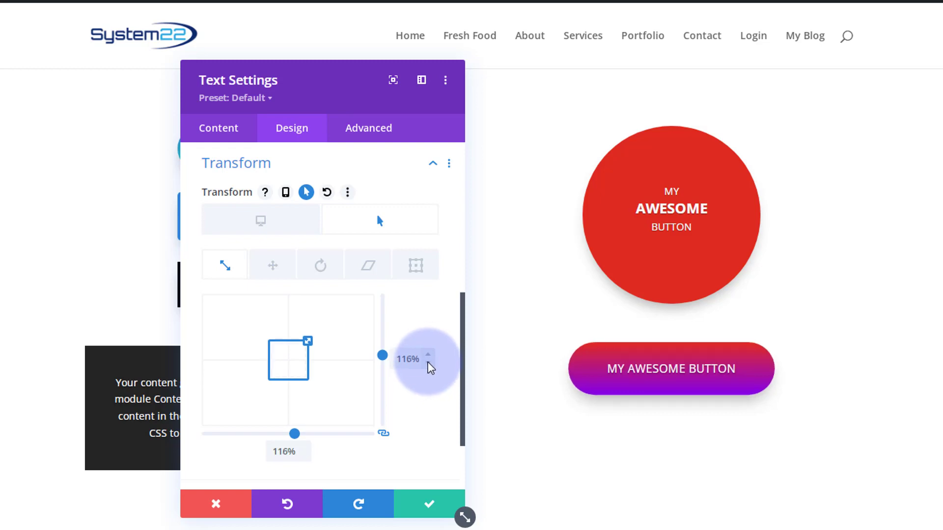
{"action": "left_click", "coordinate": [429, 367]}
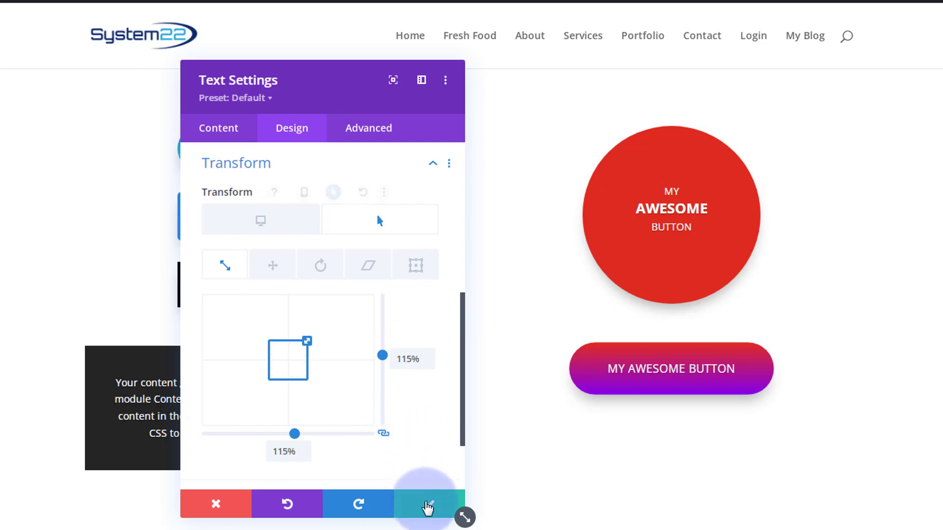
Save the button settings and duplicate the gradient button directly beneath itself
{"action": "left_click", "coordinate": [428, 506]}
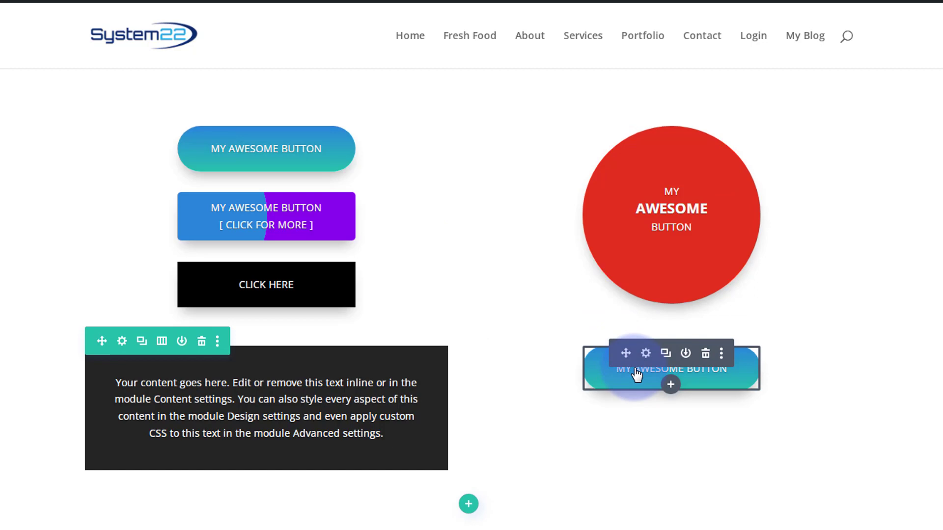
{"action": "left_click", "coordinate": [665, 353]}
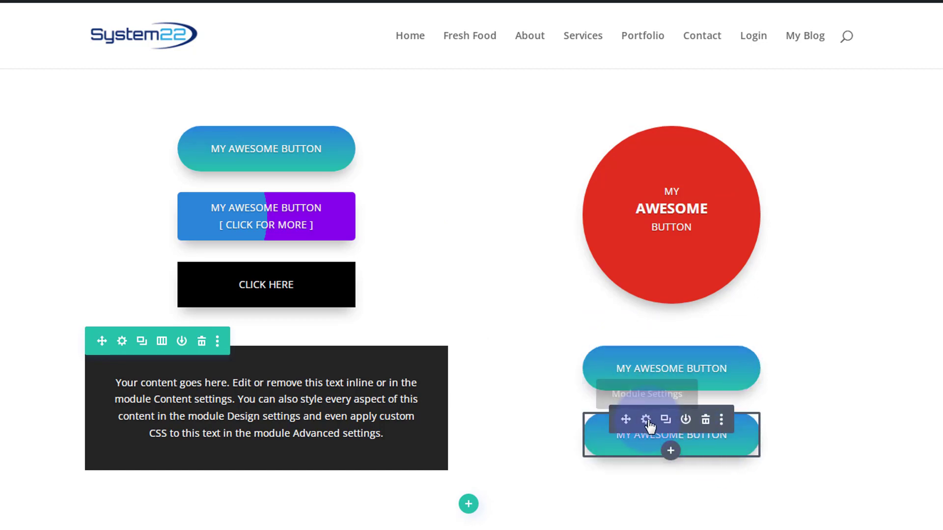
Add a second line '[ Click Here ]' under My Awesome Button in the copy's body text
{"action": "left_click", "coordinate": [647, 421]}
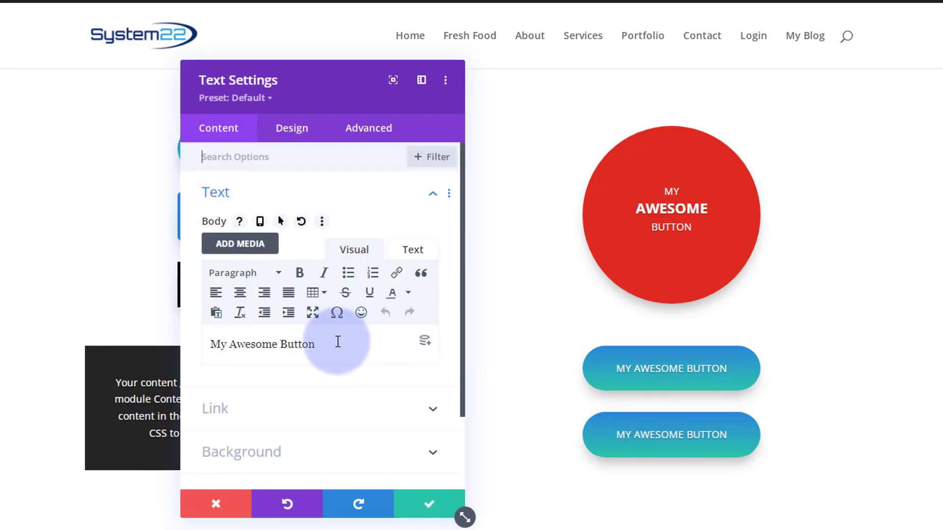
{"action": "left_click", "coordinate": [322, 340]}
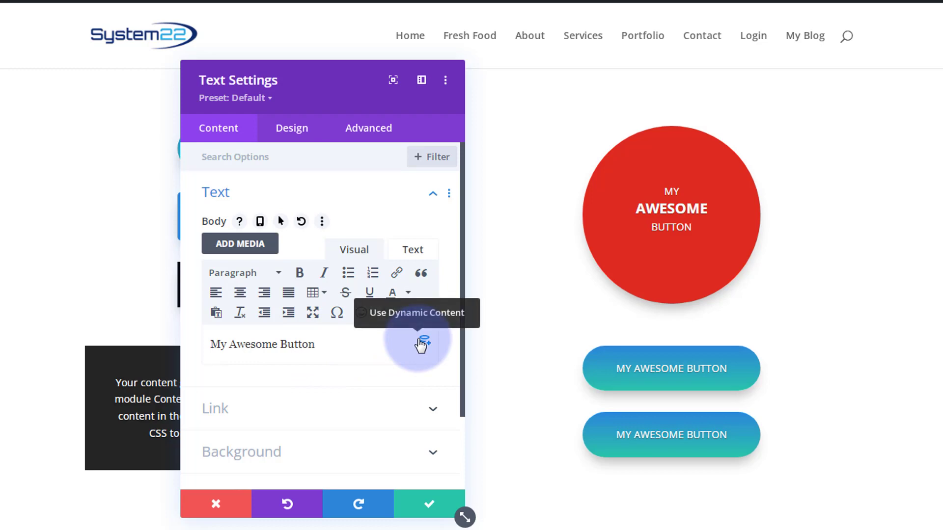
{"action": "key", "text": "Return"}
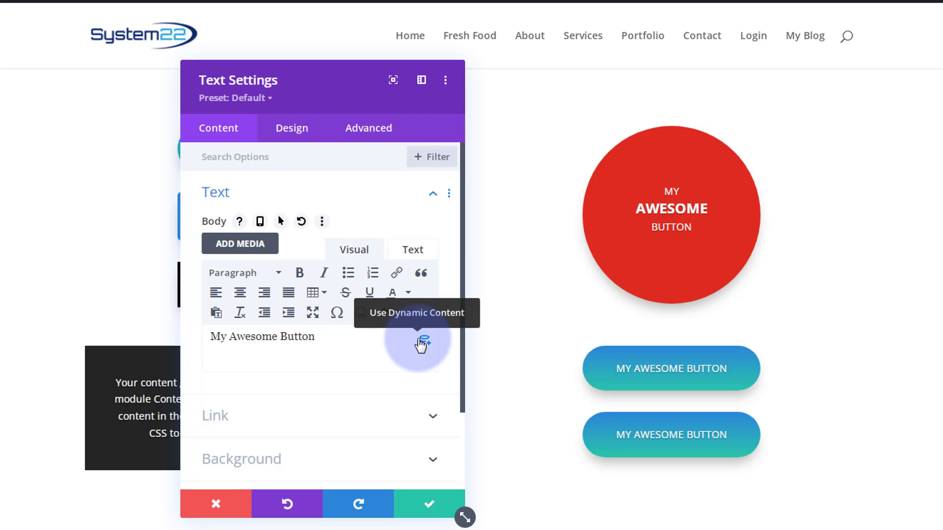
{"action": "type", "text": "[ Click Here"}
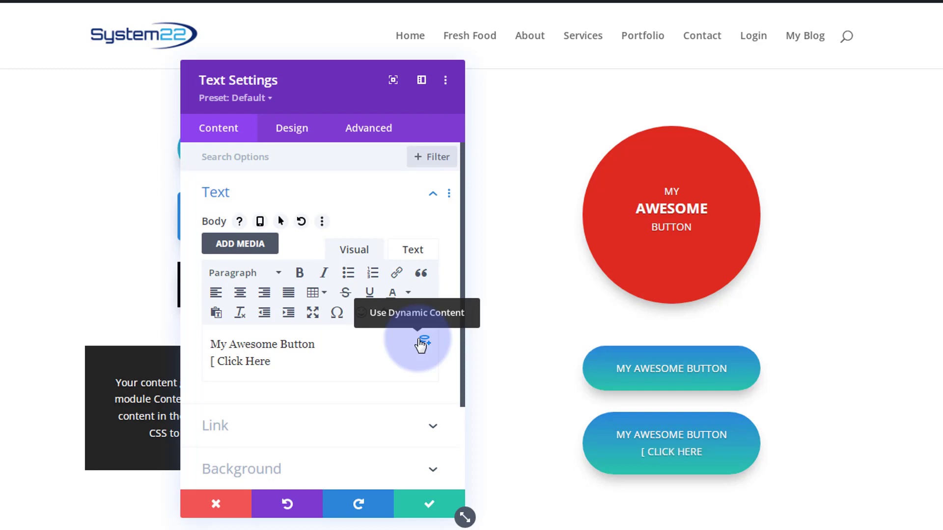
{"action": "type", "text": " }"}
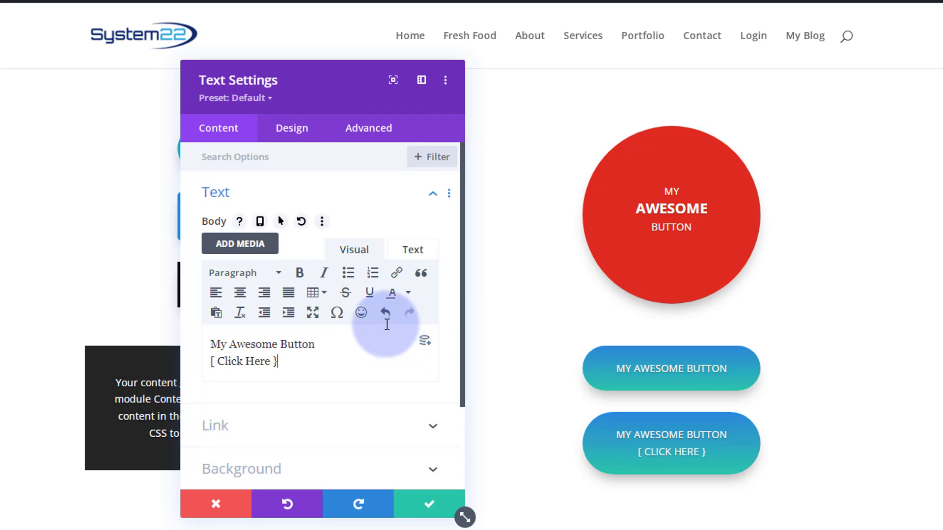
{"action": "left_click_drag", "start_coordinate": [326, 102], "coordinate": [368, 90]}
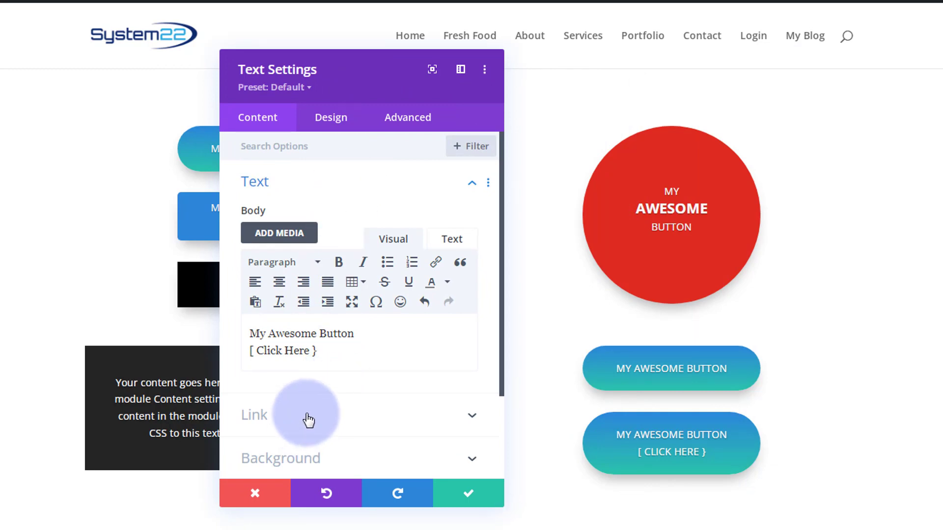
{"action": "left_click_drag", "start_coordinate": [358, 85], "coordinate": [358, 83]}
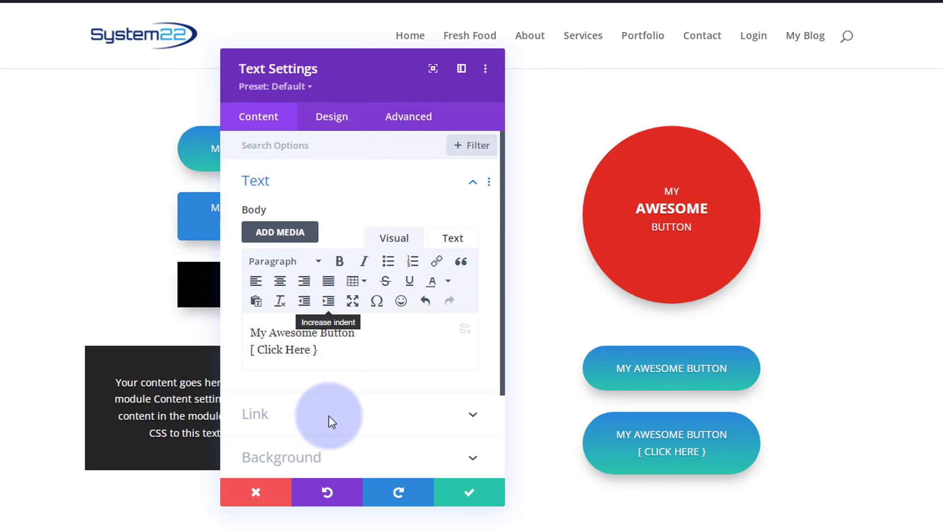
Apply the default blue-to-teal gradient background to the duplicated button
{"action": "left_click", "coordinate": [332, 460]}
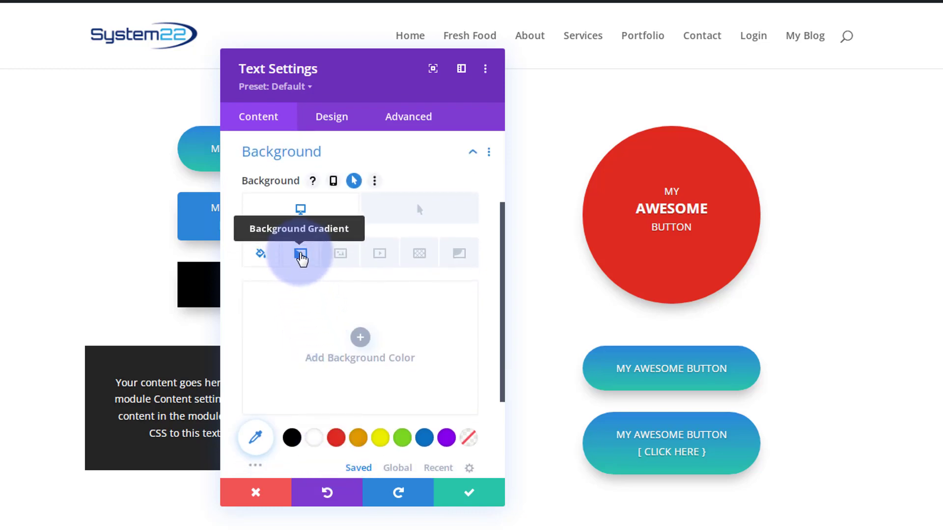
{"action": "left_click", "coordinate": [301, 254]}
{"action": "left_click", "coordinate": [325, 346]}
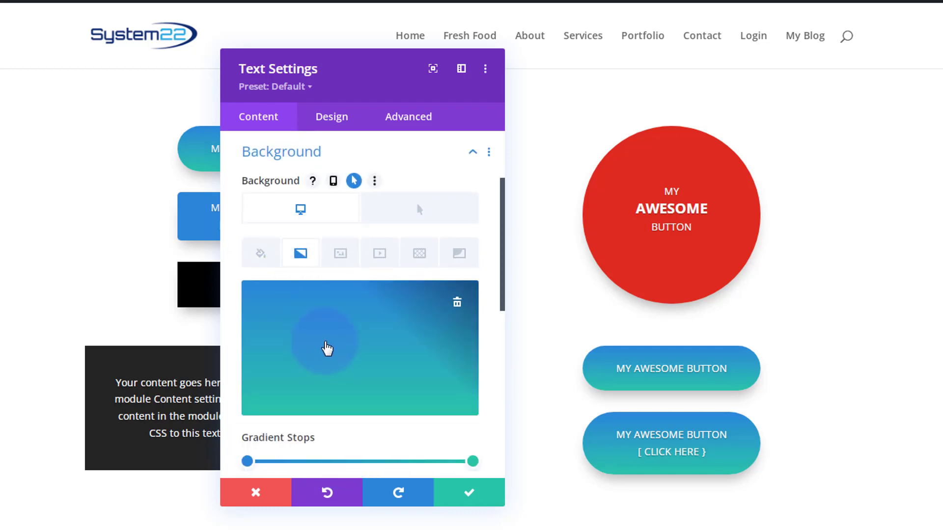
{"action": "scroll", "coordinate": [327, 347], "scroll_direction": "down", "scroll_amount": 3}
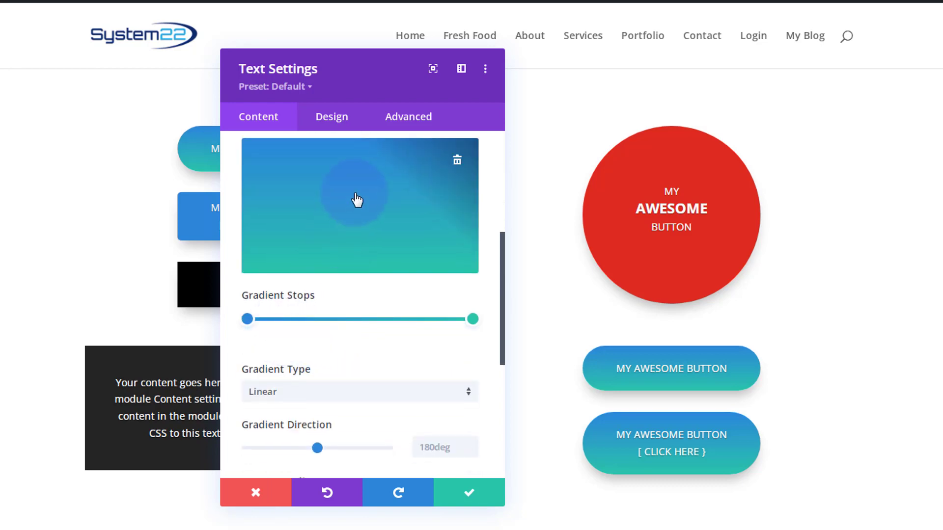
Move both gradient stops to 50% so the gradient splits sharply into purple and blue
{"action": "left_click", "coordinate": [247, 319]}
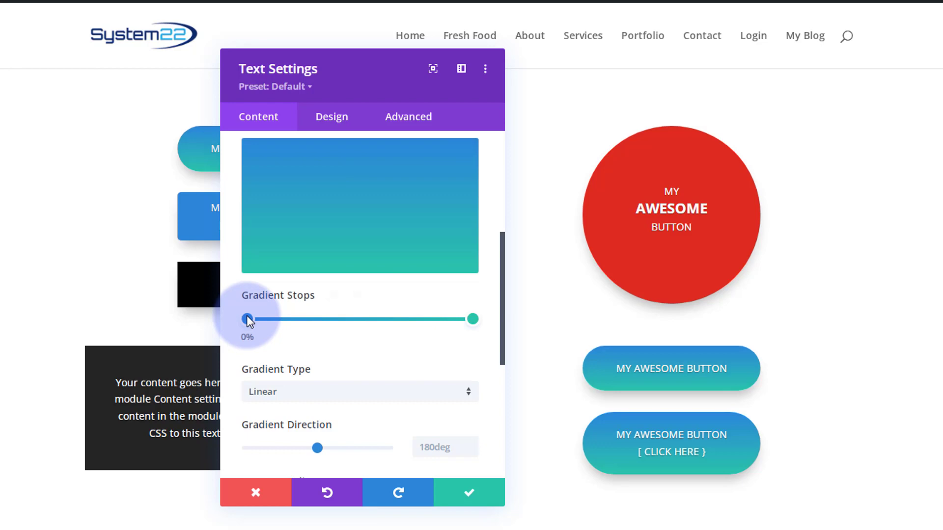
{"action": "left_click_drag", "start_coordinate": [247, 318], "coordinate": [361, 318]}
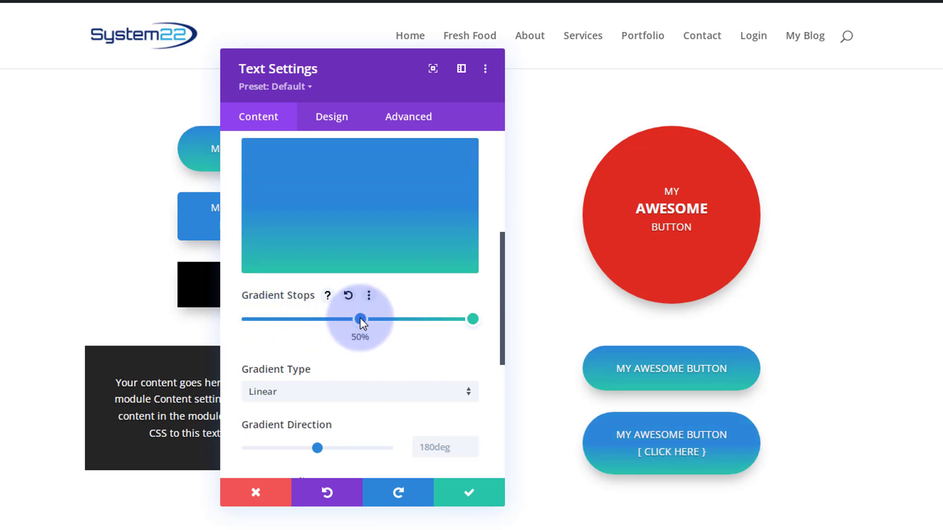
{"action": "left_click", "coordinate": [471, 320]}
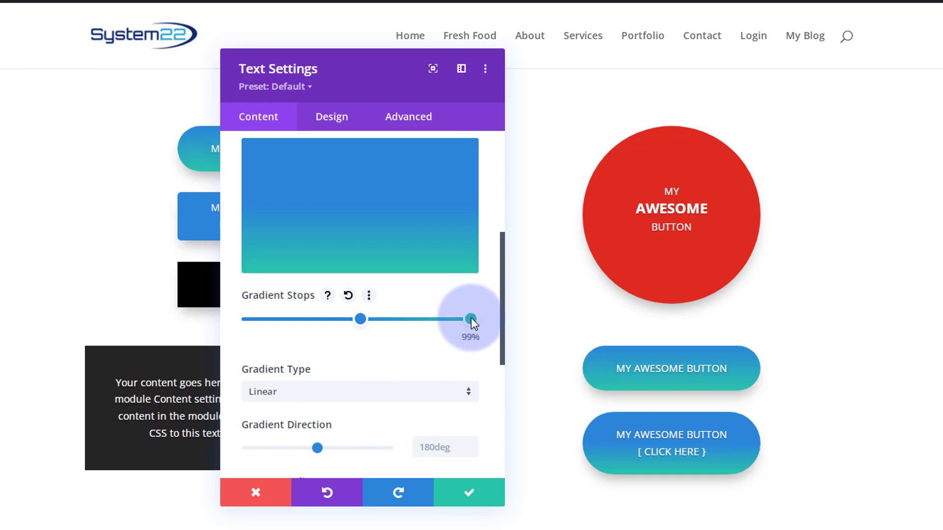
{"action": "left_click", "coordinate": [469, 319]}
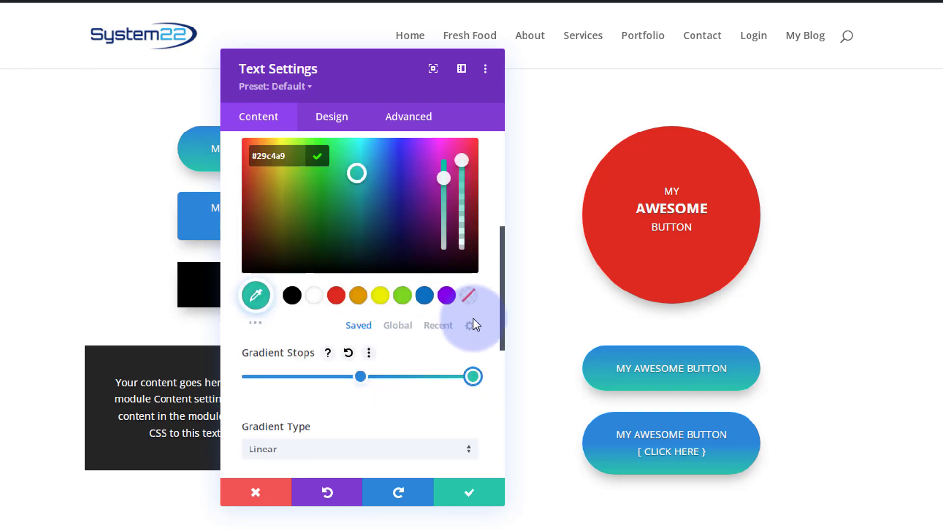
{"action": "left_click", "coordinate": [448, 296]}
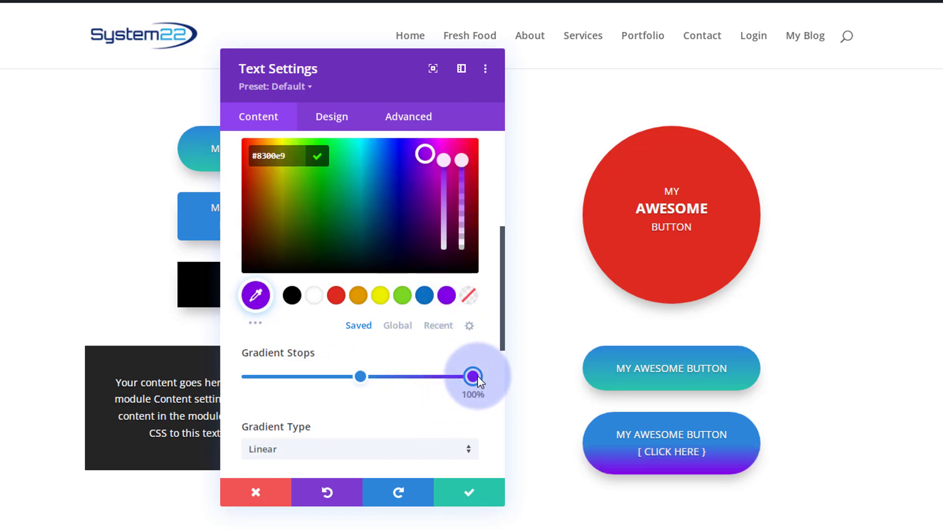
{"action": "left_click_drag", "start_coordinate": [474, 376], "coordinate": [361, 377]}
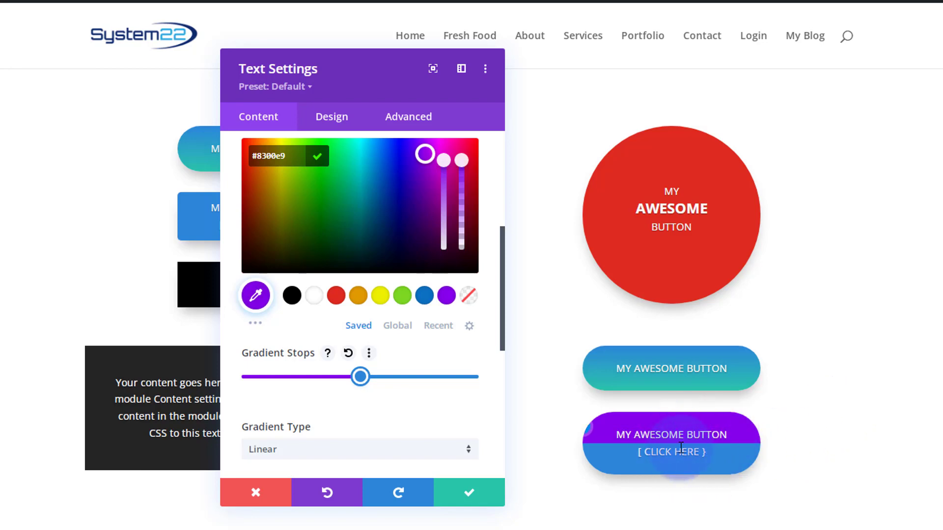
Set the gradient direction to 90deg and try the Circular, Elliptical and Conical gradient types
{"action": "left_click", "coordinate": [321, 402]}
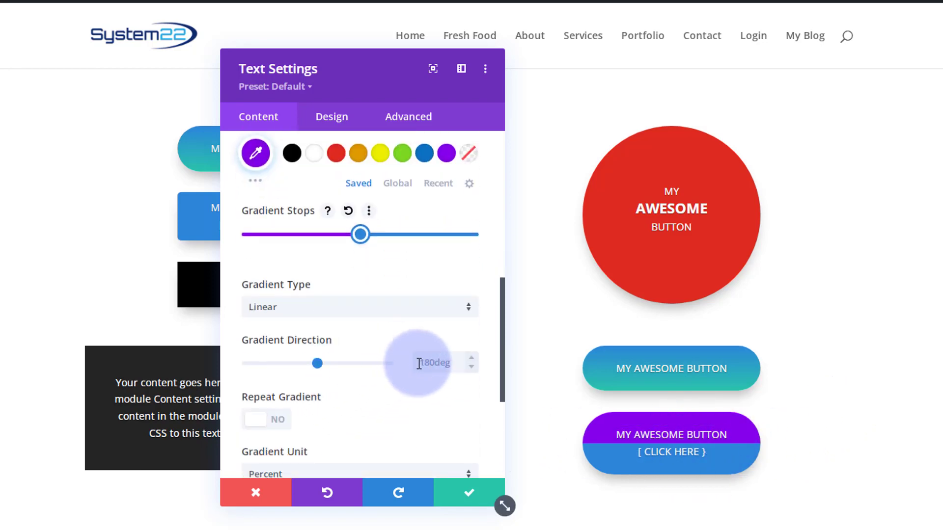
{"action": "scroll", "coordinate": [417, 363], "scroll_direction": "down", "scroll_amount": 1}
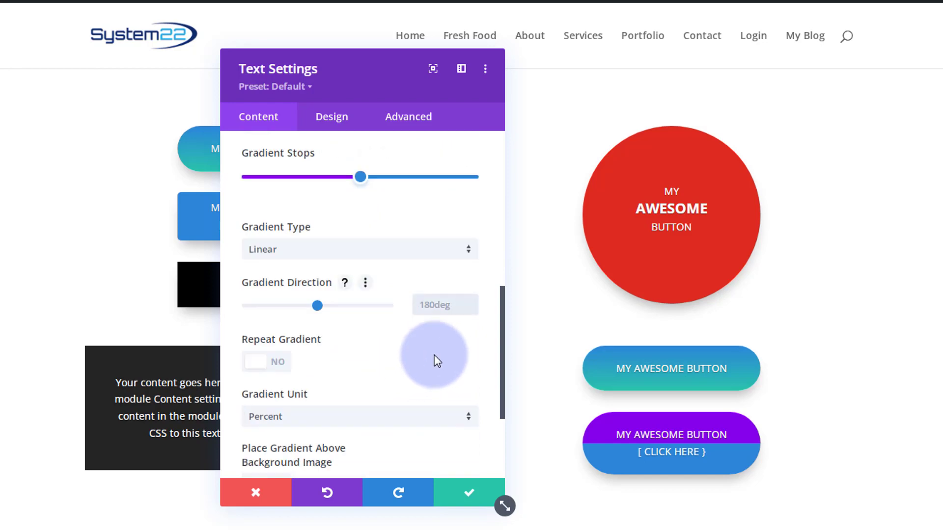
{"action": "type", "text": "90deg"}
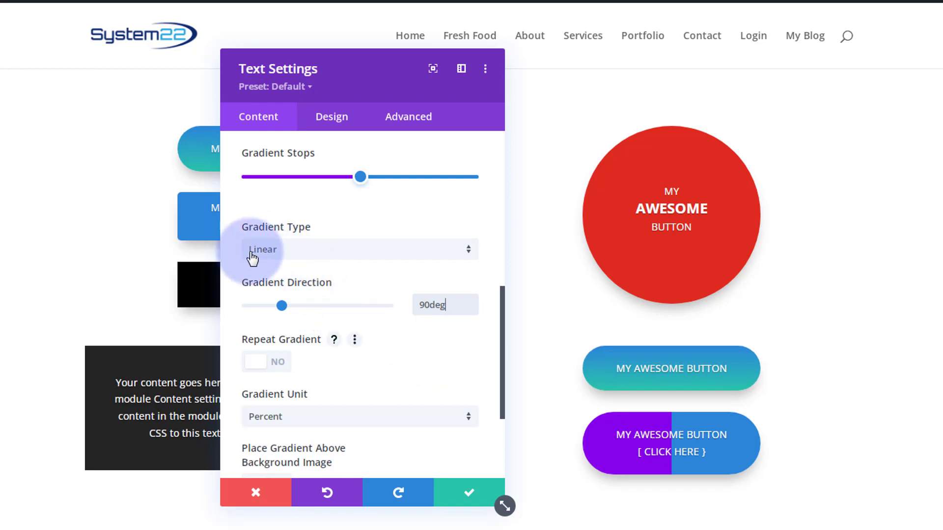
{"action": "left_click", "coordinate": [332, 255]}
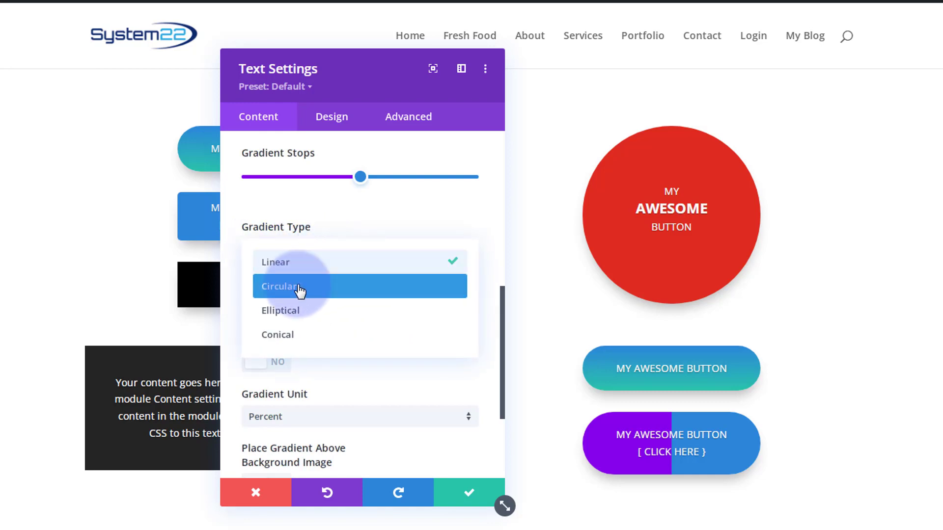
{"action": "left_click", "coordinate": [299, 290]}
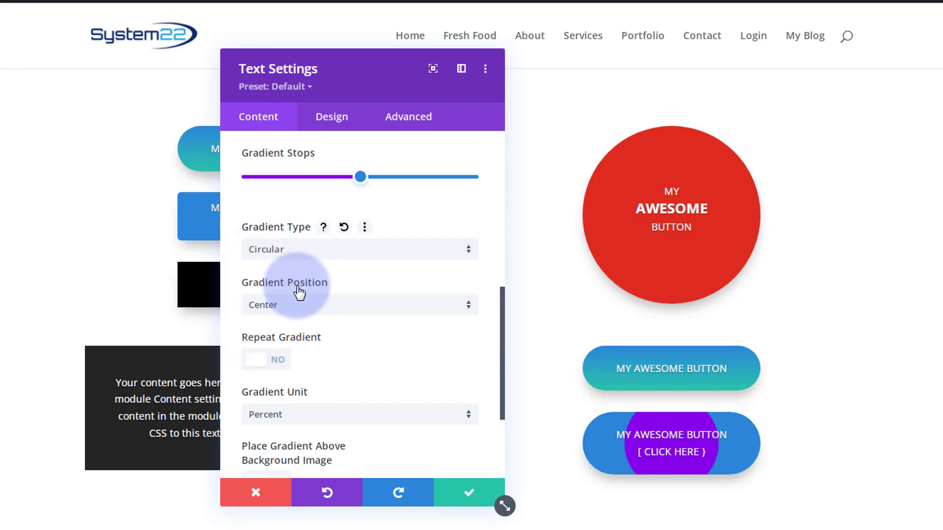
{"action": "left_click", "coordinate": [341, 258]}
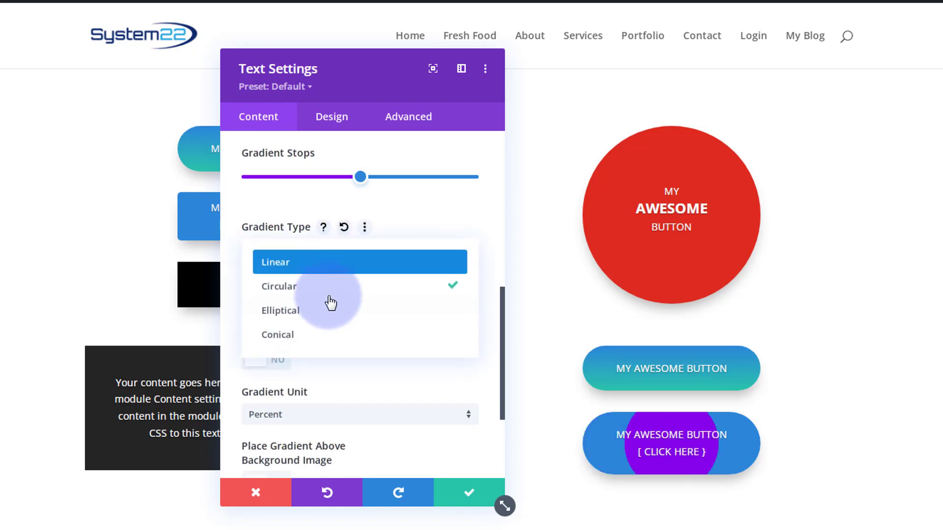
{"action": "left_click", "coordinate": [328, 310]}
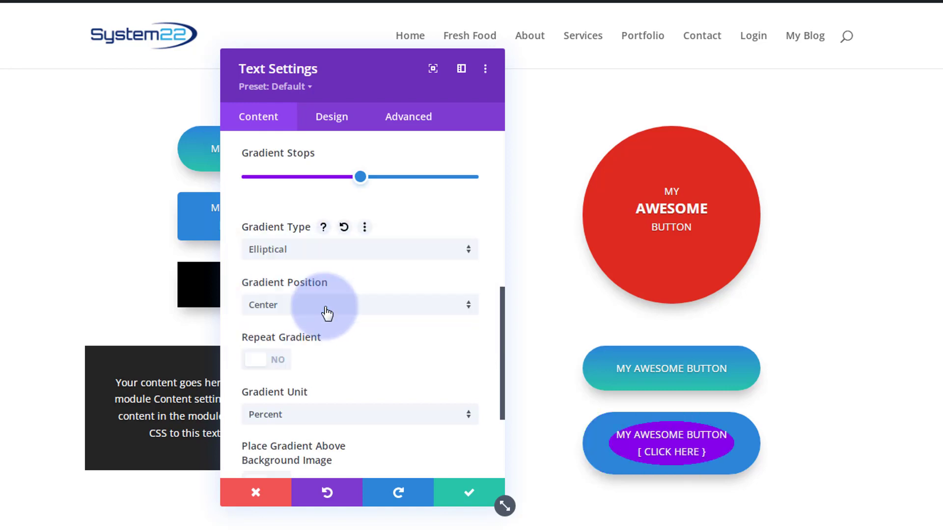
{"action": "left_click", "coordinate": [339, 249]}
{"action": "left_click", "coordinate": [322, 335]}
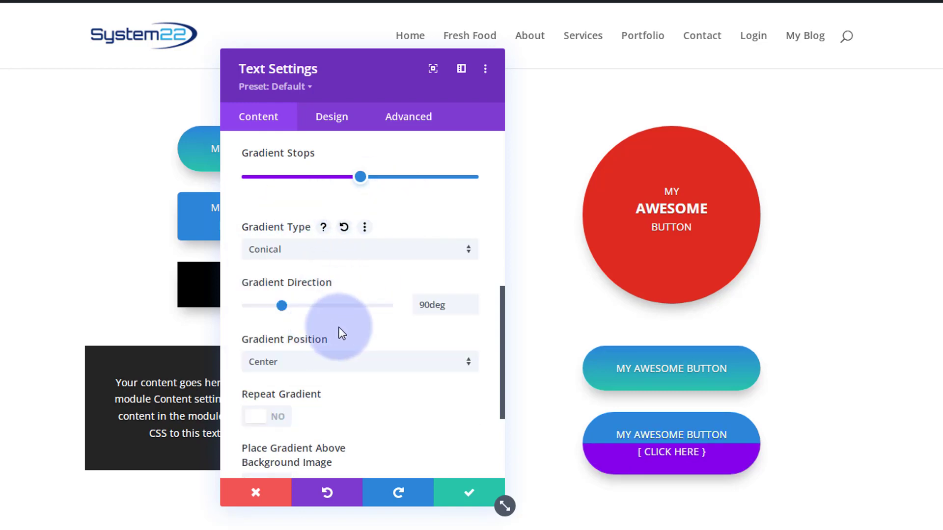
Set the gradient type to Circular with its position at Left
{"action": "left_click", "coordinate": [326, 251]}
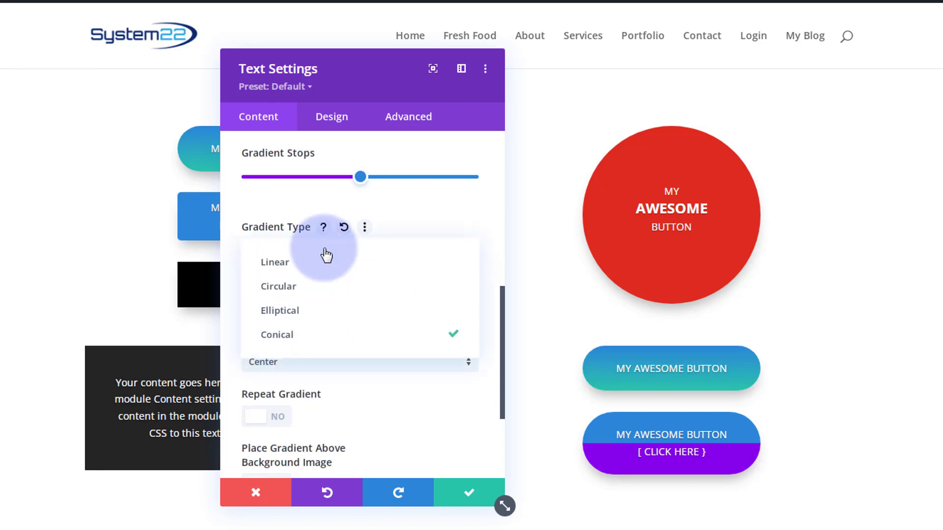
{"action": "left_click", "coordinate": [304, 289]}
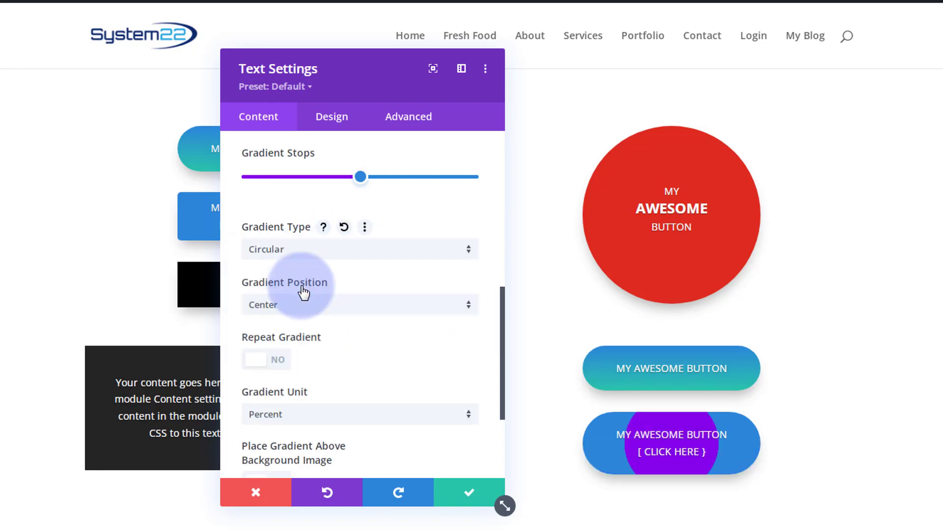
{"action": "left_click", "coordinate": [321, 308]}
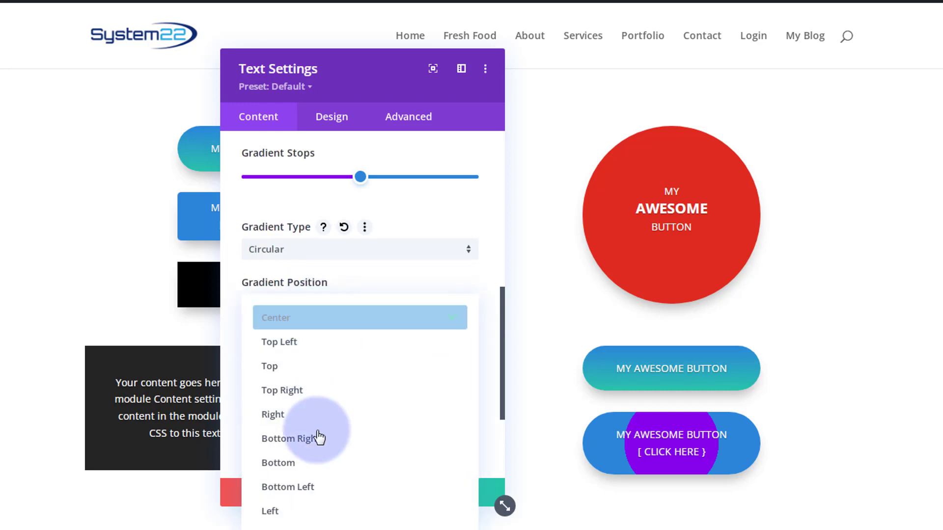
{"action": "left_click", "coordinate": [300, 513]}
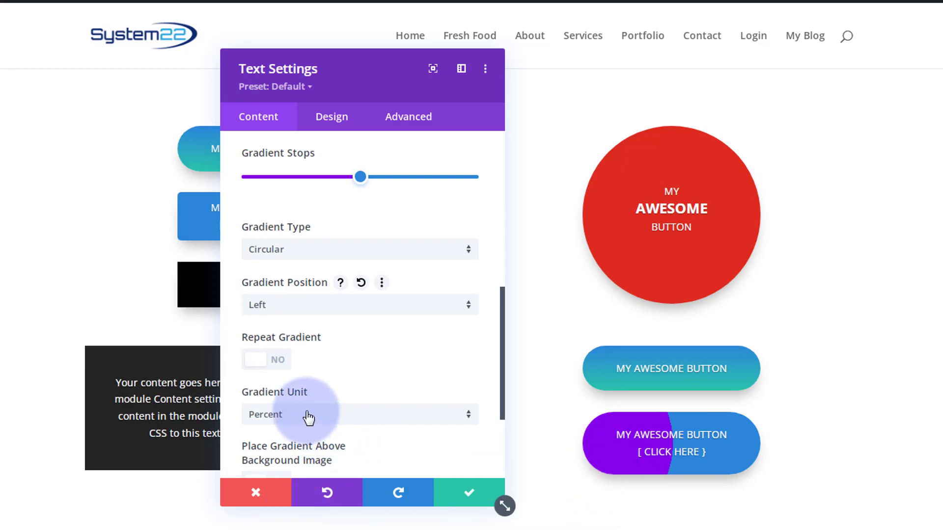
Give the gradient button 5px rounded corners
{"action": "left_click", "coordinate": [341, 121]}
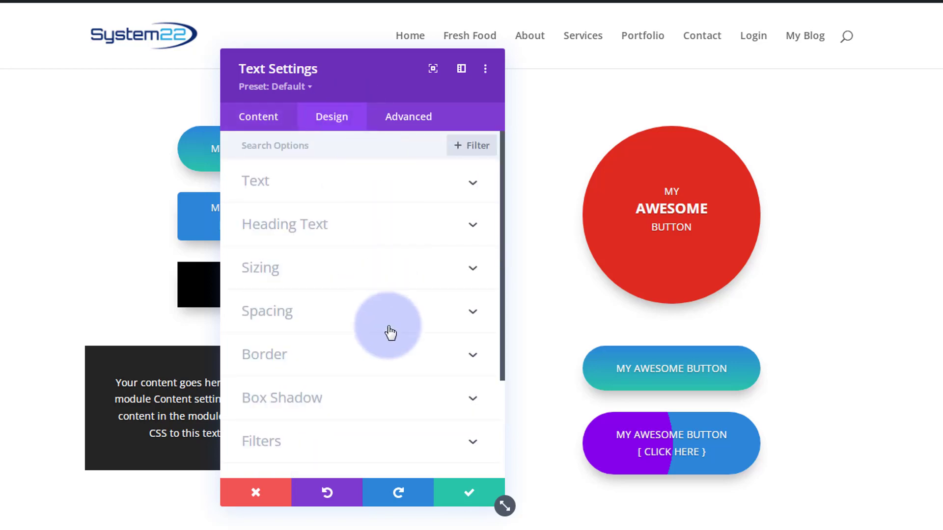
{"action": "left_click", "coordinate": [373, 357]}
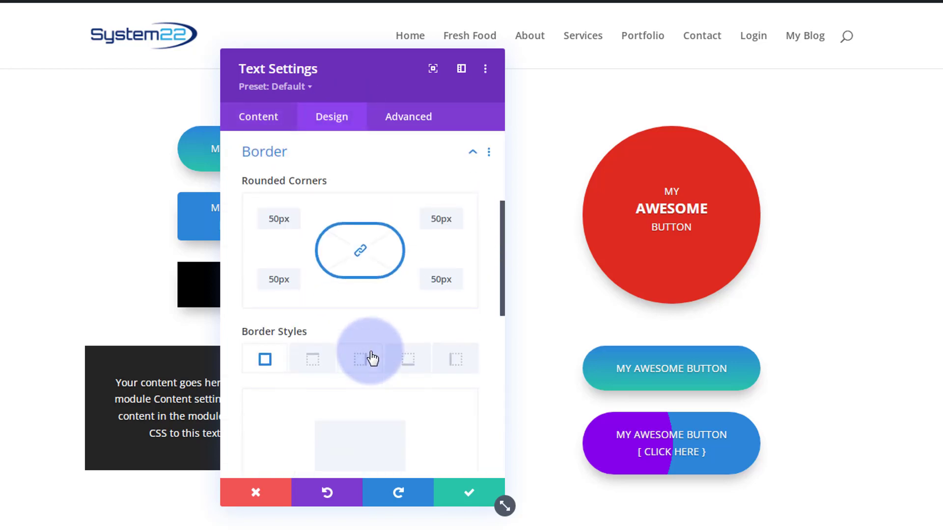
{"action": "left_click", "coordinate": [274, 220]}
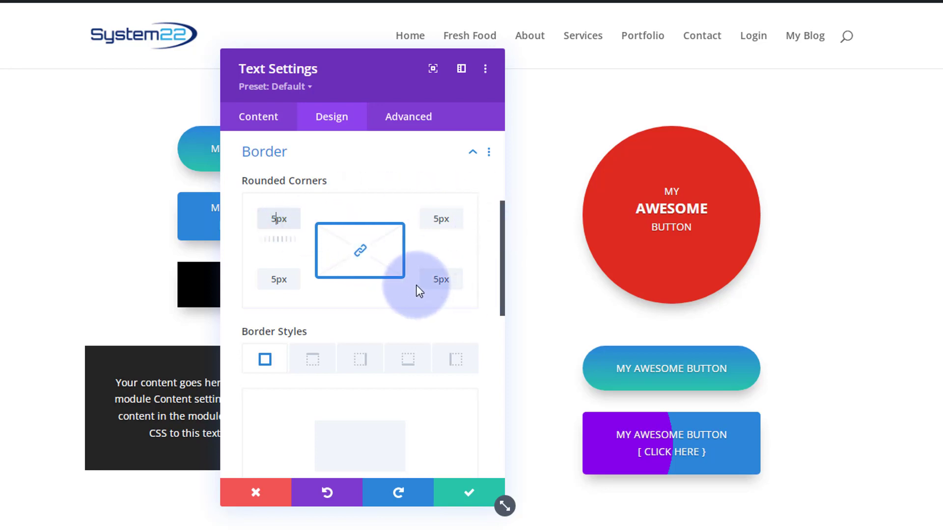
{"action": "mouse_move", "coordinate": [400, 87]}
{"action": "left_mouse_down"}
{"action": "mouse_move", "coordinate": [687, 94]}
{"action": "mouse_move", "coordinate": [400, 89]}
{"action": "left_mouse_up"}
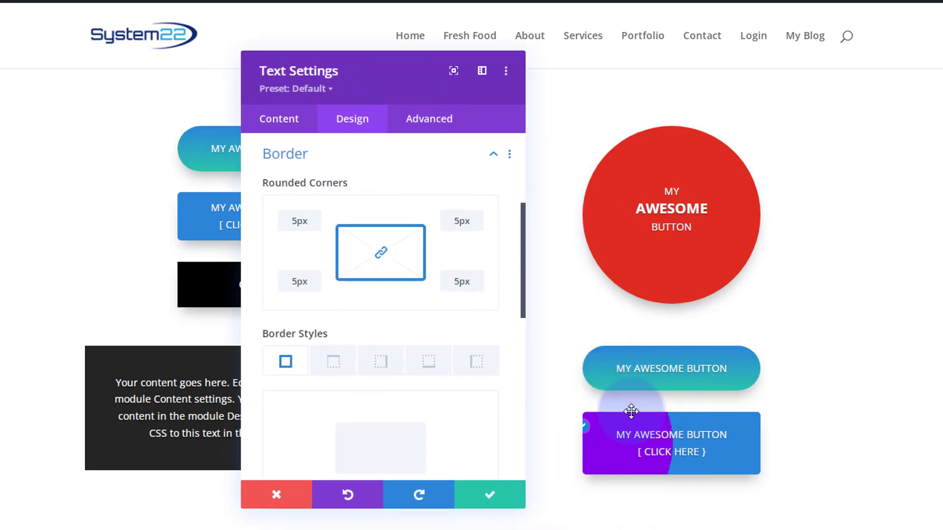
{"action": "left_click", "coordinate": [348, 155]}
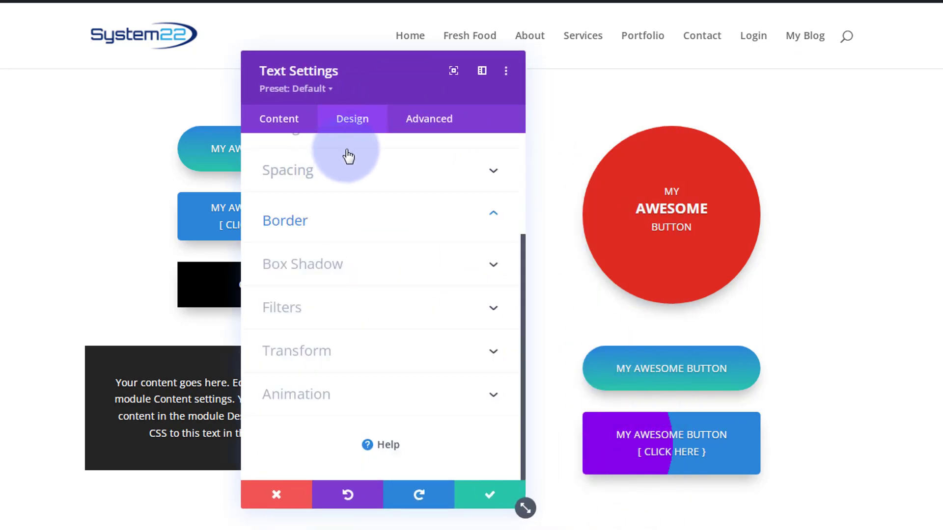
Set 10px top and bottom padding and save the button's settings
{"action": "left_click", "coordinate": [365, 187]}
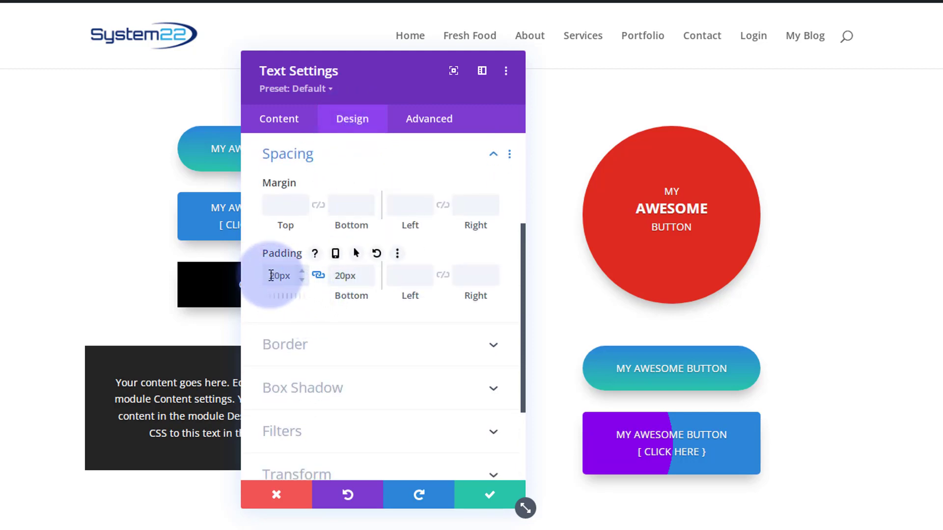
{"action": "left_click_drag", "start_coordinate": [271, 276], "coordinate": [276, 276]}
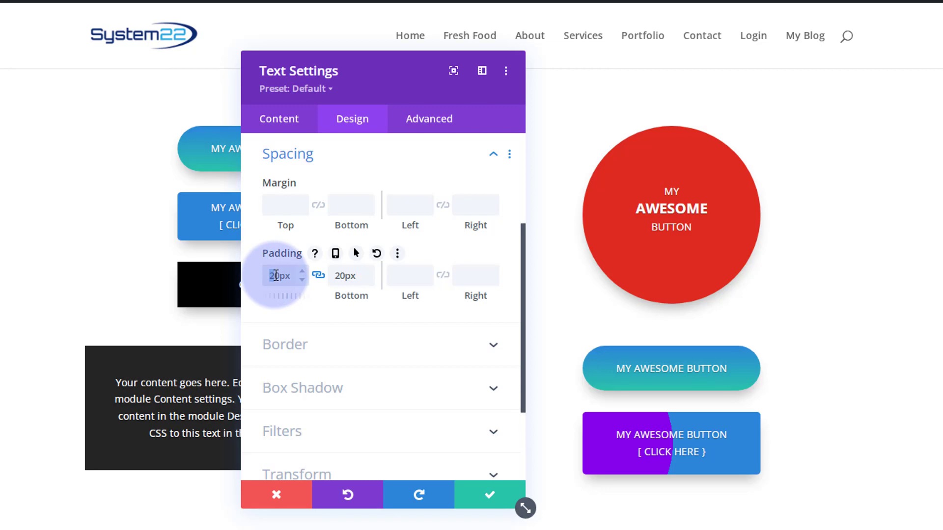
{"action": "type", "text": "1"}
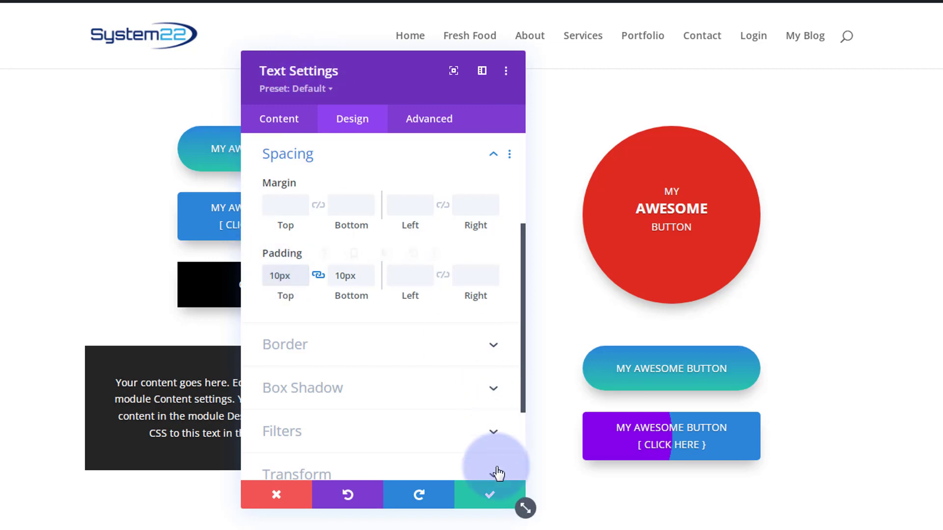
{"action": "left_click", "coordinate": [492, 495]}
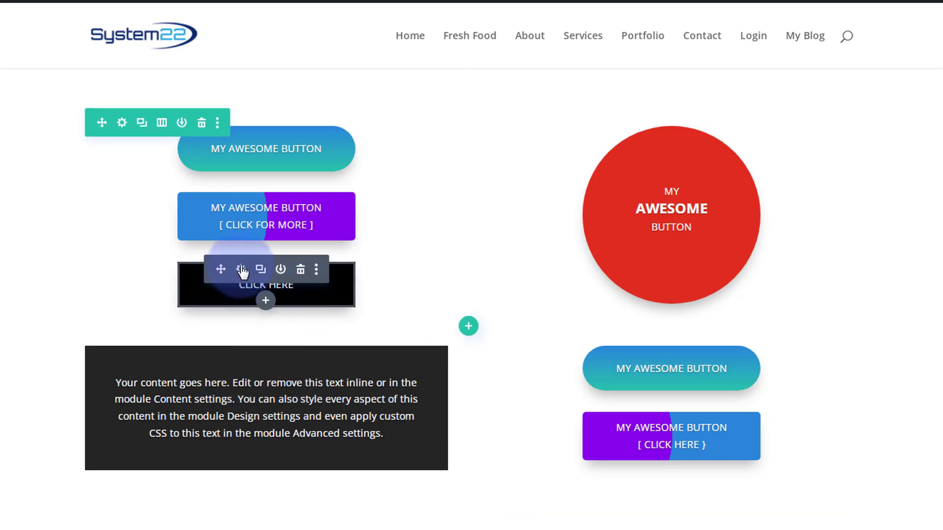
{"action": "left_click", "coordinate": [241, 270]}
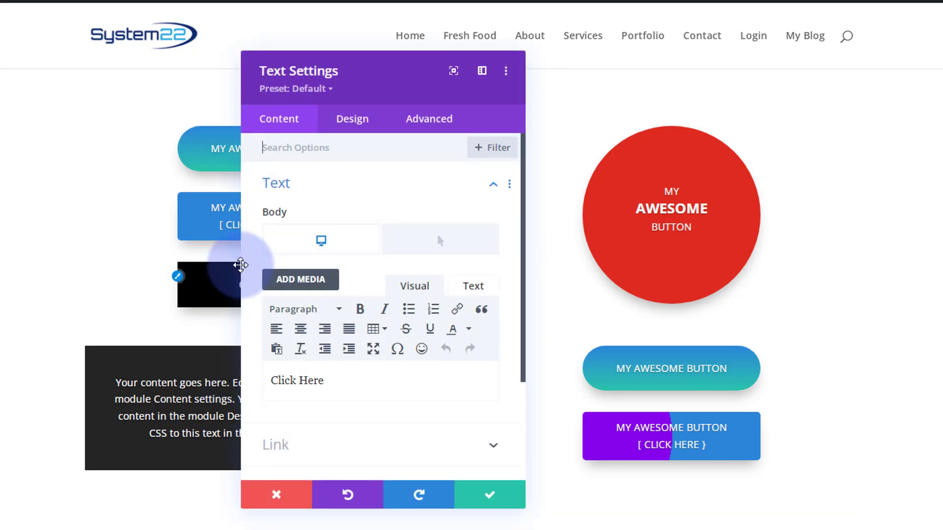
{"action": "left_click_drag", "start_coordinate": [445, 78], "coordinate": [661, 74]}
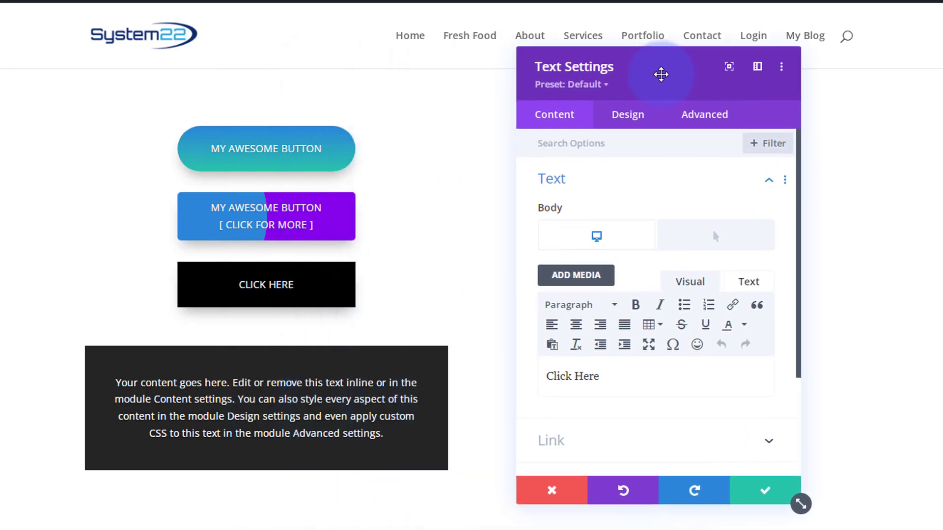
{"action": "left_click", "coordinate": [718, 241]}
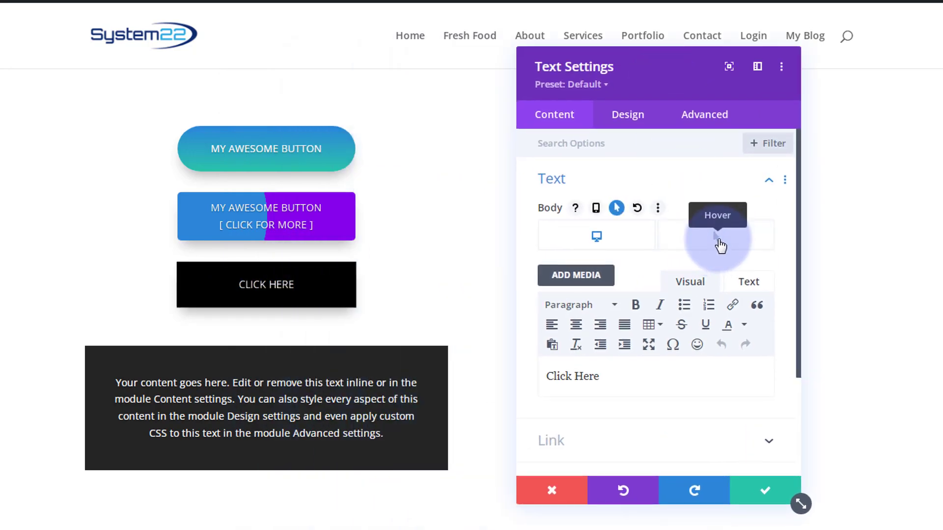
{"action": "left_click", "coordinate": [602, 242]}
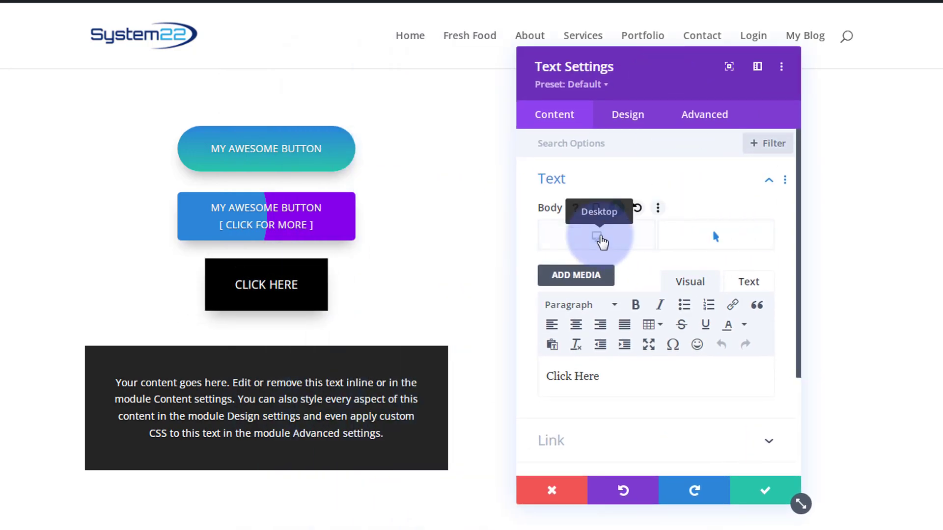
{"action": "left_click", "coordinate": [713, 246]}
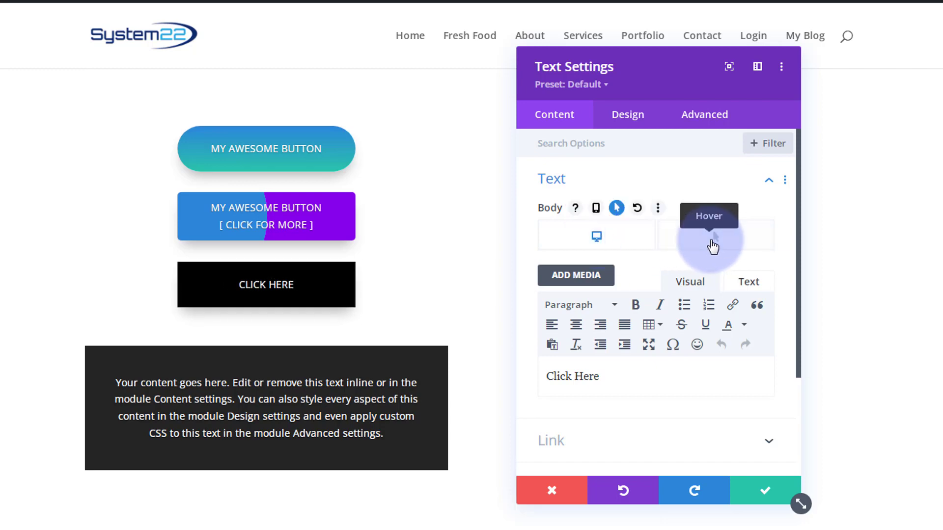
{"action": "left_click", "coordinate": [585, 240]}
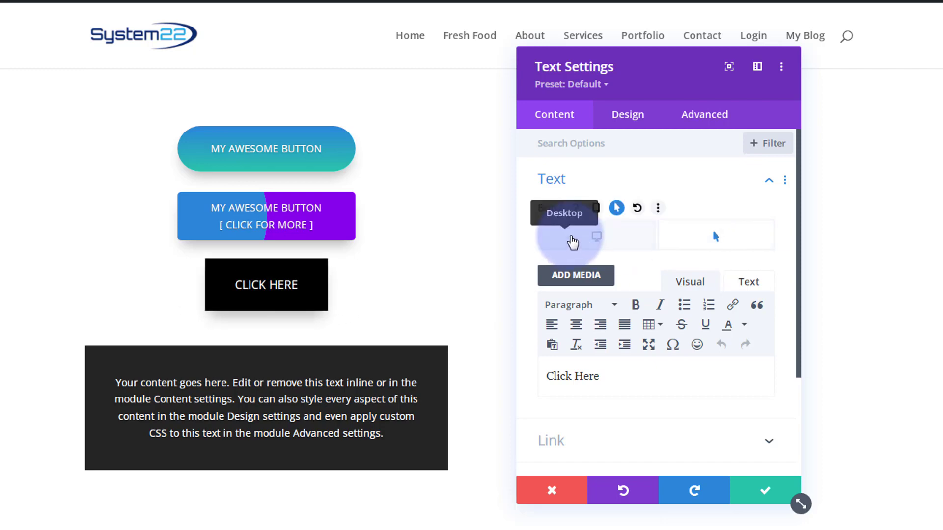
{"action": "left_click", "coordinate": [584, 241]}
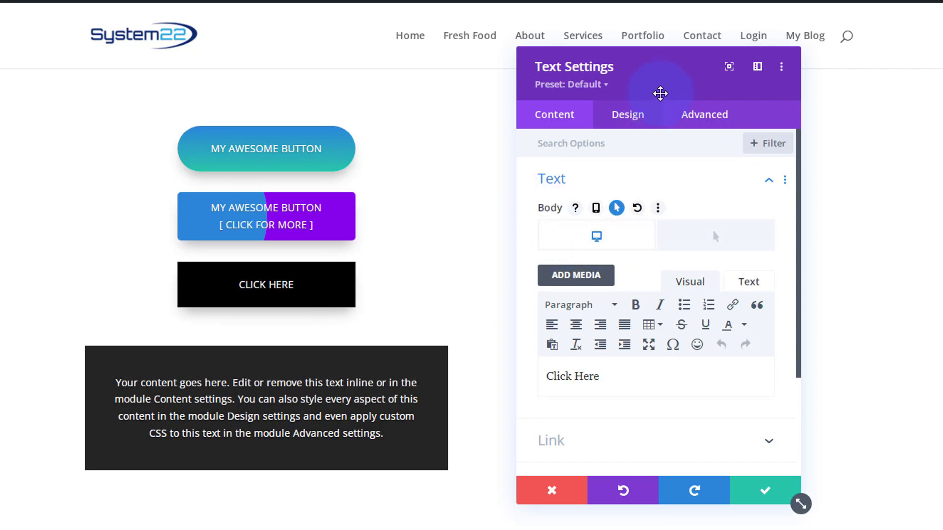
{"action": "left_click", "coordinate": [551, 493]}
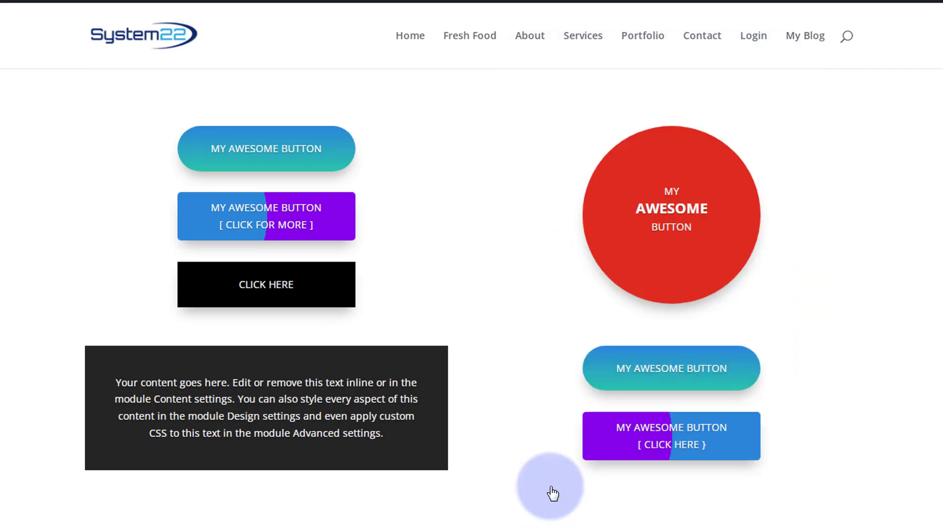
Insert a new Text module below the gradient button in the right column
{"action": "left_click", "coordinate": [671, 452]}
{"action": "scroll", "coordinate": [685, 319], "scroll_direction": "down", "scroll_amount": 5}
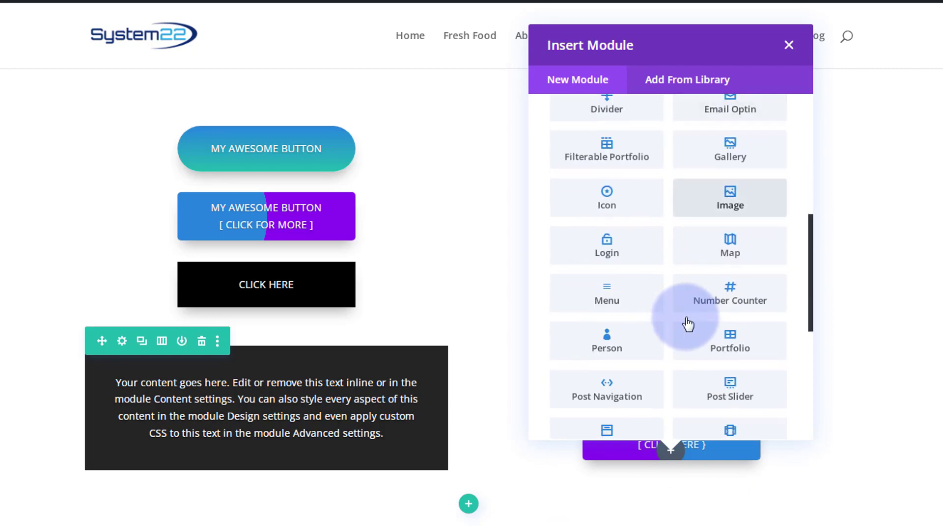
{"action": "scroll", "coordinate": [688, 324], "scroll_direction": "down", "scroll_amount": 5}
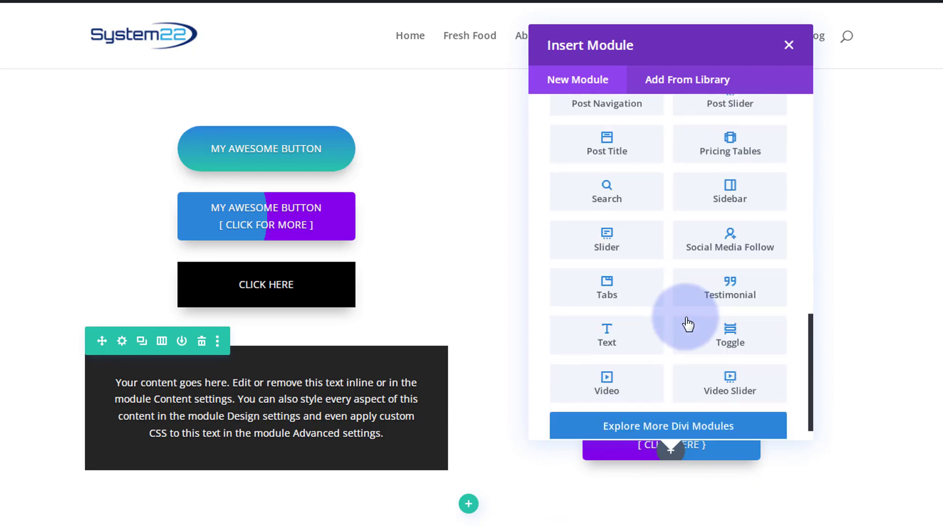
{"action": "left_click", "coordinate": [617, 328]}
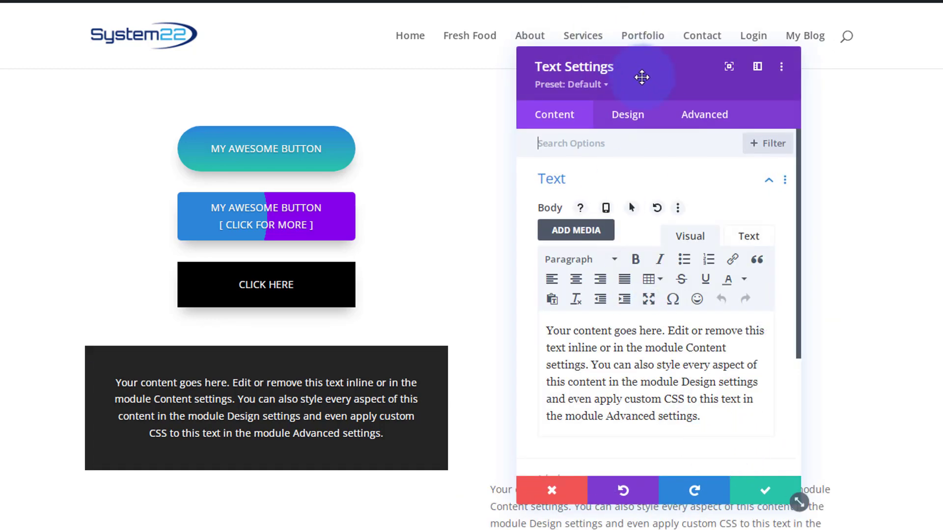
{"action": "left_click_drag", "start_coordinate": [642, 77], "coordinate": [298, 83]}
Replace the placeholder paragraph with the text 'Click Here'
{"action": "scroll", "coordinate": [514, 139], "scroll_direction": "down", "scroll_amount": 5}
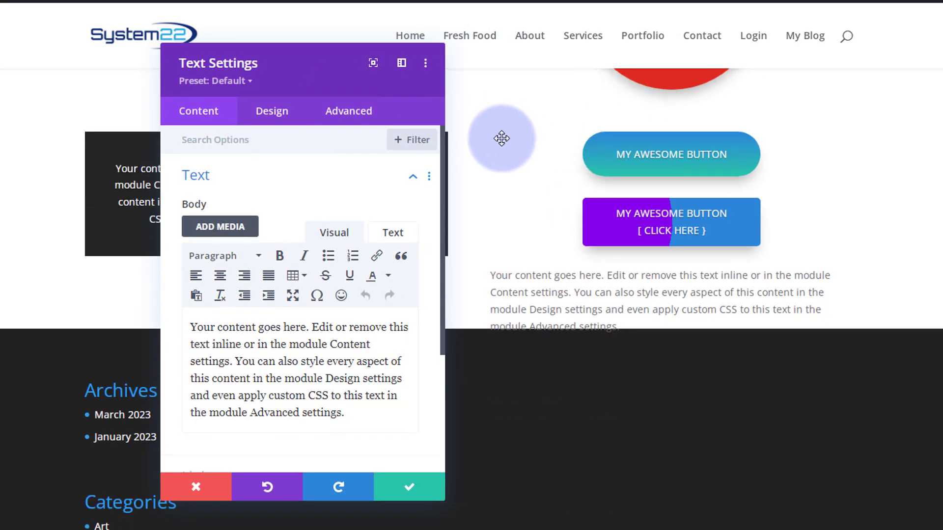
{"action": "left_click_drag", "start_coordinate": [346, 414], "coordinate": [185, 328]}
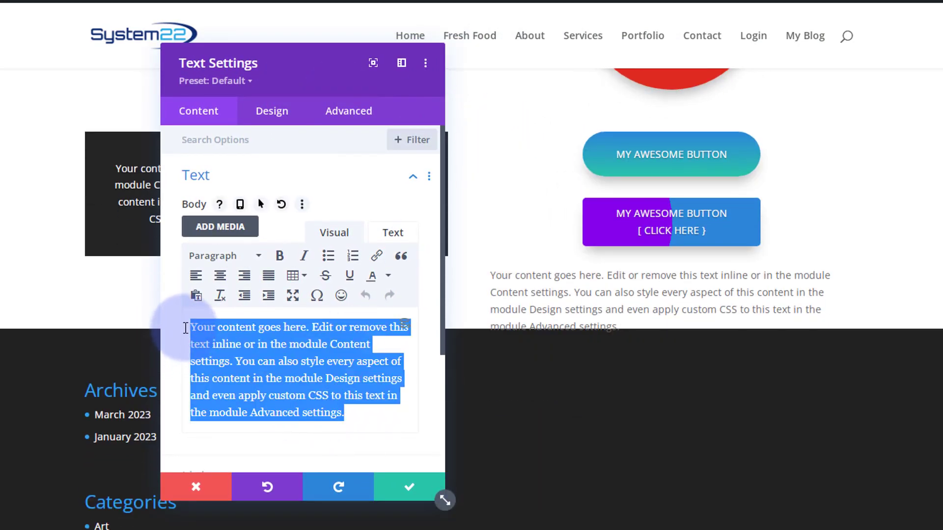
{"action": "key", "text": "BackSpace"}
{"action": "type", "text": "Click Here"}
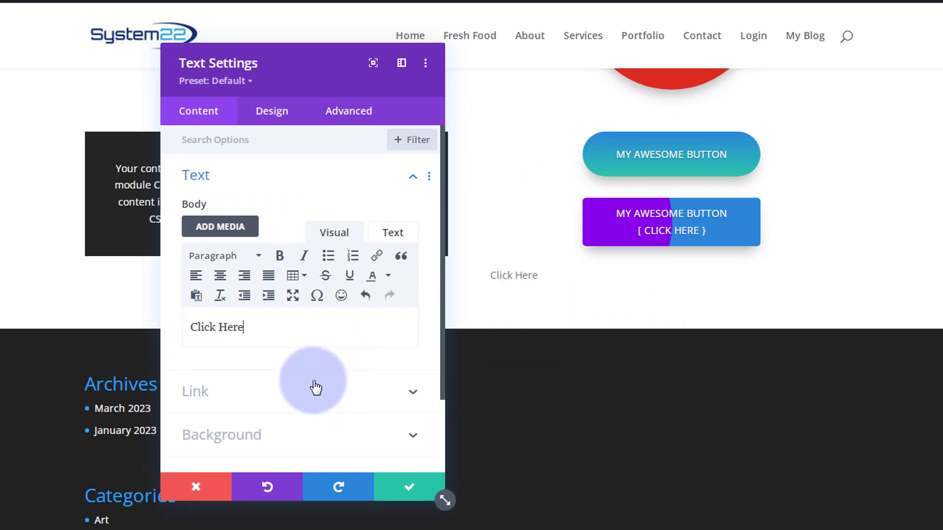
{"action": "left_click", "coordinate": [301, 444]}
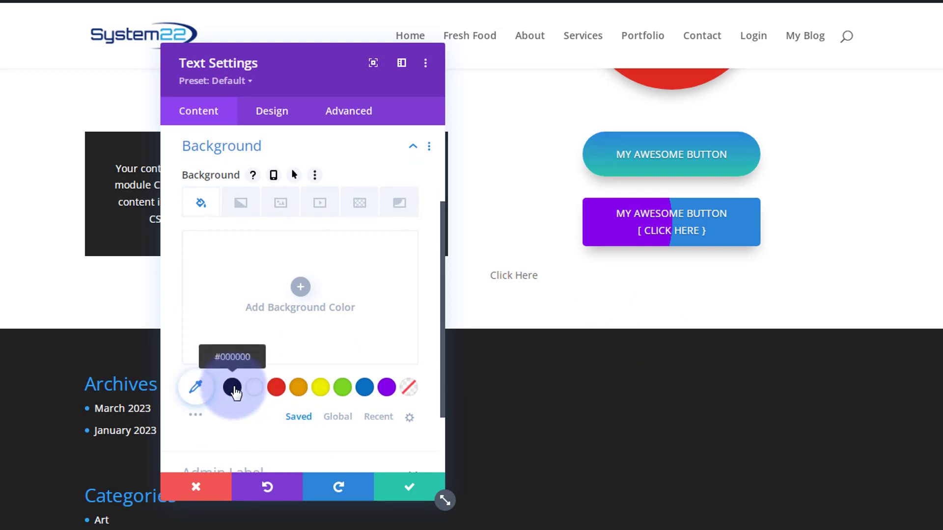
Give the Click Here module a black background with white, centred text
{"action": "left_click", "coordinate": [232, 386]}
{"action": "left_click", "coordinate": [275, 112]}
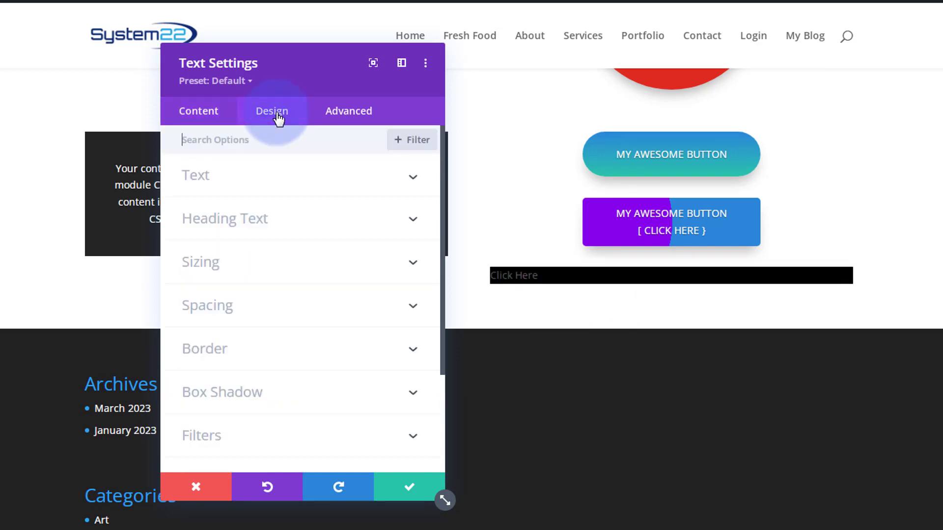
{"action": "left_click", "coordinate": [266, 175]}
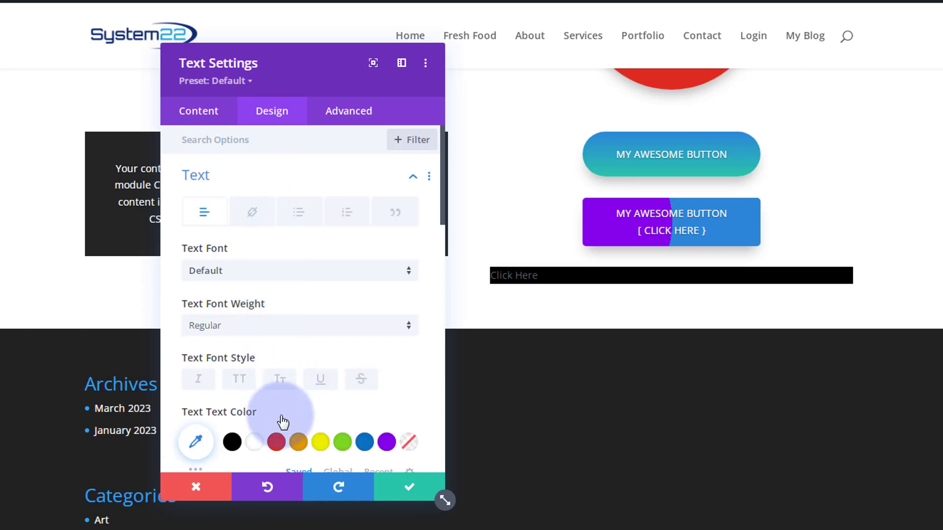
{"action": "left_click", "coordinate": [256, 444]}
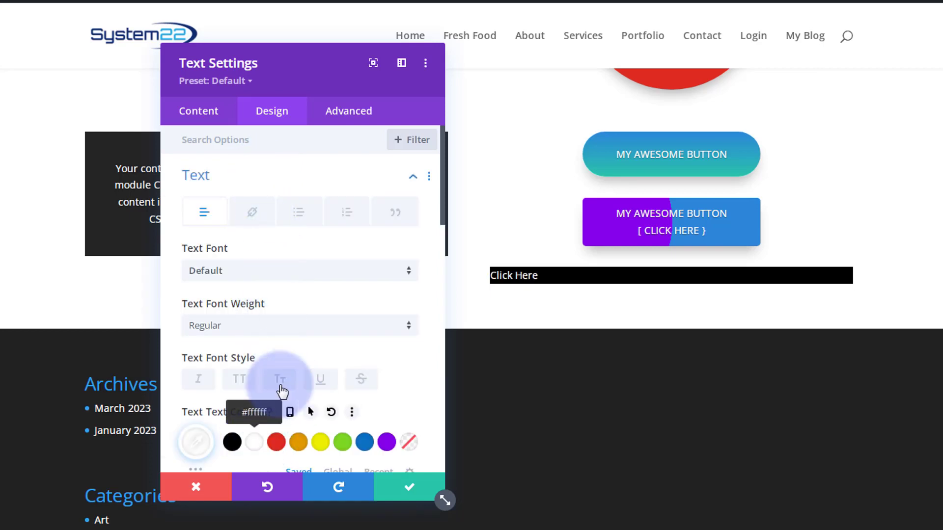
{"action": "scroll", "coordinate": [294, 363], "scroll_direction": "down", "scroll_amount": 6}
{"action": "left_click", "coordinate": [271, 403]}
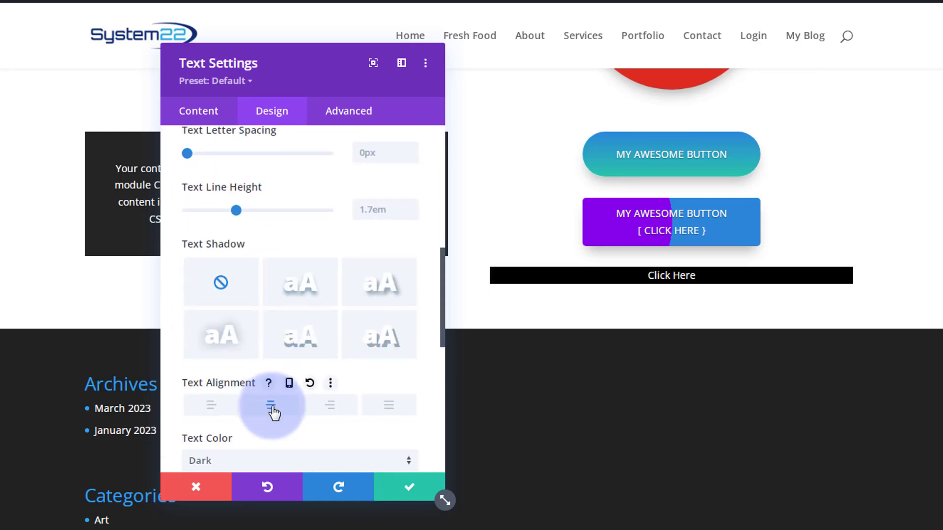
{"action": "scroll", "coordinate": [279, 399], "scroll_direction": "up", "scroll_amount": 6}
{"action": "scroll", "coordinate": [268, 216], "scroll_direction": "up", "scroll_amount": 5}
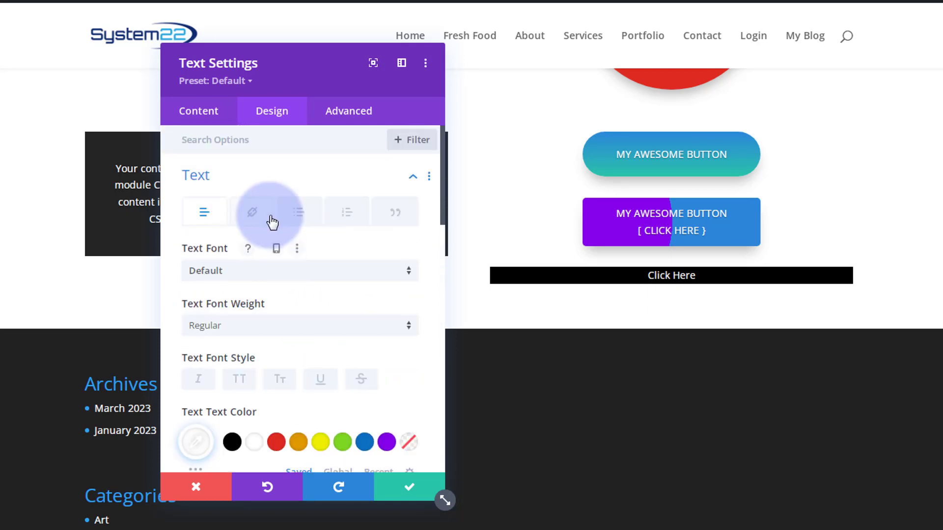
{"action": "left_click", "coordinate": [228, 178]}
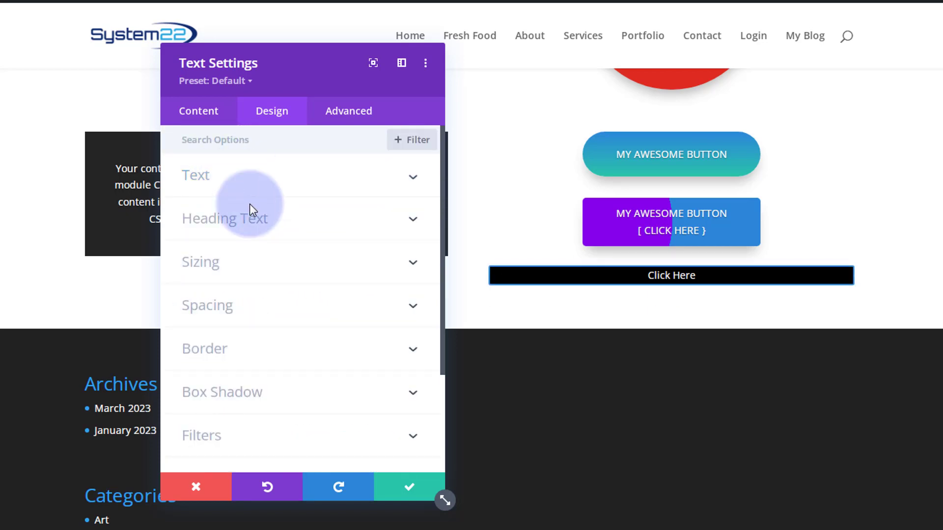
Set the module's top and bottom padding to 20px
{"action": "left_click", "coordinate": [283, 310]}
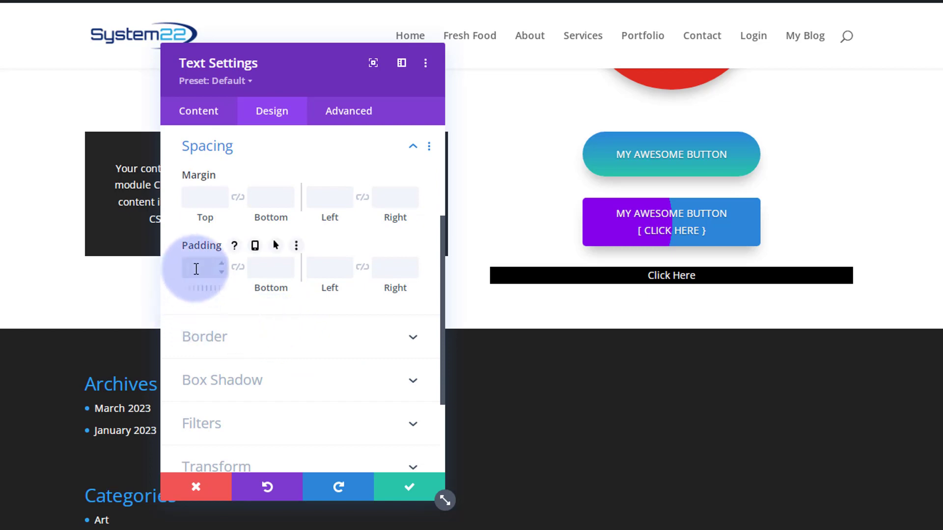
{"action": "type", "text": "20px"}
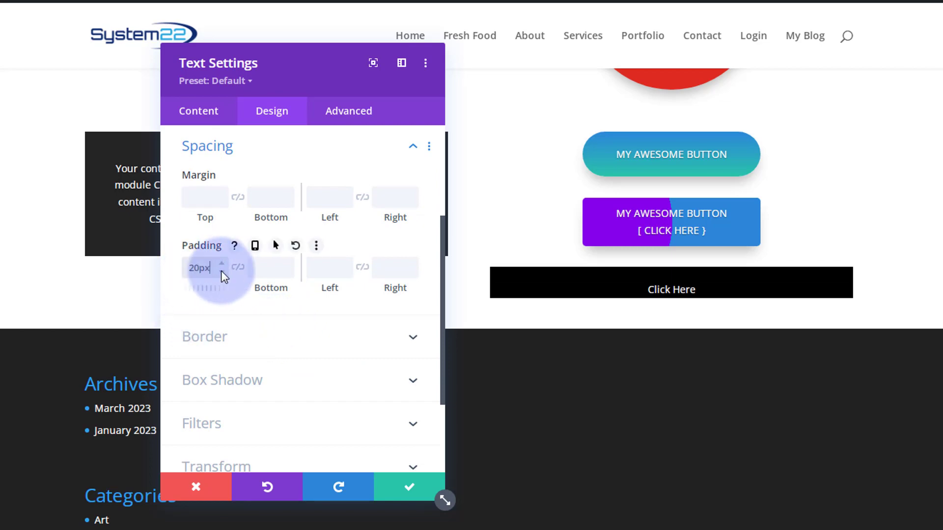
{"action": "left_click", "coordinate": [238, 267]}
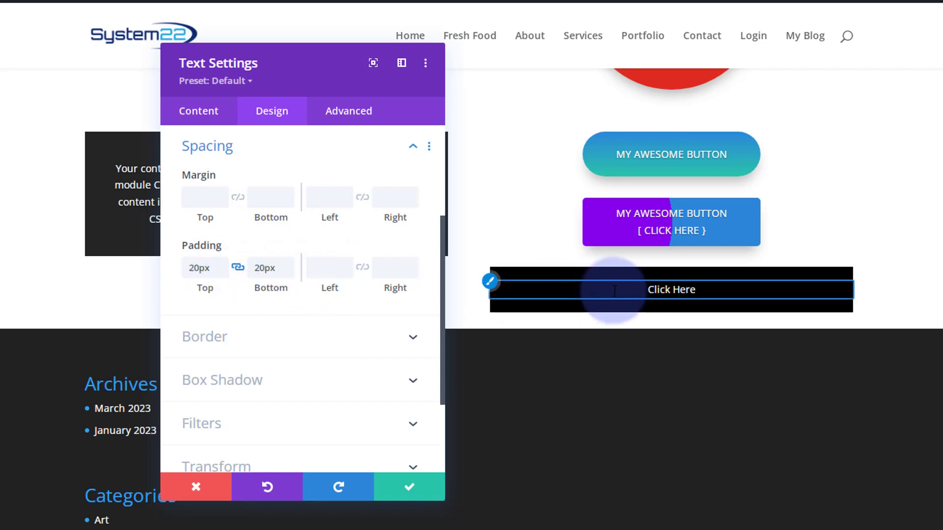
{"action": "left_click", "coordinate": [273, 152]}
{"action": "scroll", "coordinate": [256, 226], "scroll_direction": "up", "scroll_amount": 2}
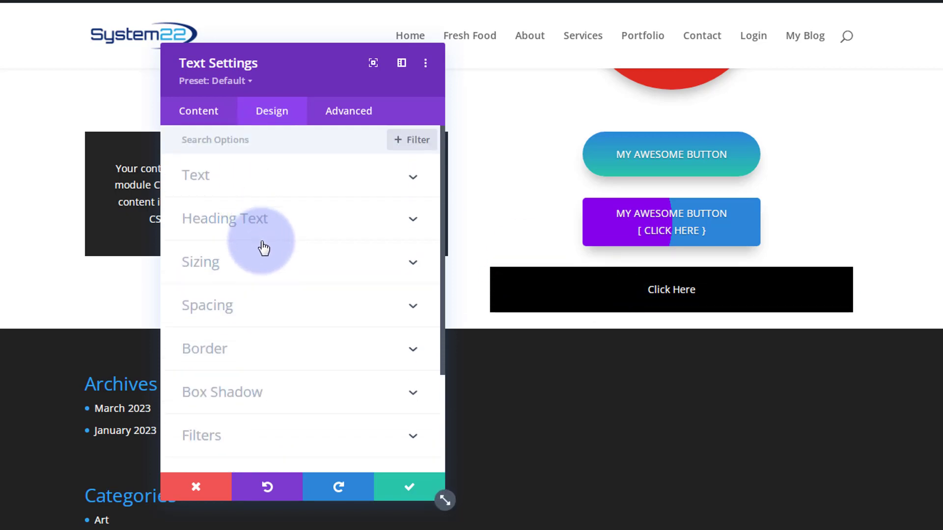
Make the Click Here box 250px wide and centre it in its column
{"action": "left_click", "coordinate": [263, 262]}
{"action": "scroll", "coordinate": [260, 261], "scroll_direction": "down", "scroll_amount": 2}
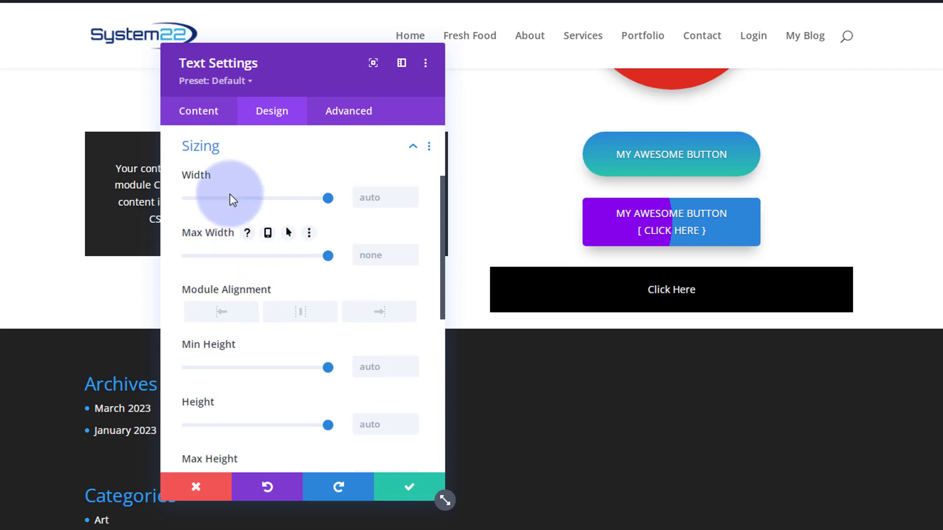
{"action": "left_click", "coordinate": [361, 197]}
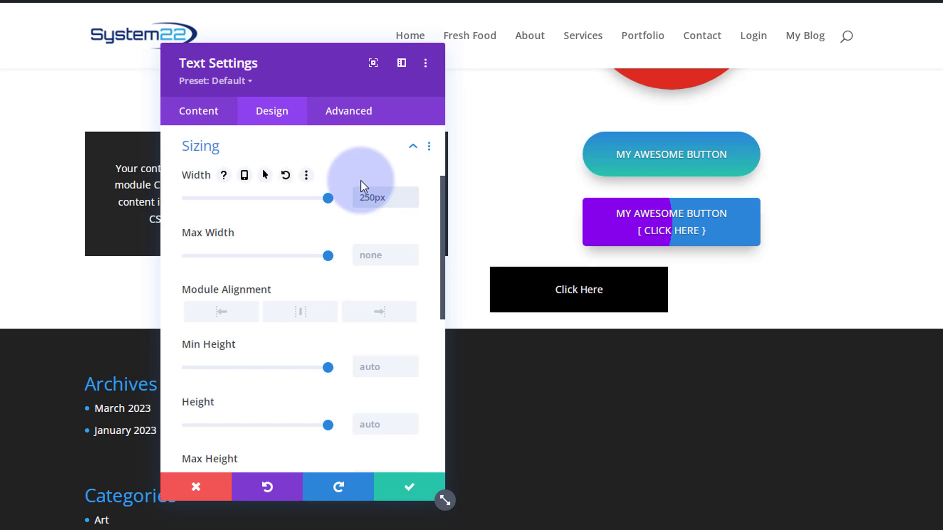
{"action": "left_click", "coordinate": [307, 319]}
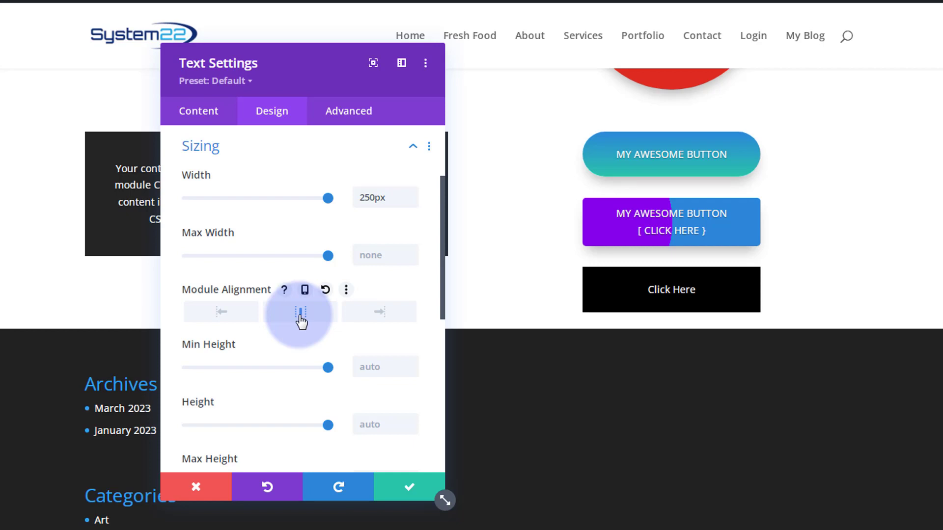
Set a 150px hover width so the box shrinks when hovered
{"action": "mouse_move", "coordinate": [200, 174]}
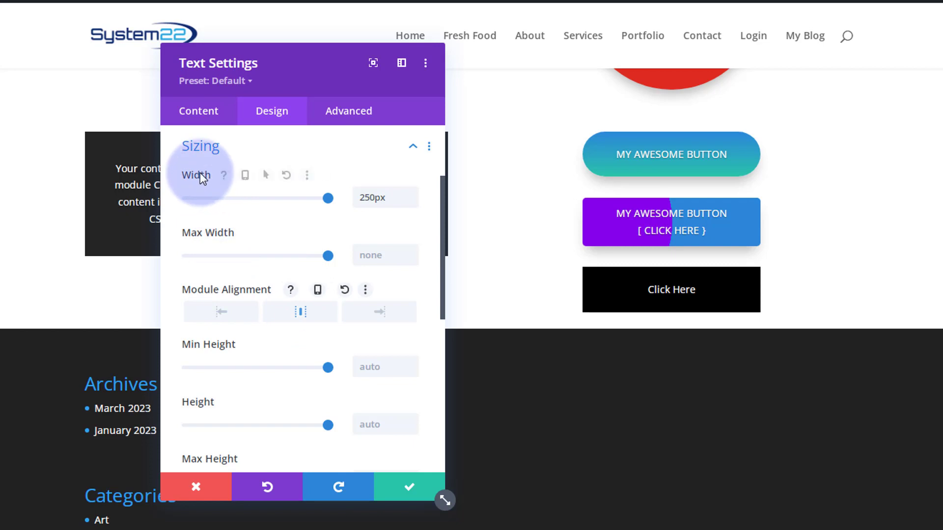
{"action": "left_click", "coordinate": [265, 176]}
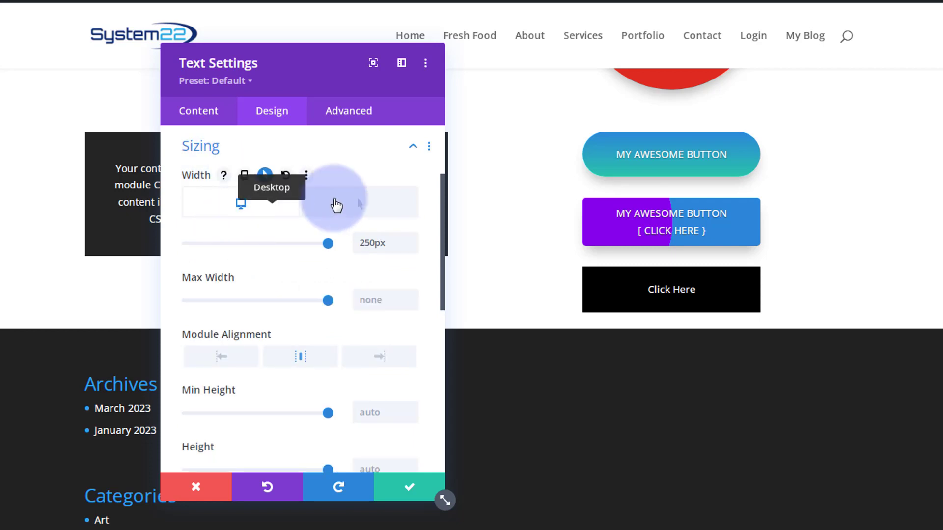
{"action": "left_click", "coordinate": [348, 207]}
{"action": "left_click", "coordinate": [361, 244]}
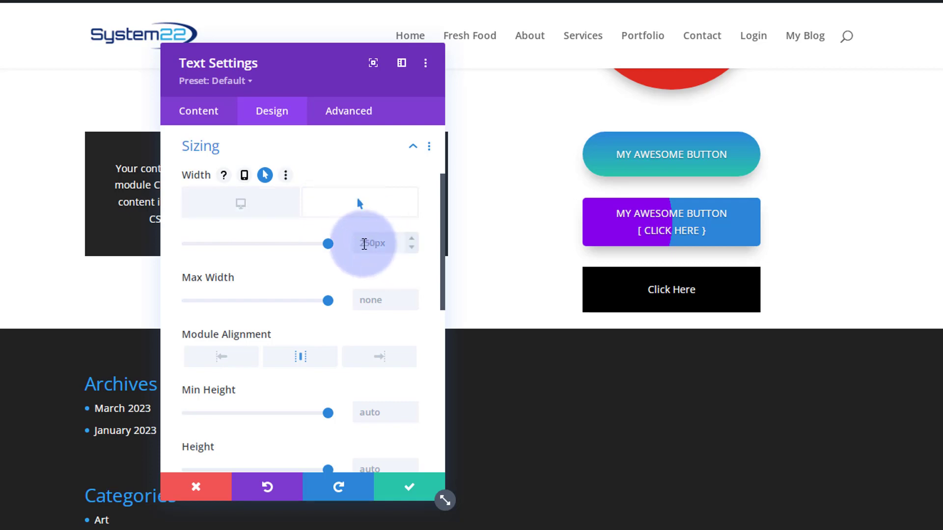
{"action": "type", "text": "150px"}
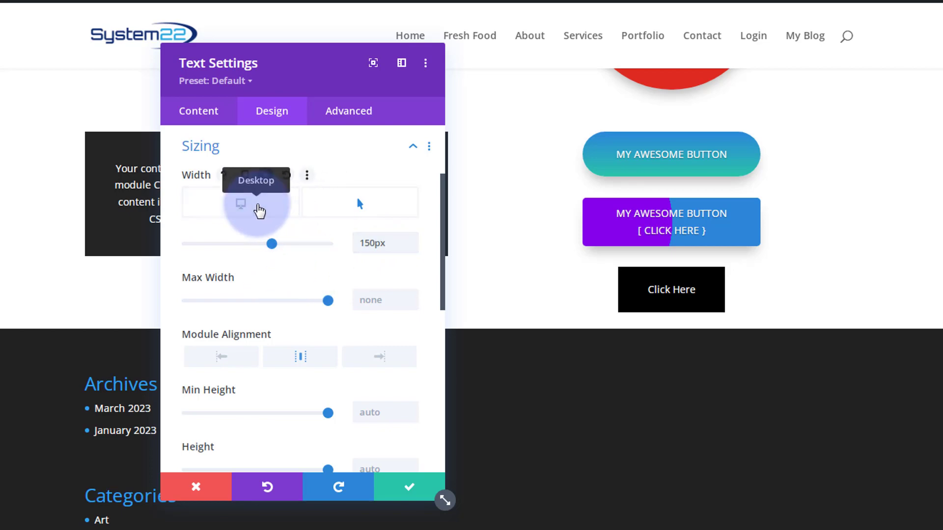
{"action": "left_click", "coordinate": [259, 211]}
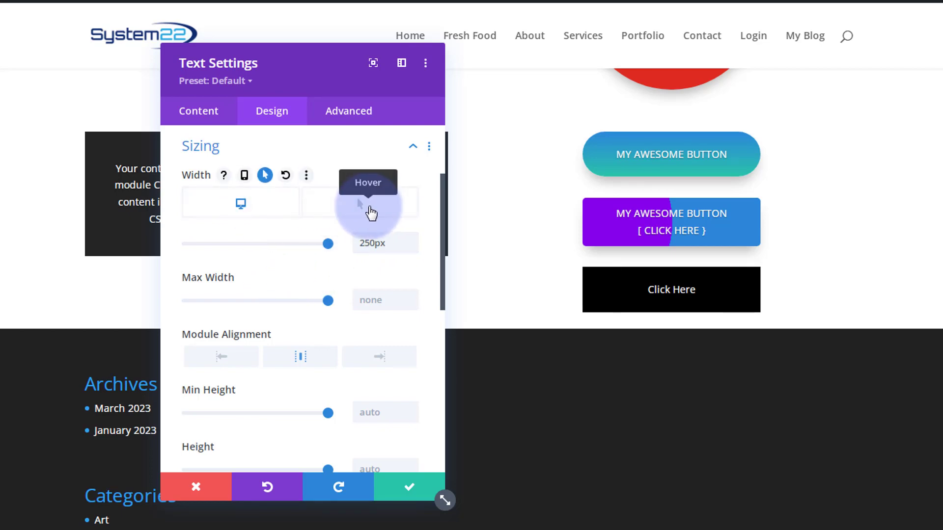
{"action": "left_click", "coordinate": [370, 213]}
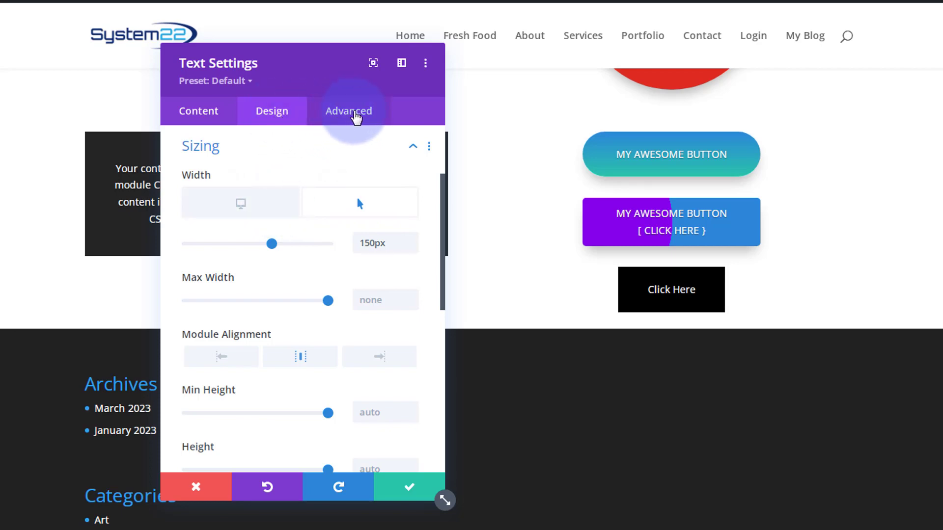
{"action": "left_click", "coordinate": [349, 114]}
{"action": "left_click", "coordinate": [293, 350]}
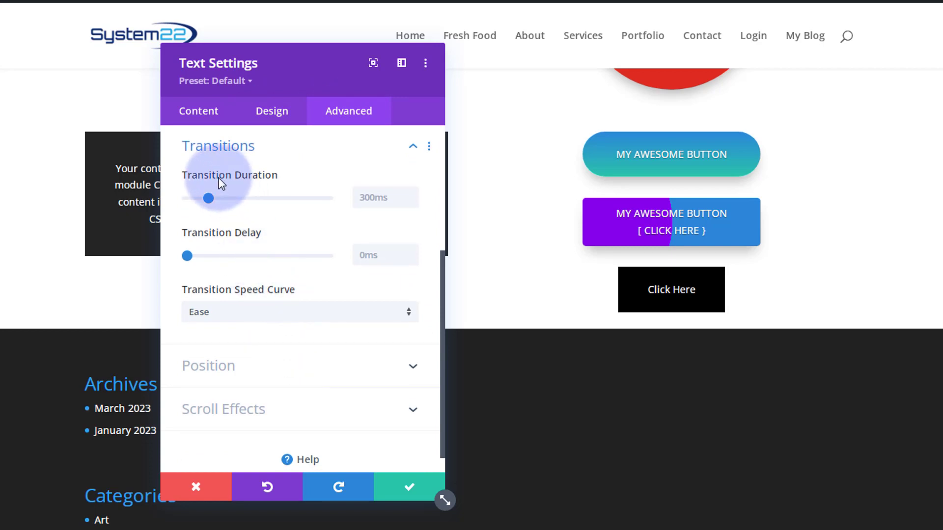
Set a 600ms Ease-In-Out hover transition on the Click Here box and save the module
{"action": "mouse_move", "coordinate": [249, 180]}
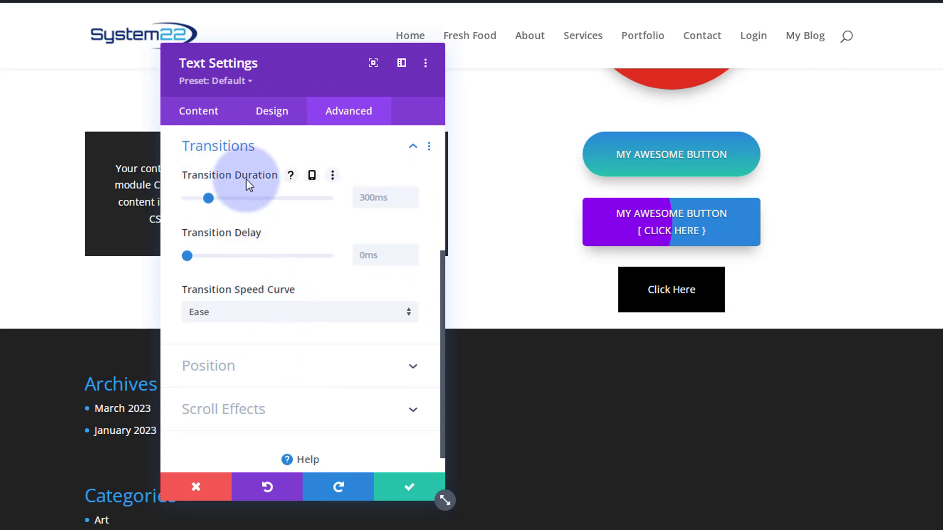
{"action": "left_click", "coordinate": [362, 198]}
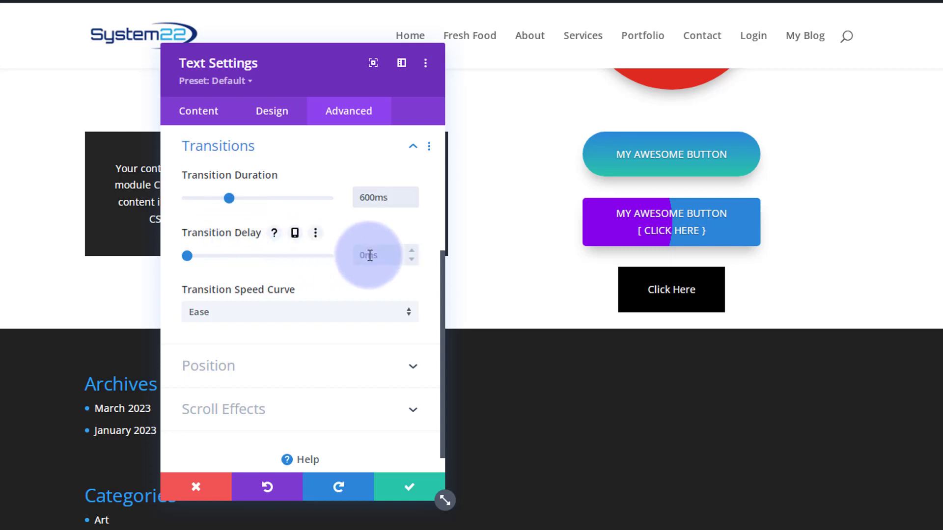
{"action": "left_click", "coordinate": [273, 310]}
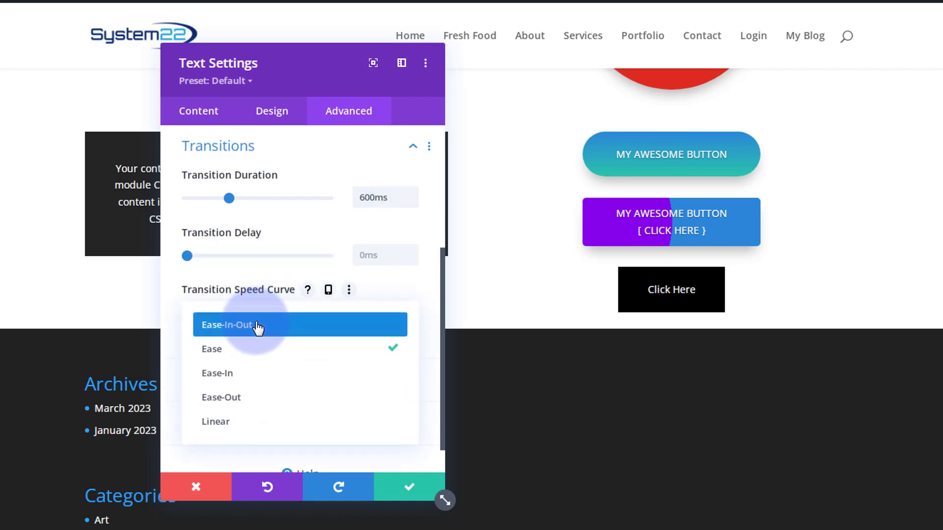
{"action": "left_click", "coordinate": [258, 326]}
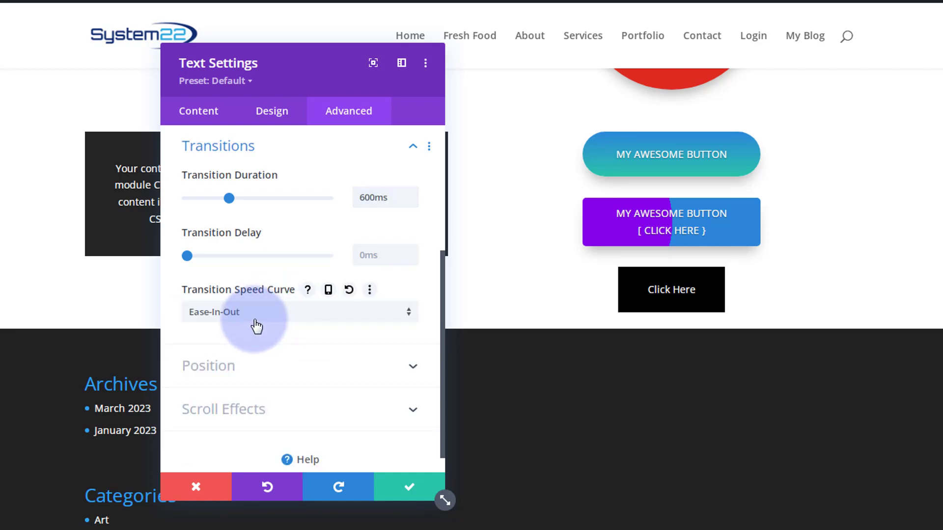
{"action": "left_click", "coordinate": [419, 488]}
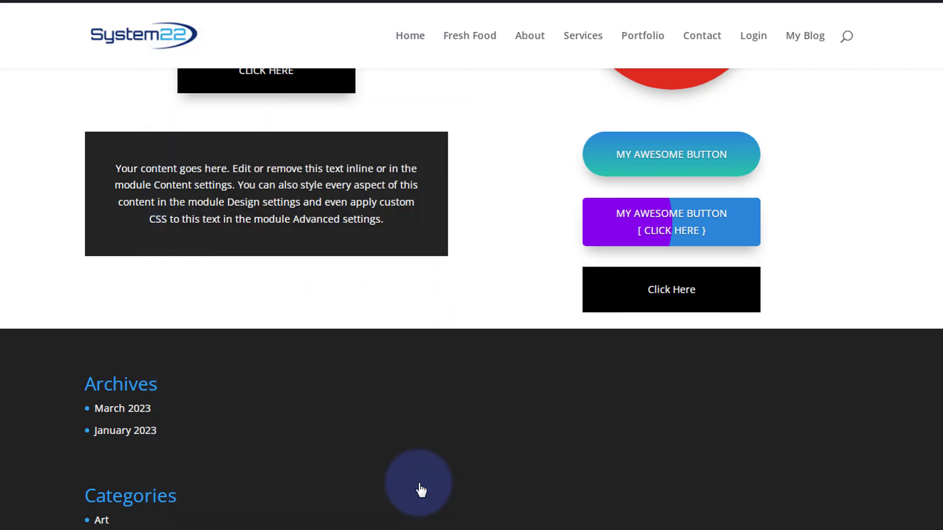
Insert a new two-column row containing a Text module
{"action": "scroll", "coordinate": [415, 485], "scroll_direction": "up", "scroll_amount": 4}
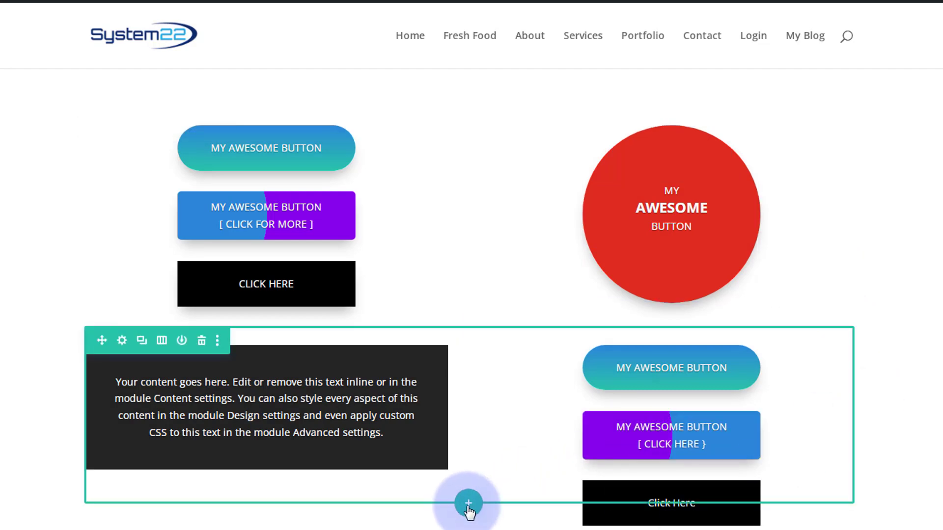
{"action": "left_click", "coordinate": [468, 505]}
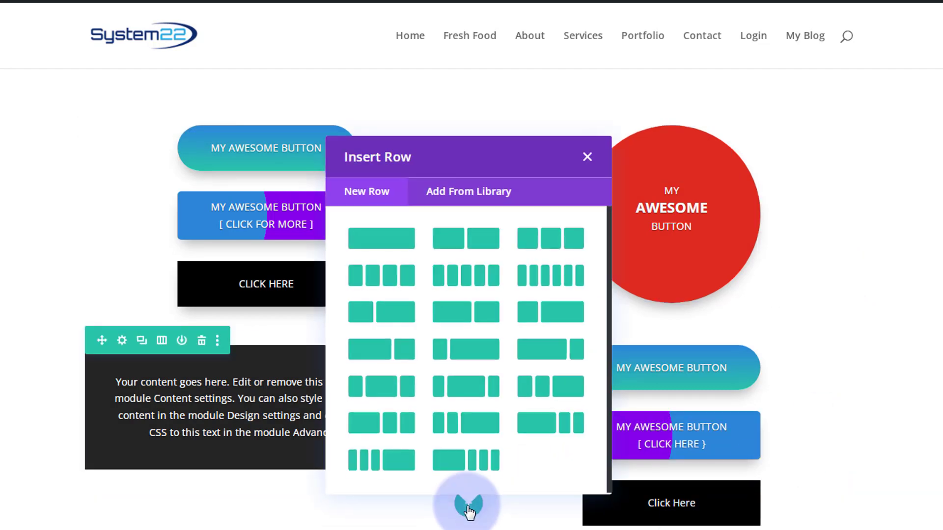
{"action": "left_click", "coordinate": [477, 244]}
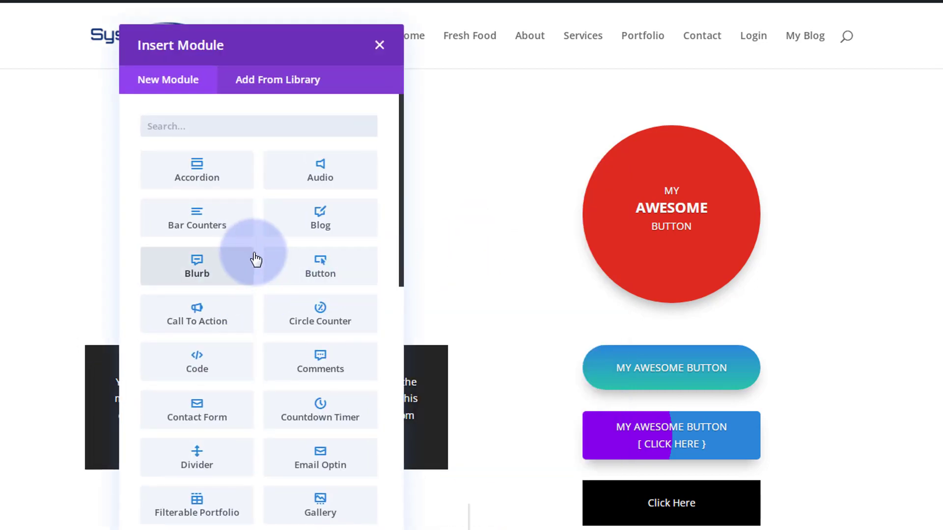
{"action": "scroll", "coordinate": [284, 369], "scroll_direction": "down", "scroll_amount": 10}
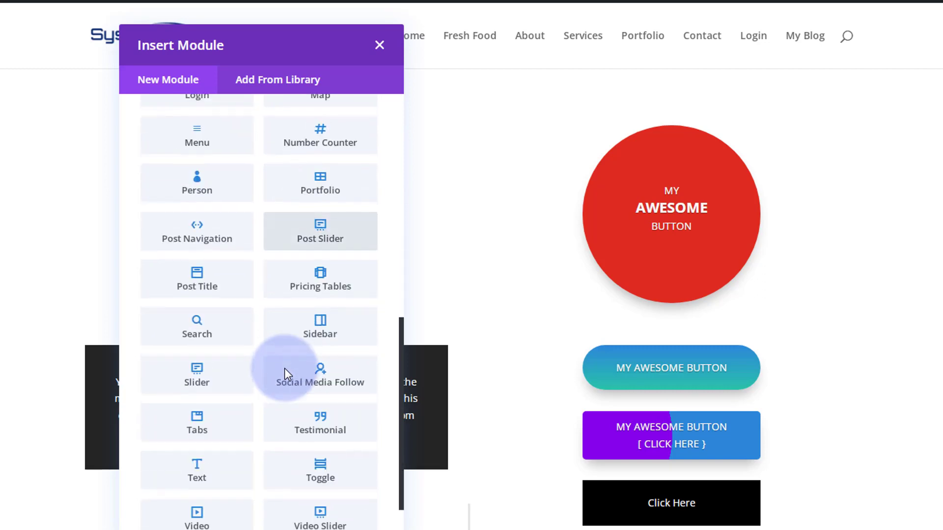
{"action": "scroll", "coordinate": [284, 373], "scroll_direction": "down", "scroll_amount": 2}
{"action": "left_click", "coordinate": [209, 415]}
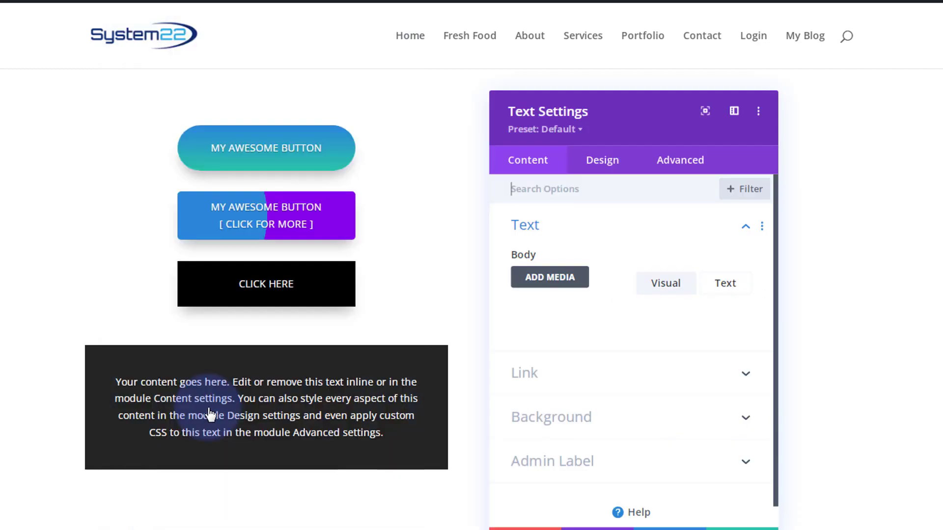
Replace the placeholder text with 'My', 'Awesome', 'Button' on three separate lines
{"action": "left_click_drag", "start_coordinate": [686, 472], "coordinate": [523, 380]}
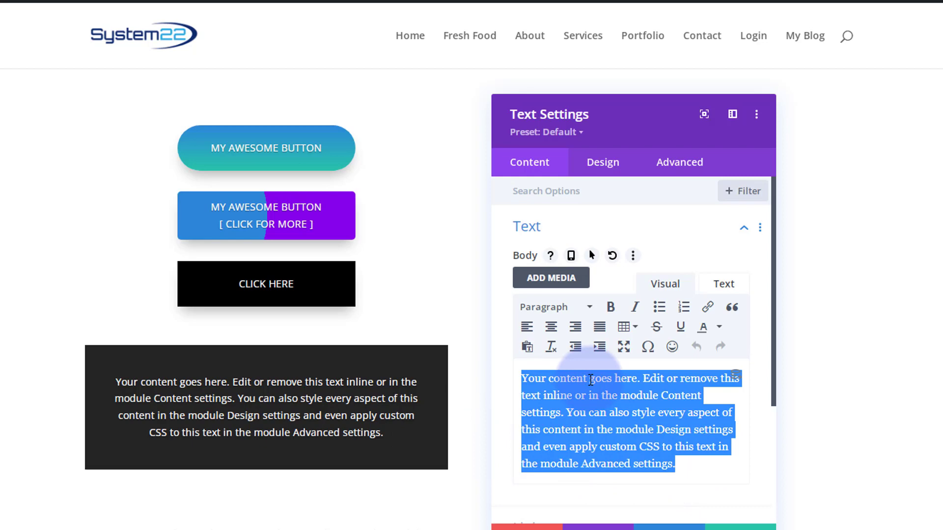
{"action": "type", "text": "My"}
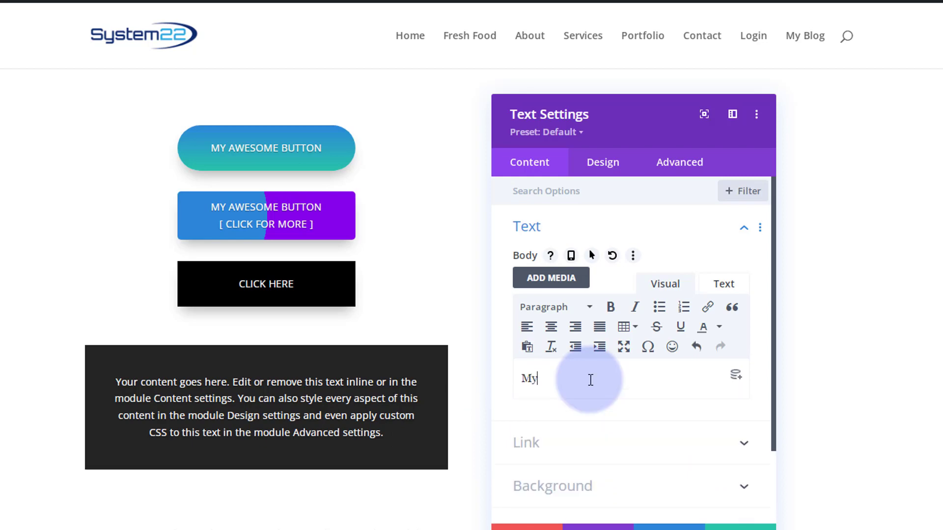
{"action": "key", "text": "Return"}
{"action": "type", "text": "Awe"}
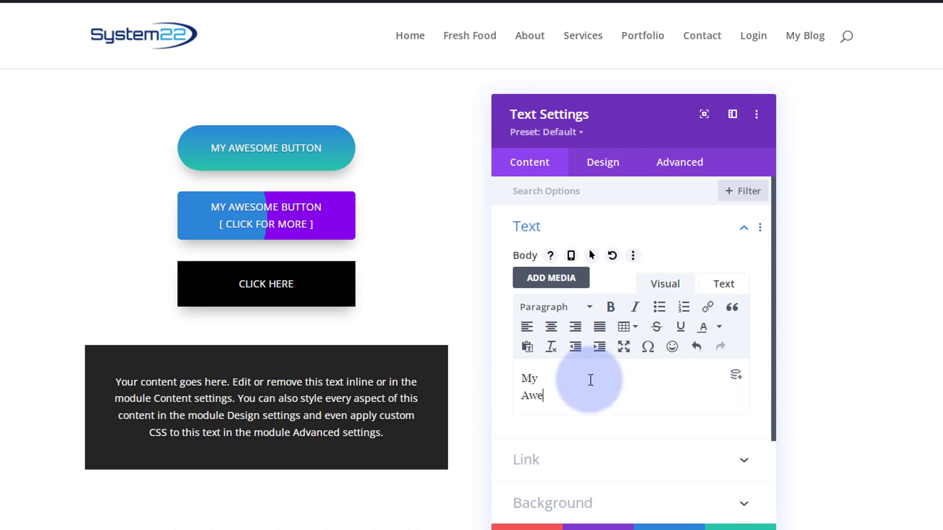
{"action": "type", "text": "some"}
{"action": "key", "text": "Return"}
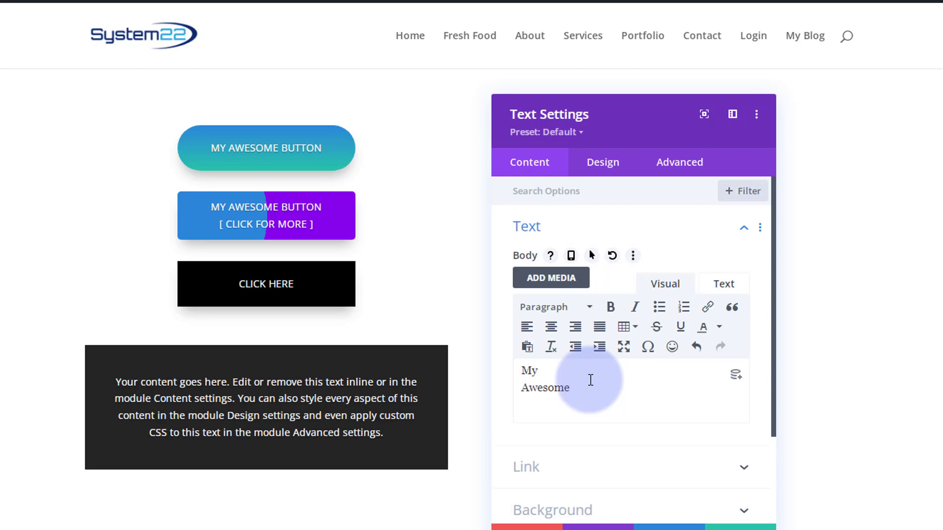
{"action": "type", "text": "Button"}
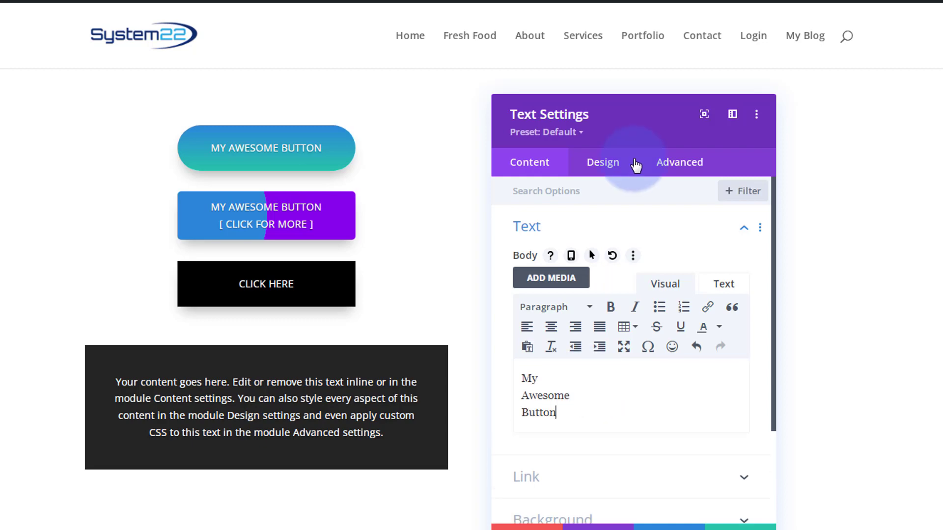
{"action": "scroll", "coordinate": [373, 221], "scroll_direction": "down", "scroll_amount": 5}
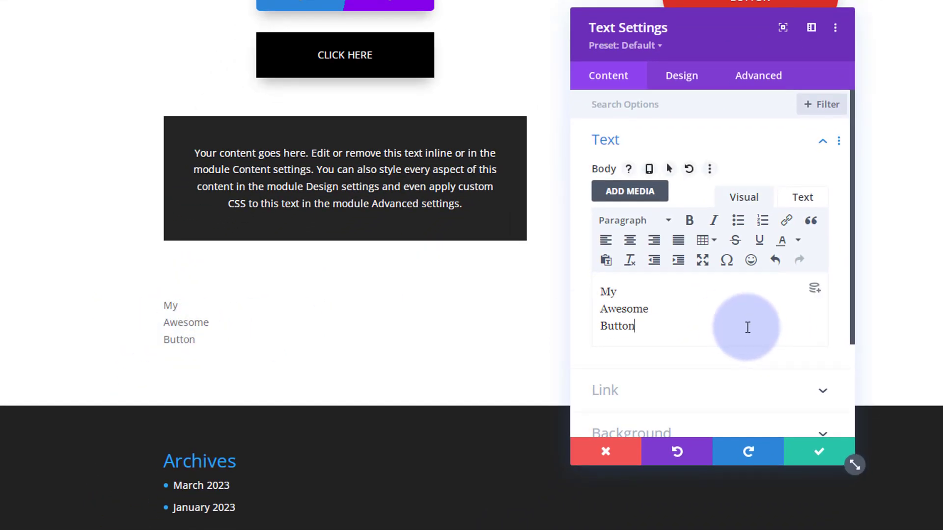
Set the module's Link URL to #
{"action": "left_click", "coordinate": [695, 397]}
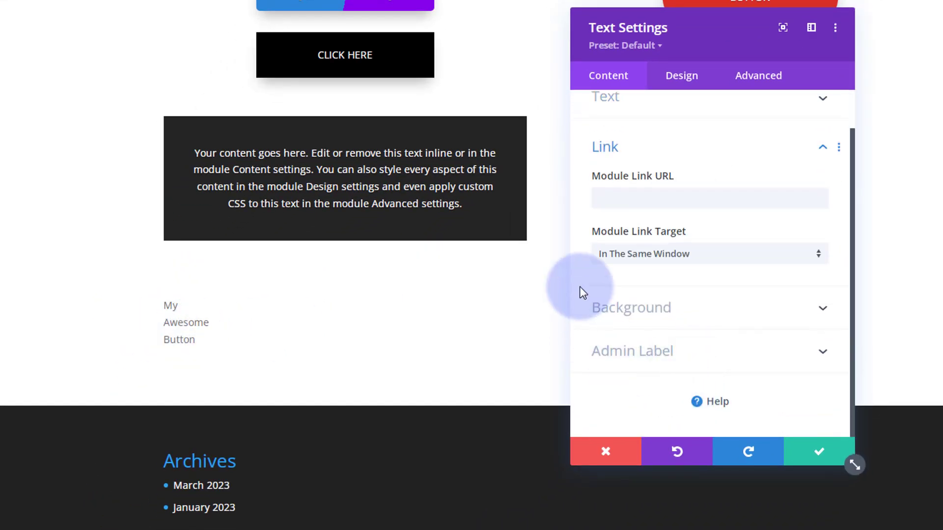
{"action": "left_click", "coordinate": [614, 199]}
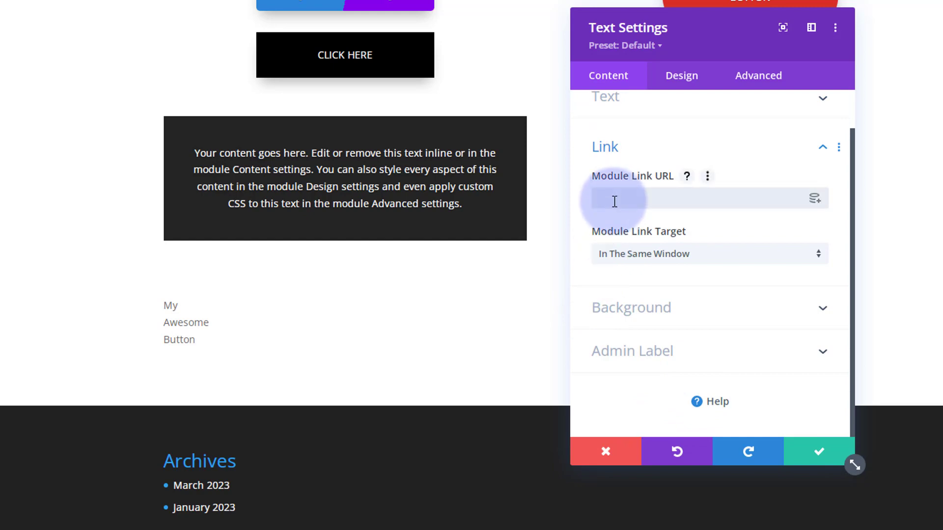
{"action": "type", "text": "#"}
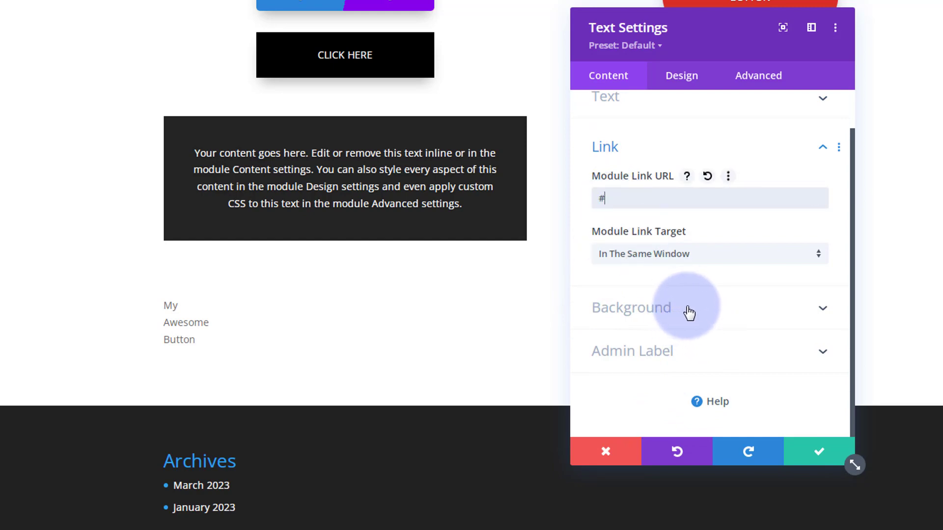
Give the module a red background that turns blue (#0c71c3) on hover
{"action": "left_click", "coordinate": [690, 313]}
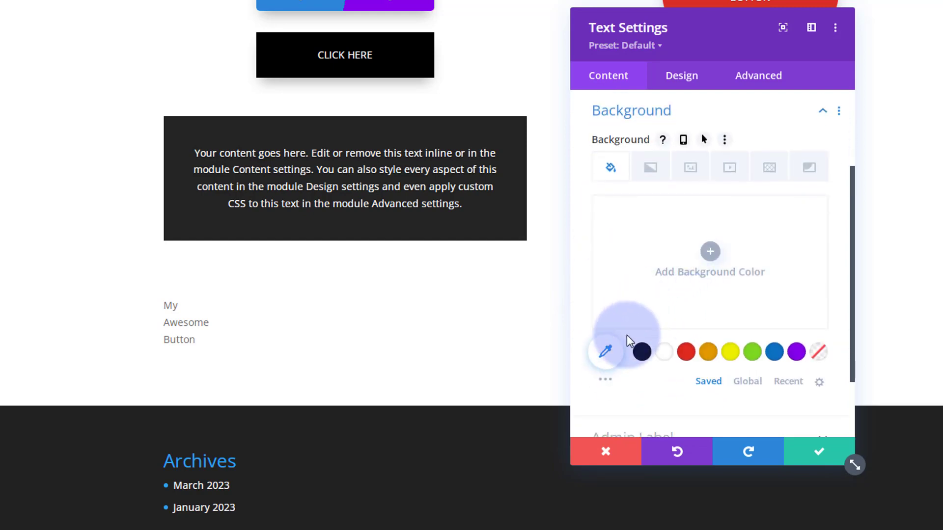
{"action": "left_click", "coordinate": [687, 354]}
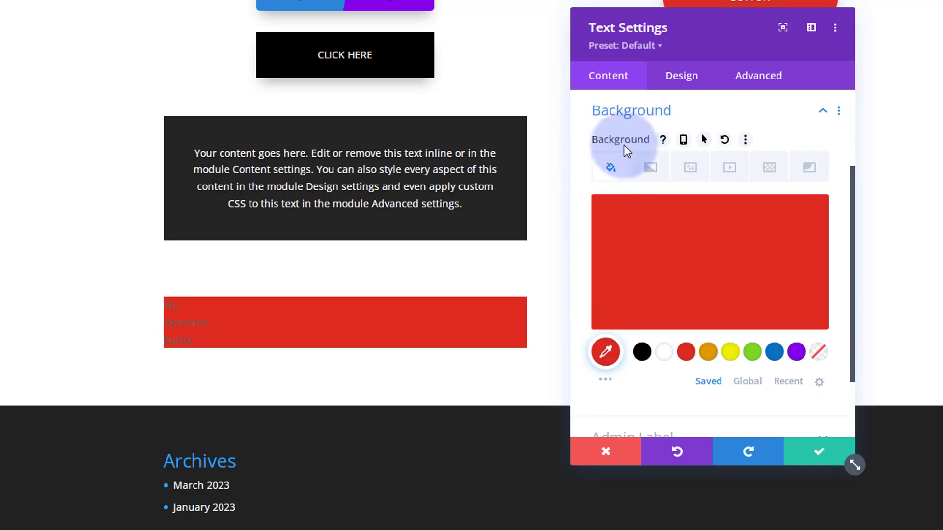
{"action": "left_click", "coordinate": [704, 141]}
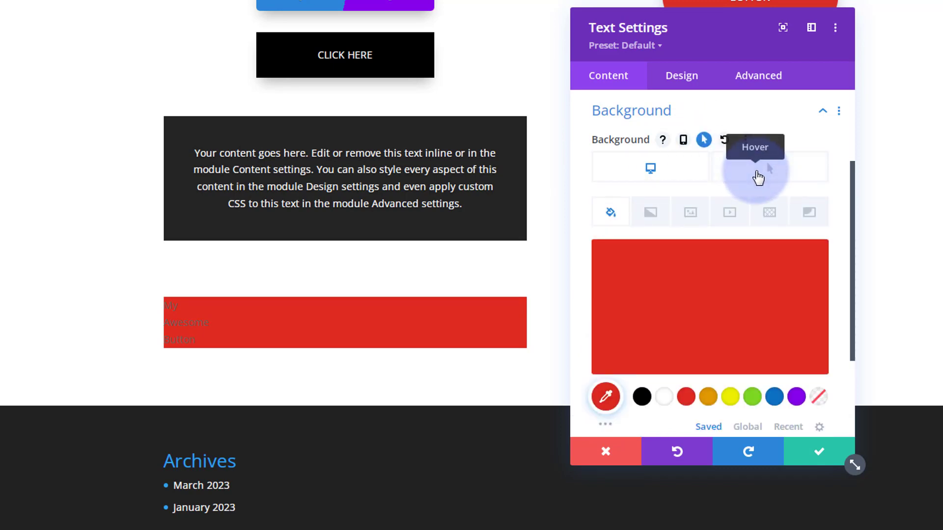
{"action": "left_click", "coordinate": [757, 178]}
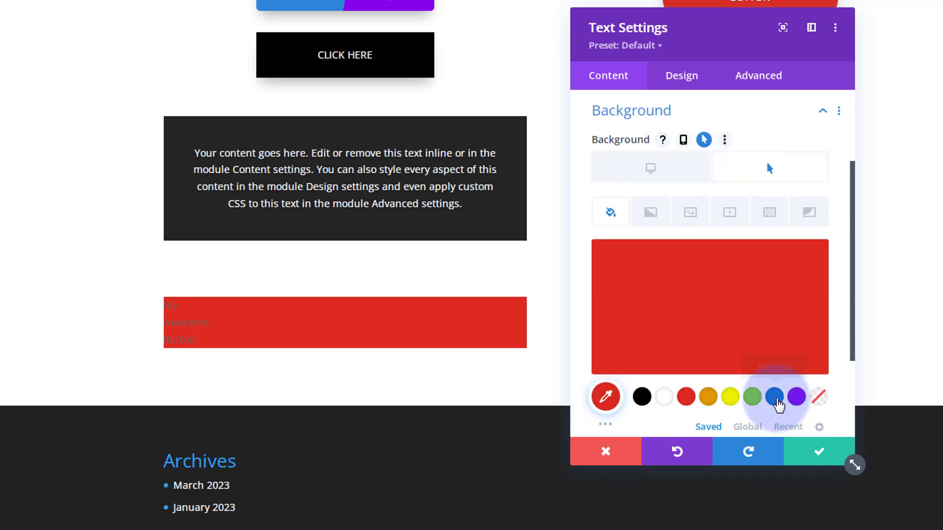
{"action": "left_click", "coordinate": [774, 400]}
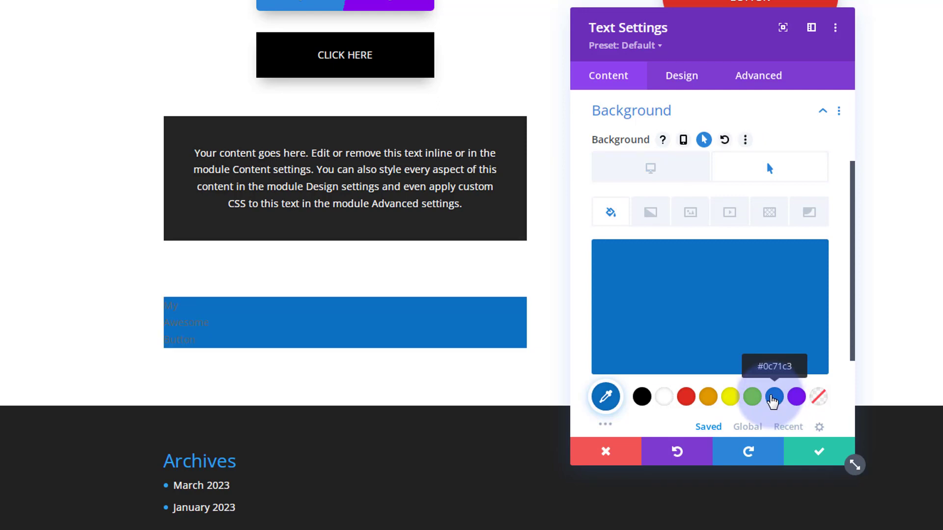
{"action": "left_click", "coordinate": [654, 177]}
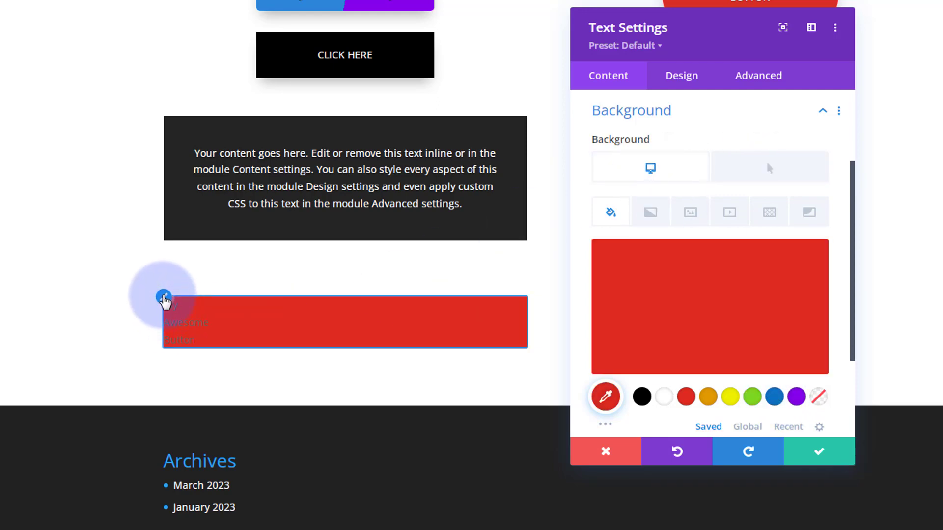
{"action": "left_click", "coordinate": [164, 300]}
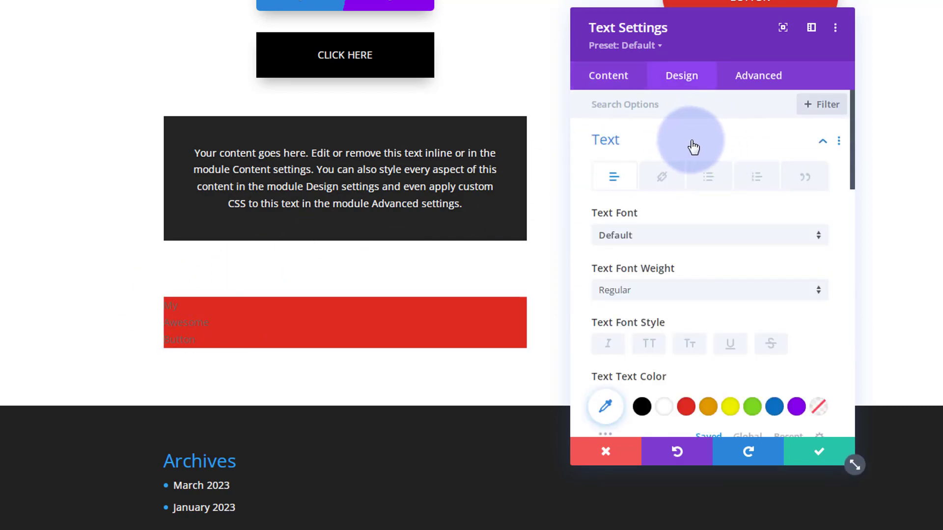
Give the My Awesome Button text a white colour, center alignment and a 20px size
{"action": "scroll", "coordinate": [693, 145], "scroll_direction": "down", "scroll_amount": 3}
{"action": "left_click", "coordinate": [664, 268]}
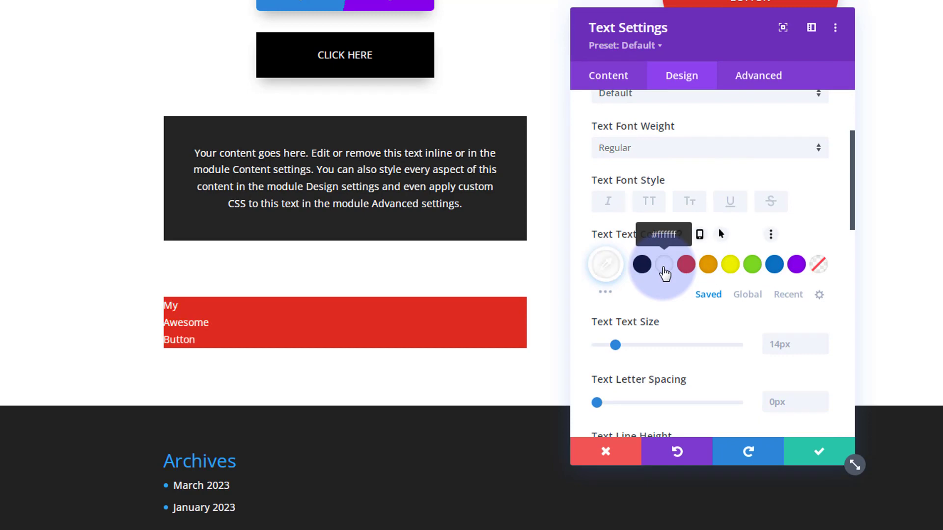
{"action": "scroll", "coordinate": [664, 272], "scroll_direction": "down", "scroll_amount": 8}
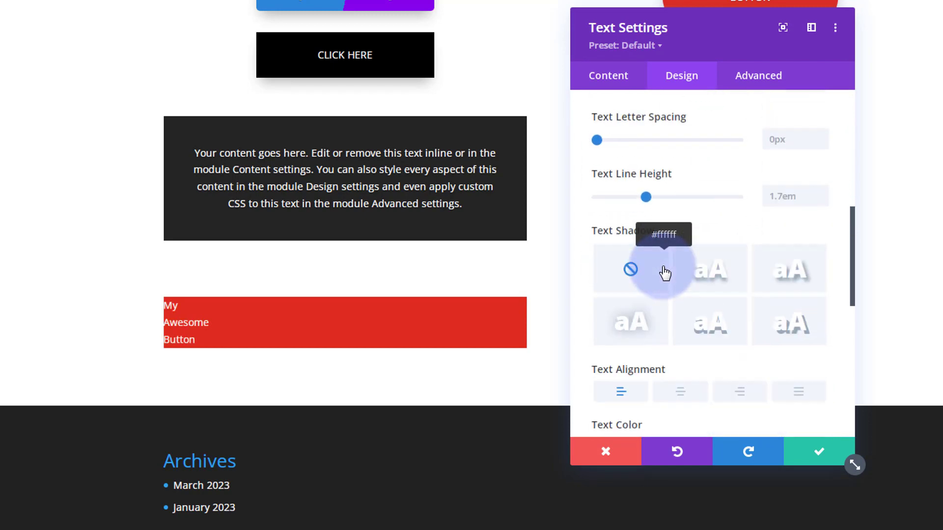
{"action": "left_click", "coordinate": [679, 303]}
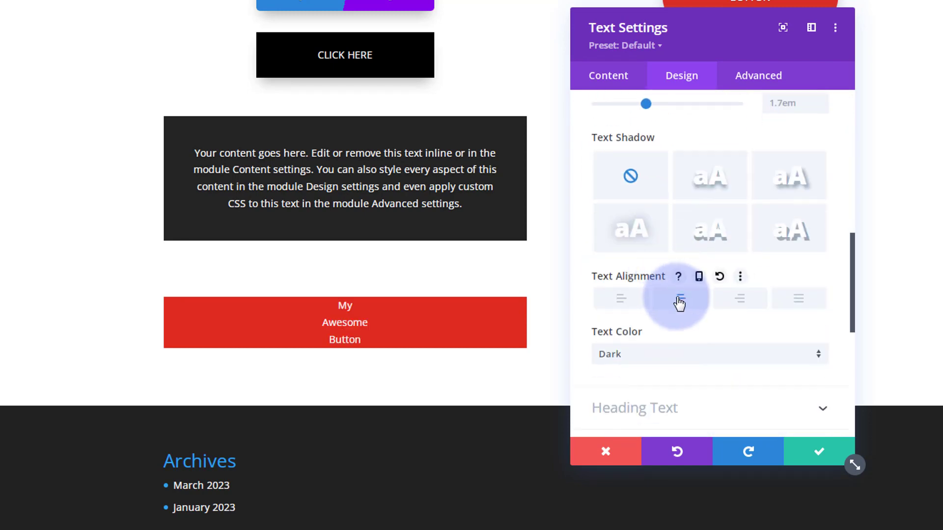
{"action": "scroll", "coordinate": [679, 307], "scroll_direction": "down", "scroll_amount": 5}
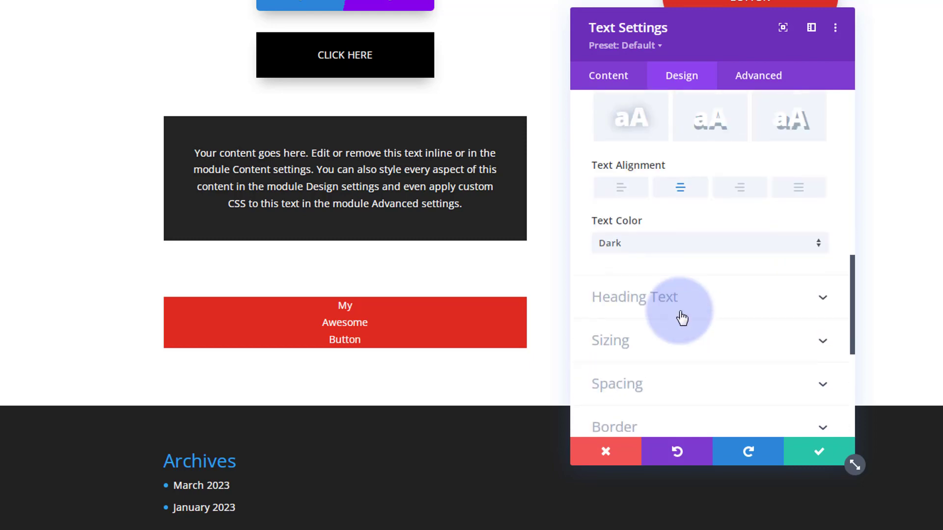
{"action": "scroll", "coordinate": [681, 316], "scroll_direction": "up", "scroll_amount": 5}
{"action": "scroll", "coordinate": [680, 317], "scroll_direction": "up", "scroll_amount": 3}
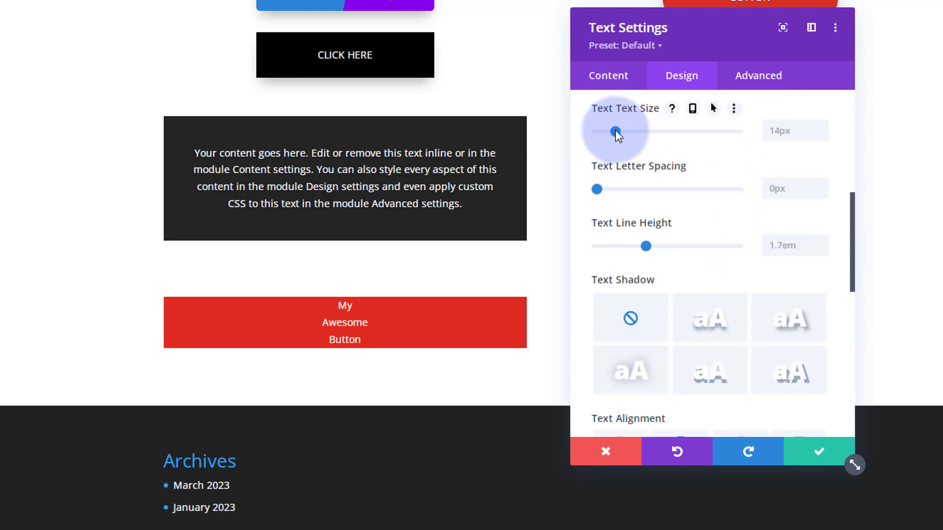
{"action": "left_click_drag", "start_coordinate": [616, 131], "coordinate": [627, 129]}
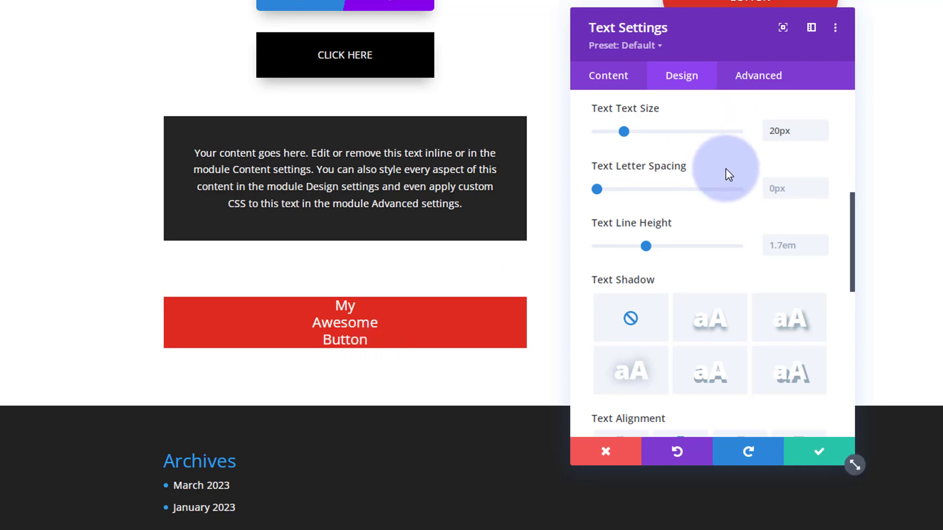
{"action": "scroll", "coordinate": [726, 174], "scroll_direction": "up", "scroll_amount": 6}
{"action": "left_click", "coordinate": [712, 151]}
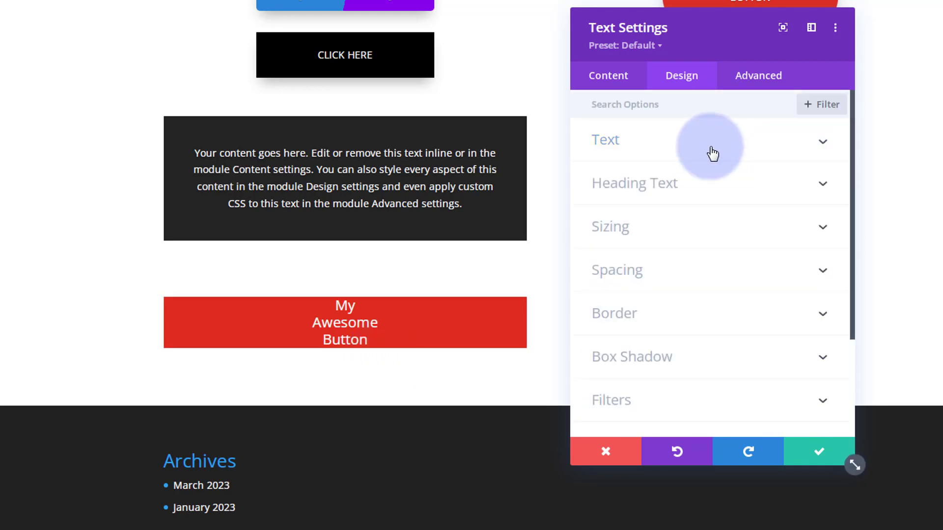
Set the module's width and height to 250px each
{"action": "left_click", "coordinate": [688, 236]}
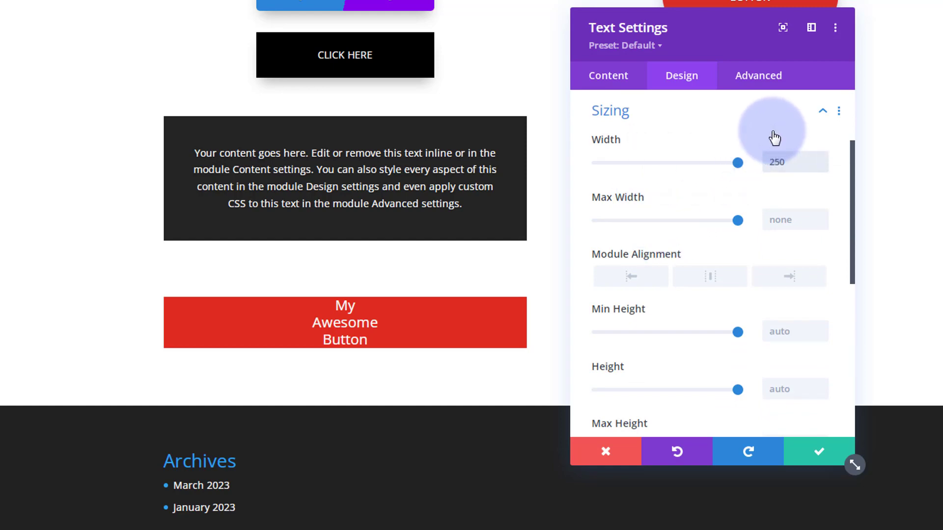
{"action": "type", "text": "%"}
{"action": "left_click_drag", "start_coordinate": [819, 161], "coordinate": [782, 164]}
{"action": "type", "text": "0px"}
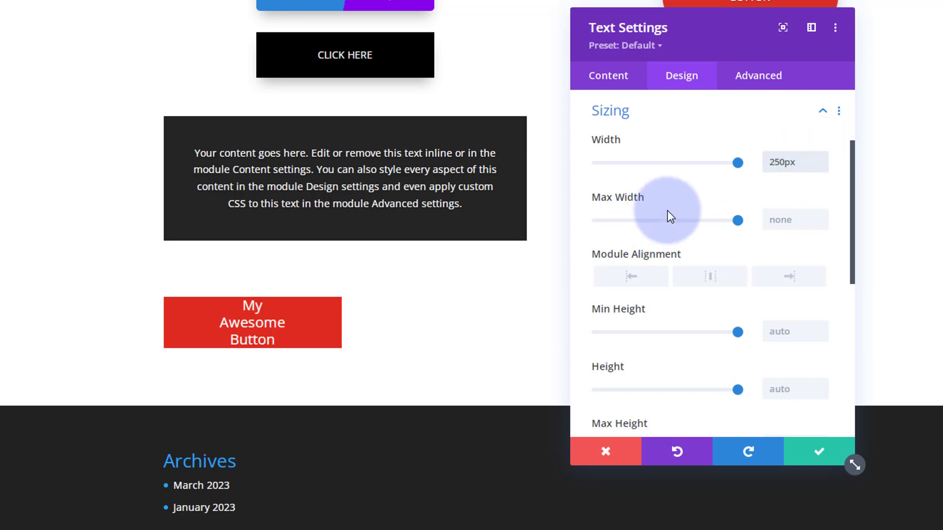
{"action": "scroll", "coordinate": [749, 317], "scroll_direction": "down", "scroll_amount": 3}
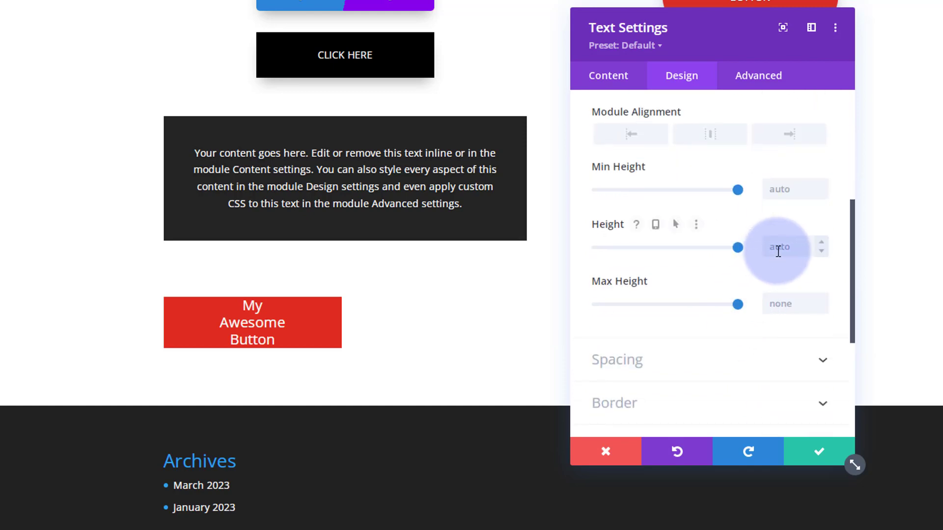
{"action": "left_click", "coordinate": [778, 248]}
{"action": "type", "text": "250px"}
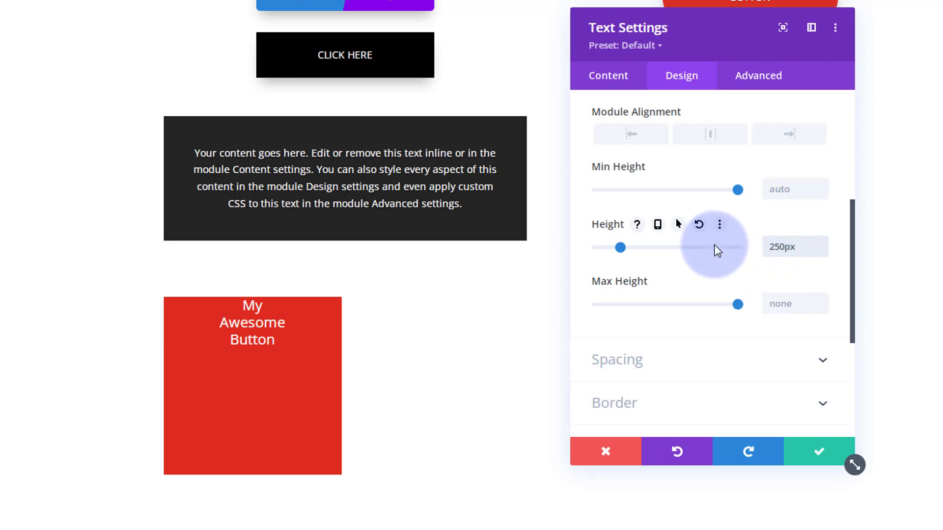
Round all four linked border corners to 50%
{"action": "scroll", "coordinate": [716, 249], "scroll_direction": "down", "scroll_amount": 3}
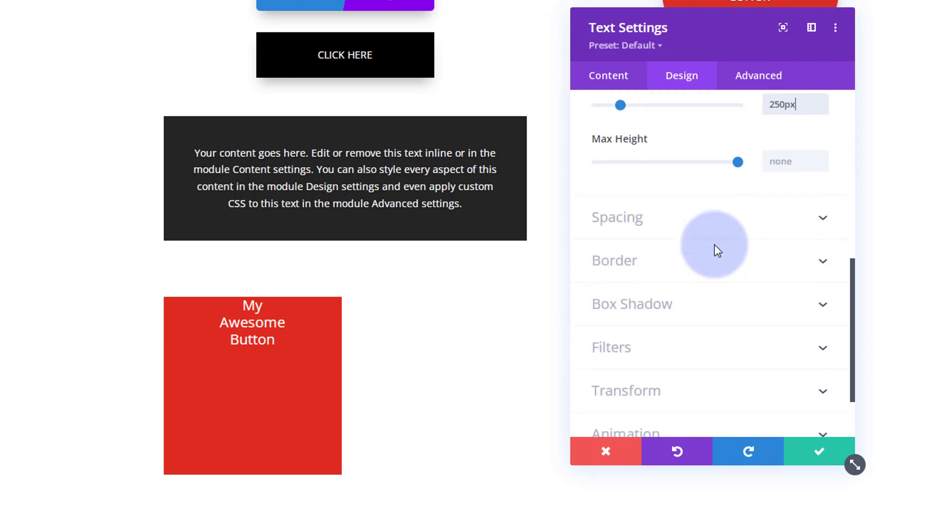
{"action": "left_click", "coordinate": [691, 271]}
{"action": "left_click", "coordinate": [622, 176]}
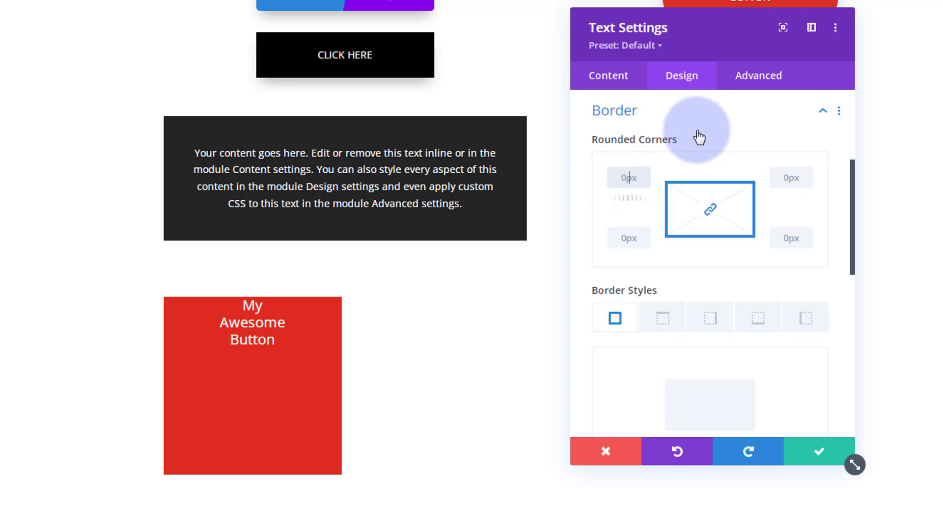
{"action": "type", "text": "50px%"}
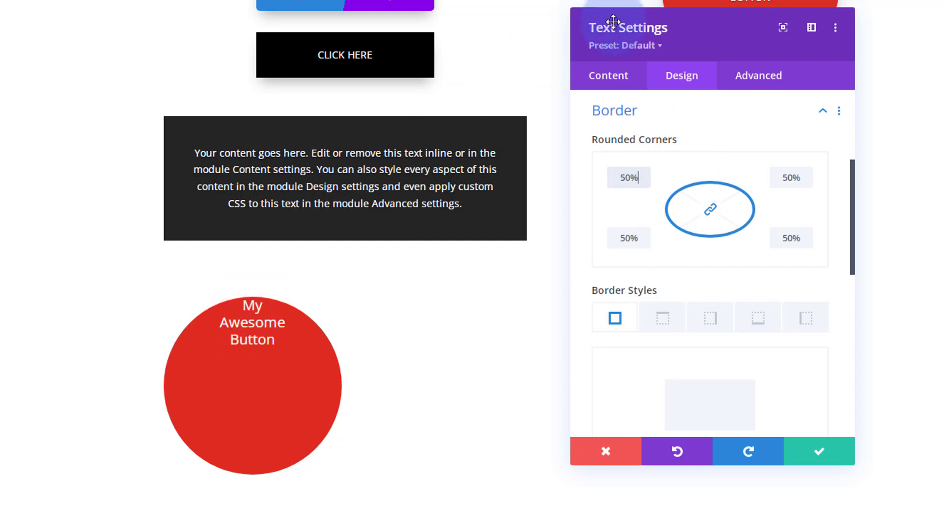
{"action": "left_click", "coordinate": [616, 81]}
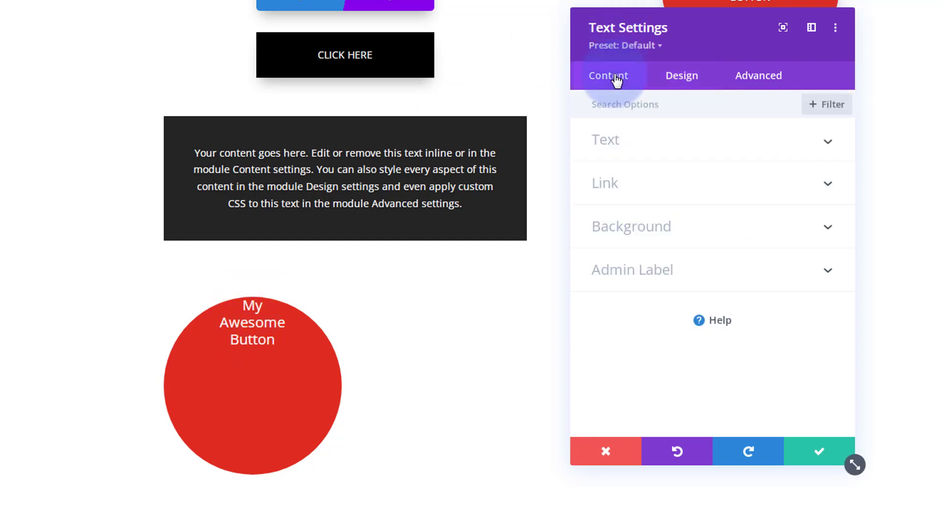
Make the word Awesome in the body text bold
{"action": "left_click", "coordinate": [642, 143]}
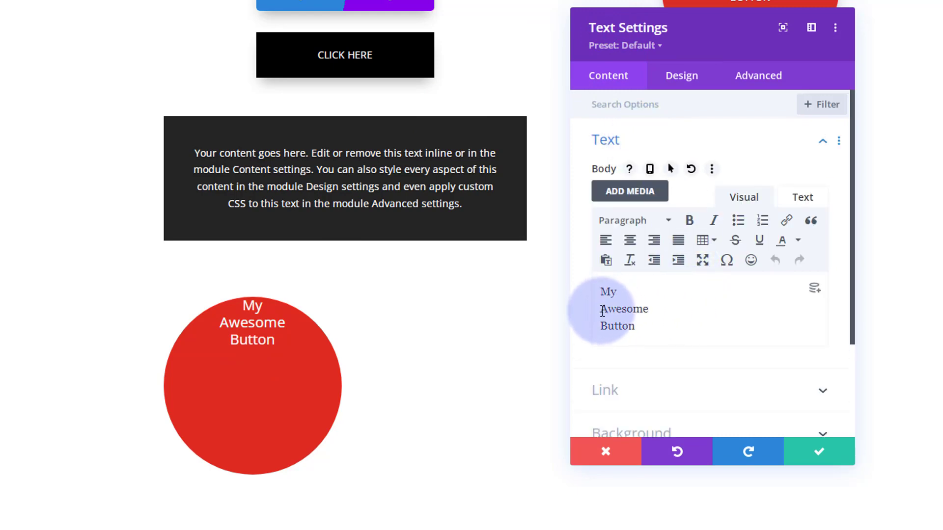
{"action": "left_click_drag", "start_coordinate": [602, 312], "coordinate": [697, 307]}
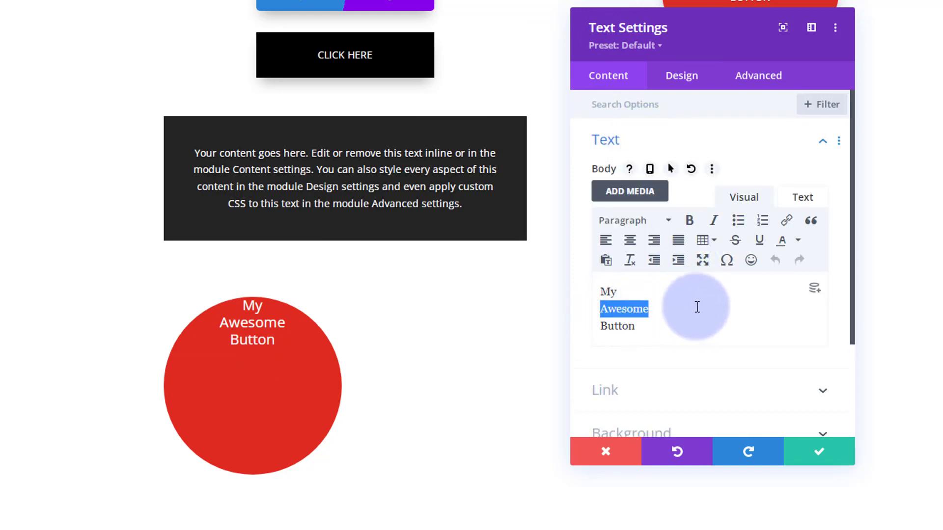
{"action": "left_click", "coordinate": [690, 222]}
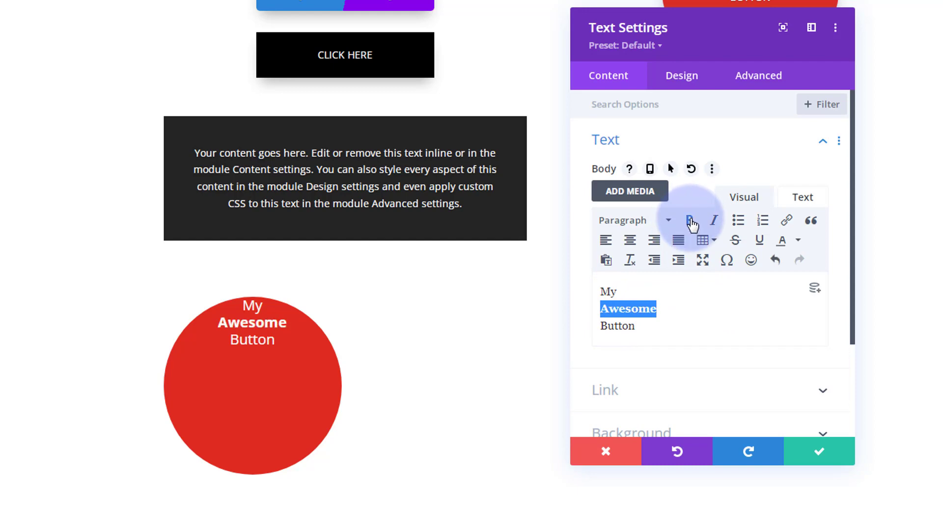
In the HTML view, add style="font-size:30px;" to the strong tag around Awesome
{"action": "left_click", "coordinate": [804, 201]}
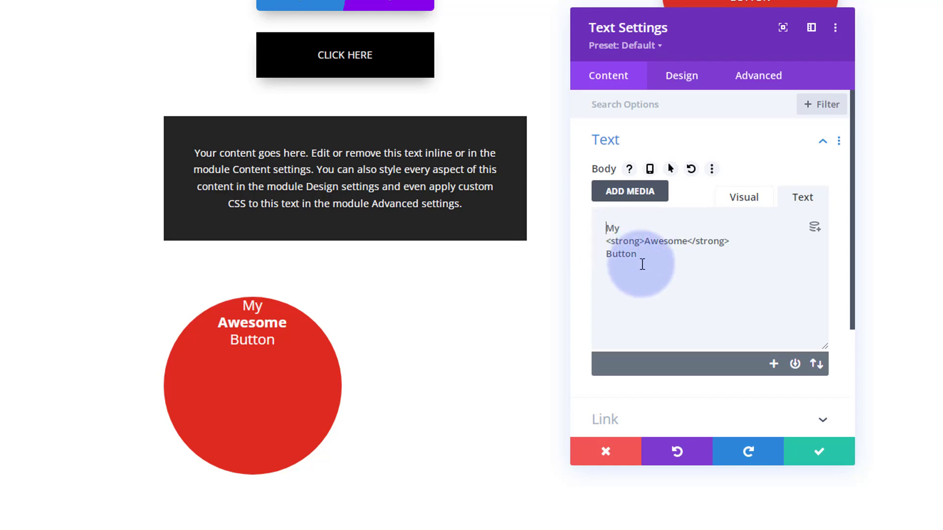
{"action": "left_click", "coordinate": [640, 241]}
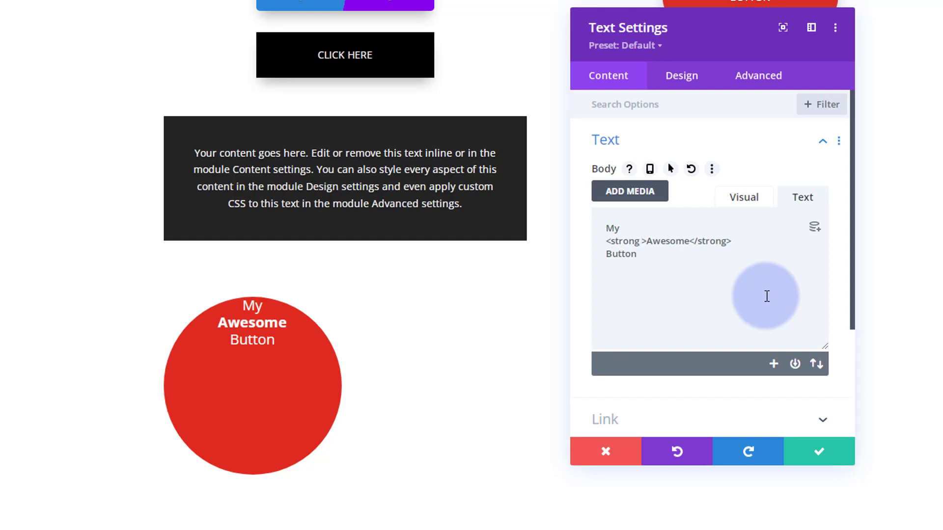
{"action": "type", "text": "style"}
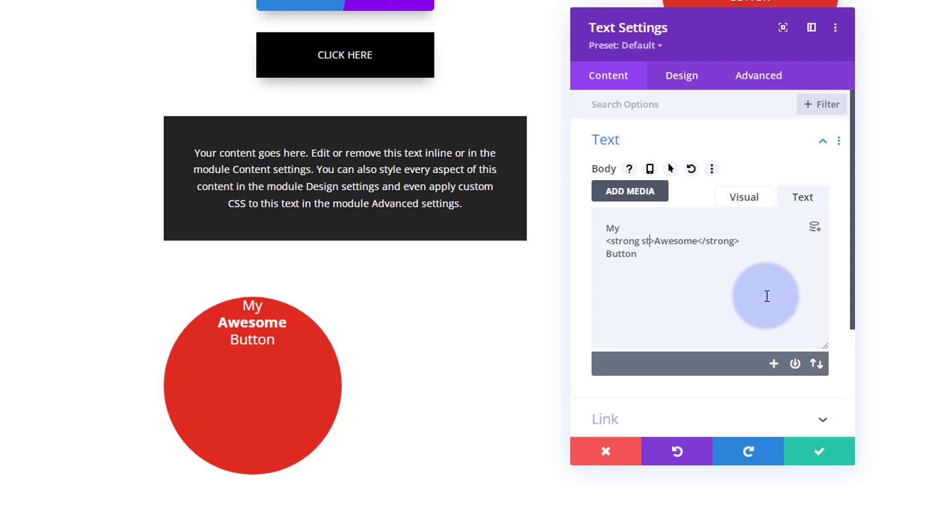
{"action": "type", "text": "="}
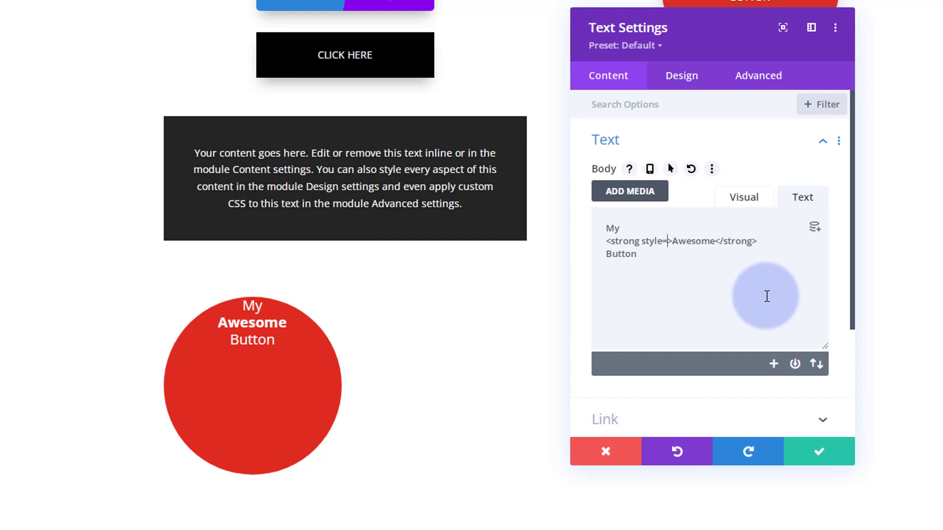
{"action": "type", "text": "\"\""}
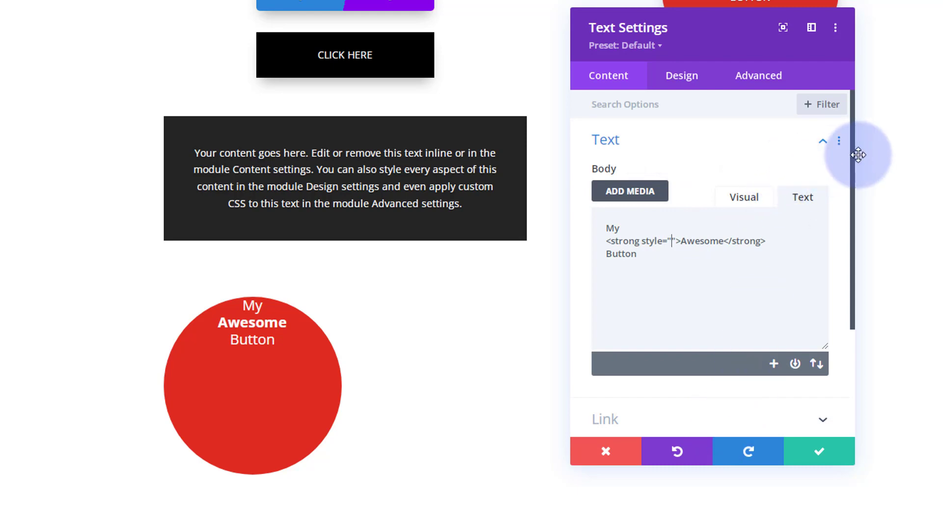
{"action": "type", "text": "font-size"}
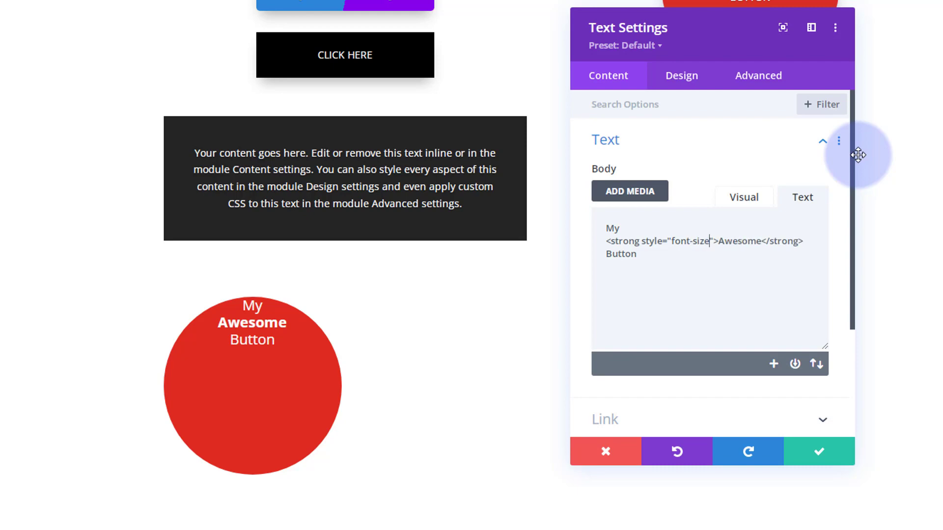
{"action": "type", "text": ":30px"}
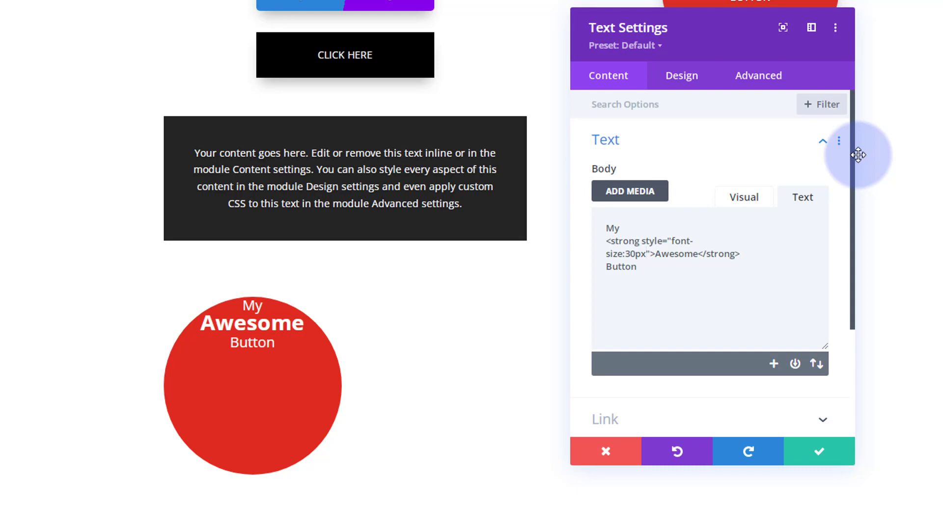
{"action": "type", "text": ";"}
{"action": "type", "text": "color"}
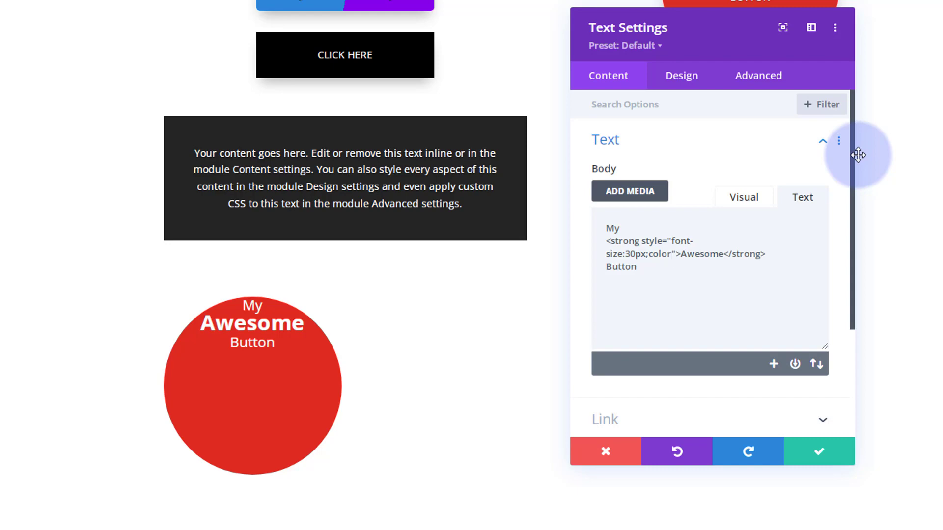
{"action": "type", "text": ":blue"}
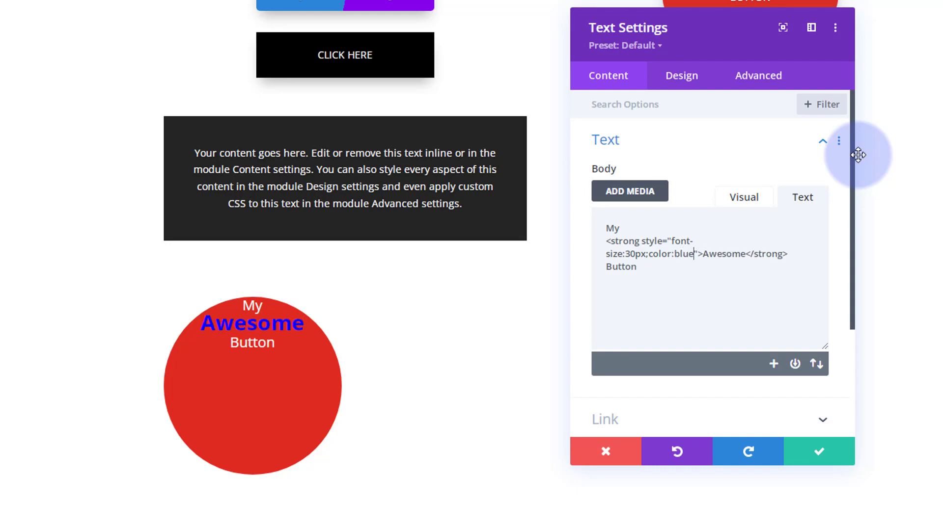
{"action": "key", "text": "BackSpace"}
{"action": "key", "text": "BackSpace"}
{"action": "key", "text": "BackSpace"}
{"action": "key", "text": "BackSpace"}
{"action": "key", "text": "BackSpace"}
{"action": "key", "text": "BackSpace"}
{"action": "key", "text": "BackSpace"}
{"action": "key", "text": "BackSpace"}
{"action": "key", "text": "BackSpace"}
{"action": "key", "text": "BackSpace"}
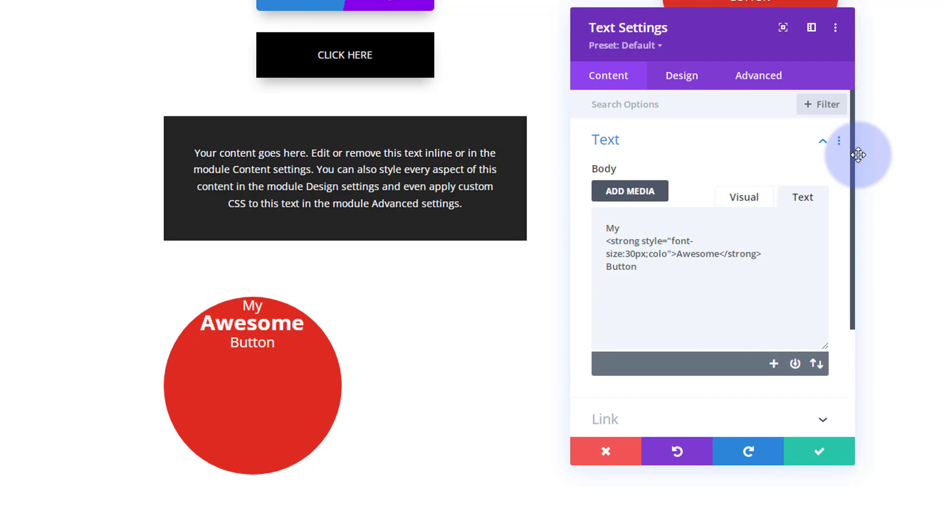
{"action": "key", "text": "BackSpace"}
{"action": "type", "text": ";"}
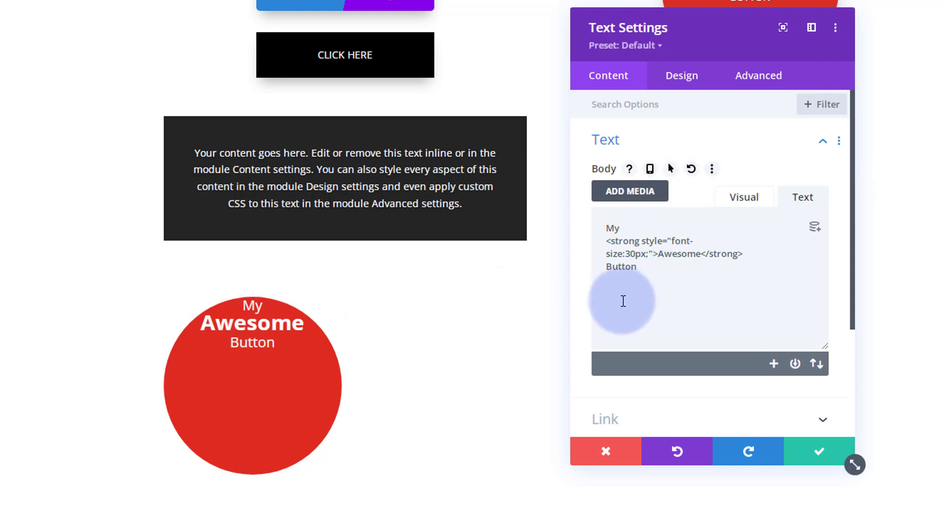
Apply the second Text Shadow preset to the button text
{"action": "left_click", "coordinate": [692, 78]}
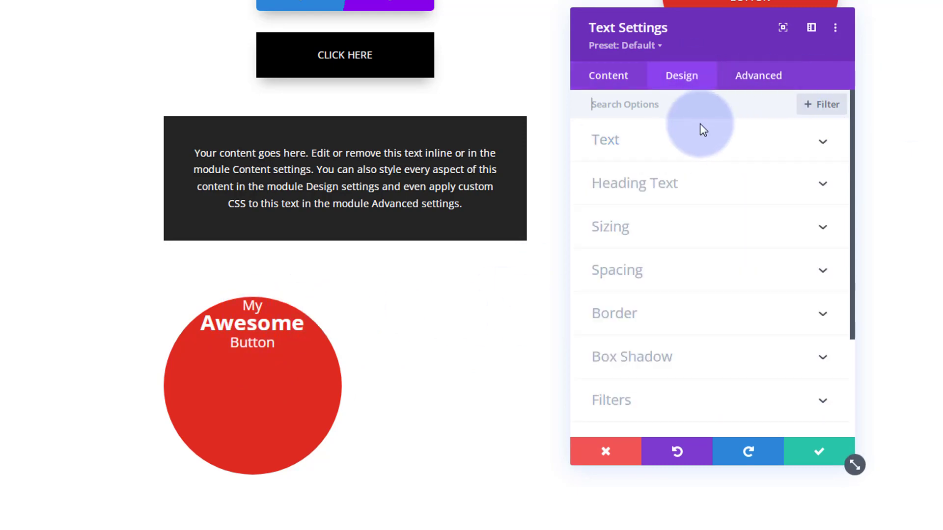
{"action": "left_click", "coordinate": [694, 147]}
{"action": "scroll", "coordinate": [752, 278], "scroll_direction": "down", "scroll_amount": 10}
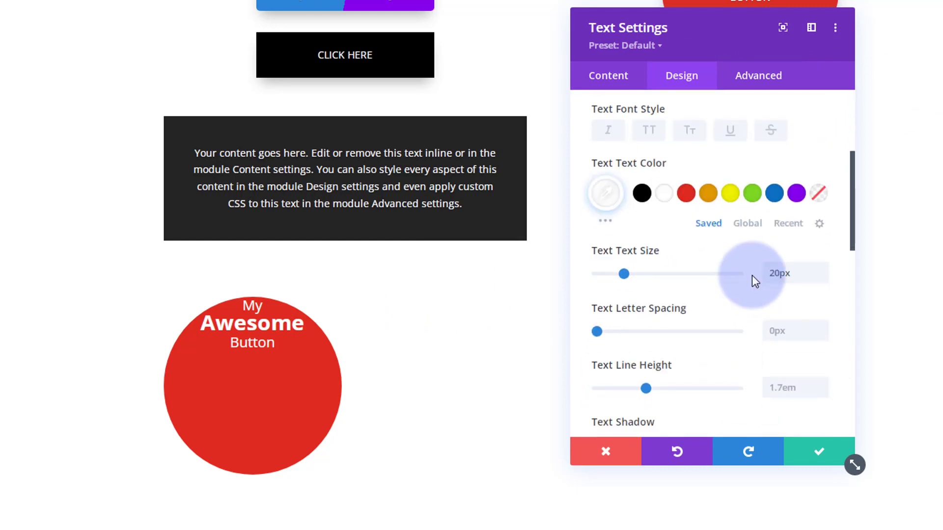
{"action": "left_click", "coordinate": [716, 185]}
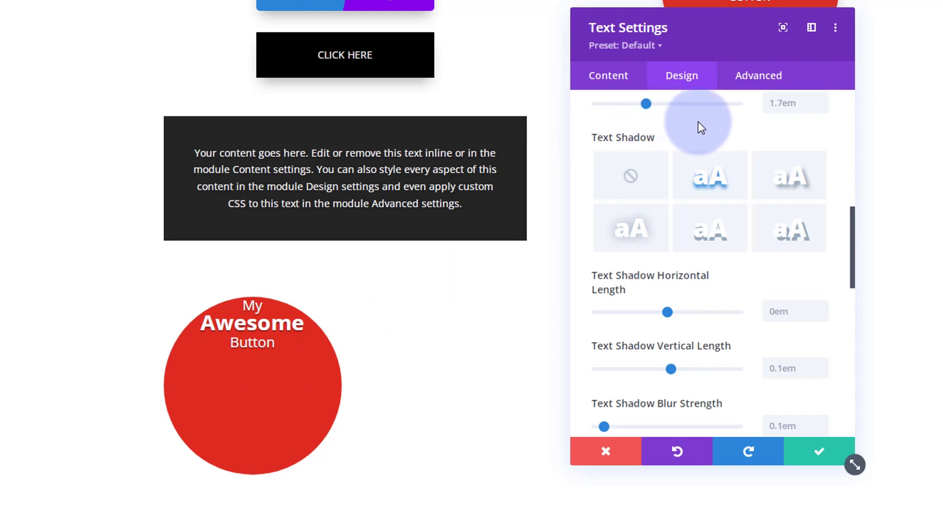
{"action": "scroll", "coordinate": [700, 128], "scroll_direction": "up", "scroll_amount": 9}
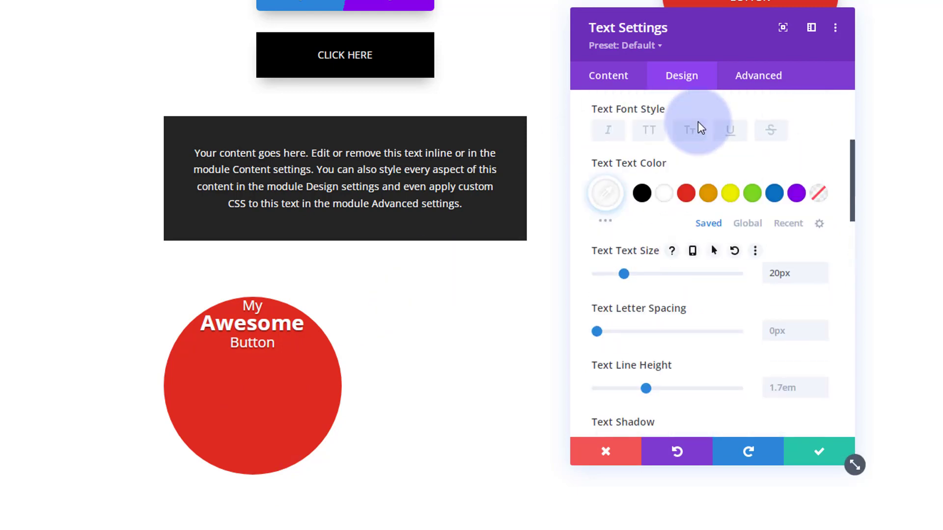
{"action": "scroll", "coordinate": [700, 128], "scroll_direction": "up", "scroll_amount": 3}
{"action": "left_click", "coordinate": [697, 131]}
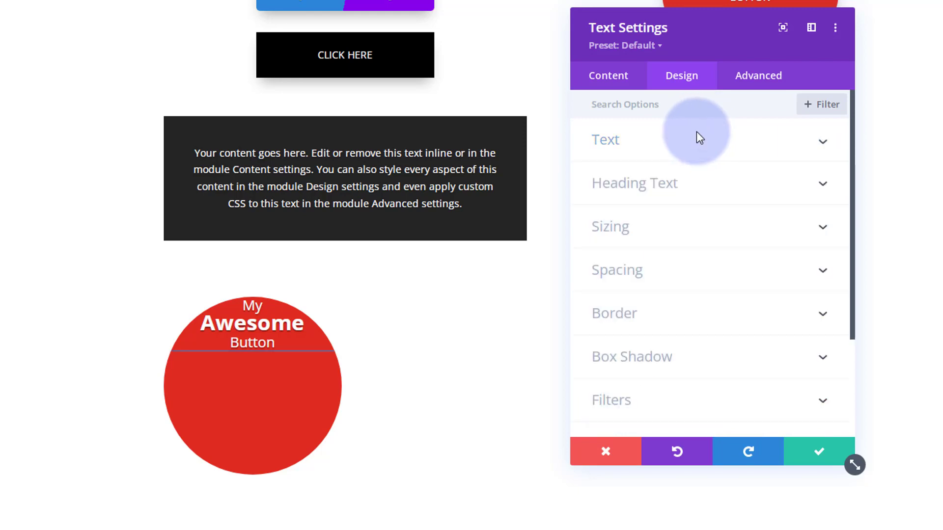
Set the module's top padding to 79px
{"action": "left_click", "coordinate": [684, 268]}
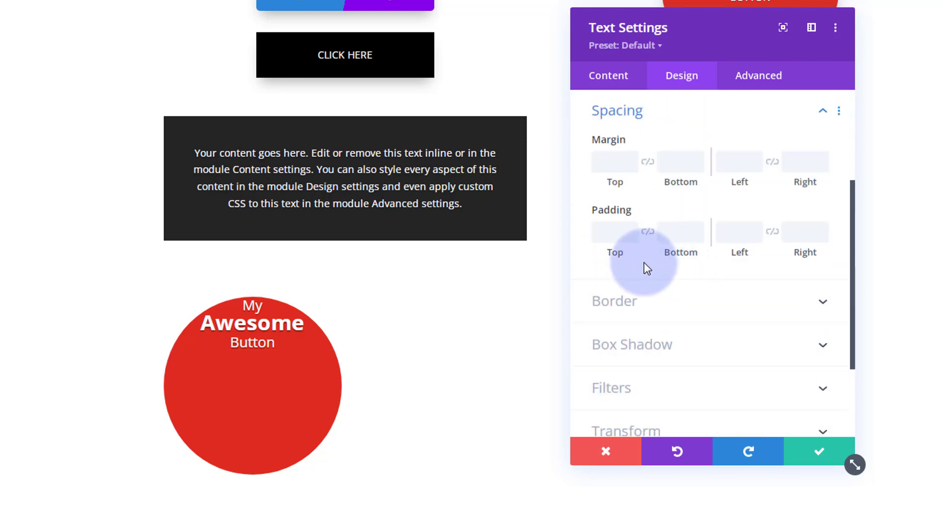
{"action": "left_click", "coordinate": [606, 229]}
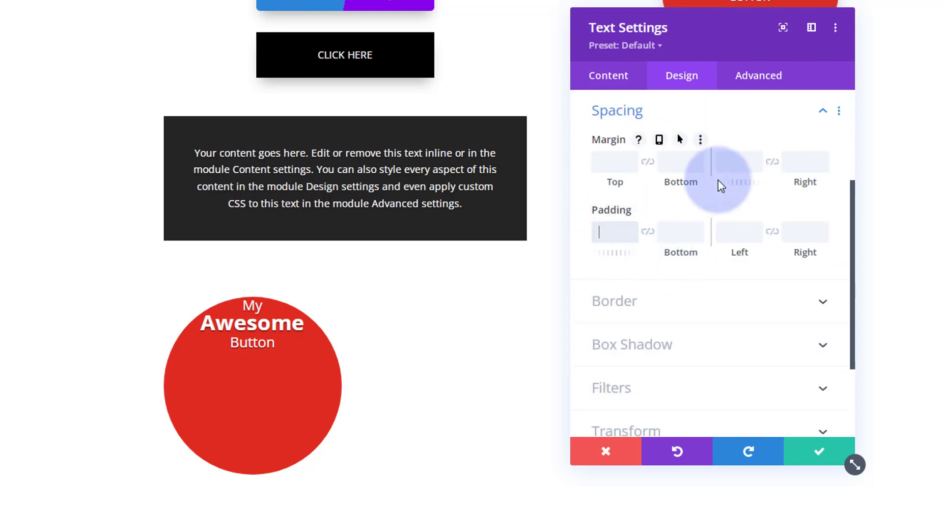
{"action": "type", "text": "75px"}
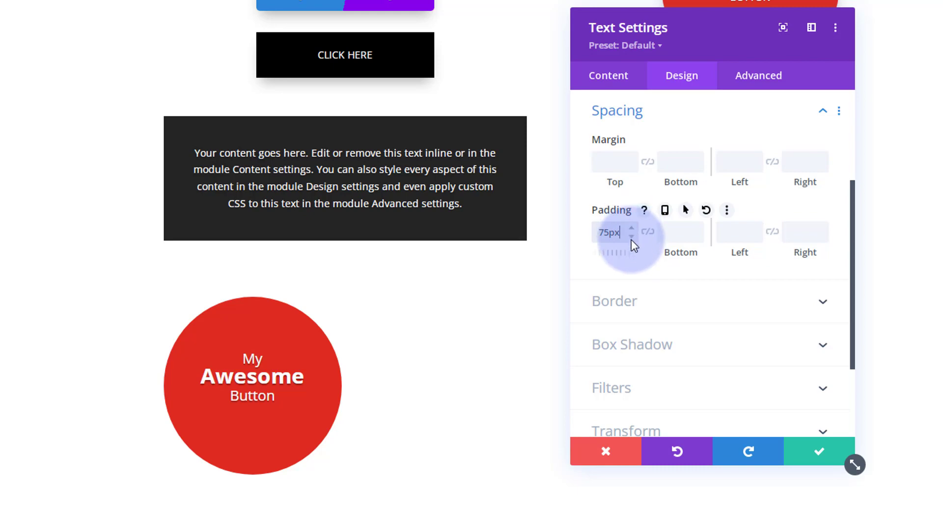
{"action": "key", "text": "Up"}
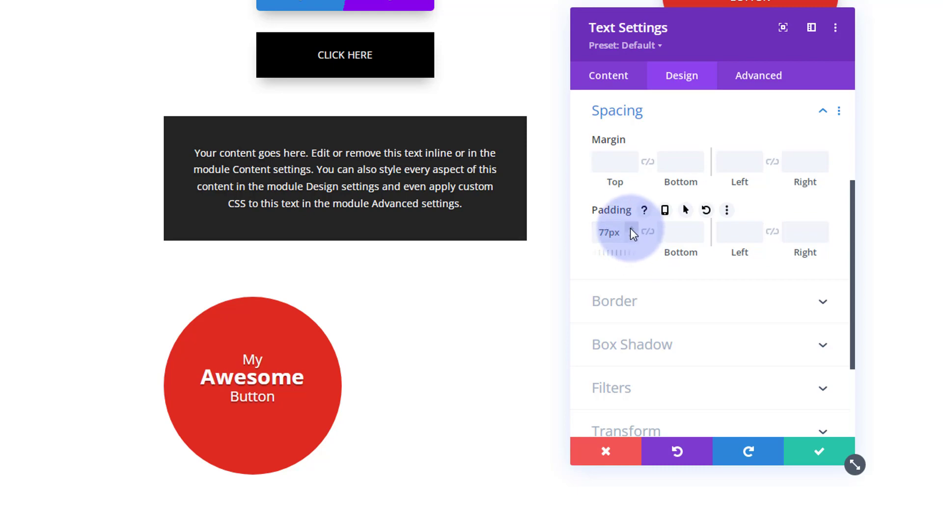
{"action": "key", "text": "Up"}
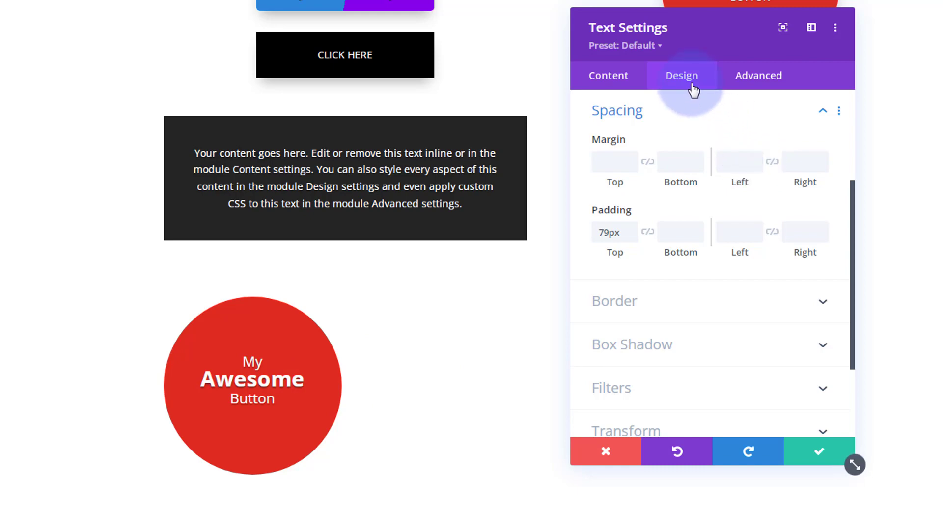
In Transform > Rotate, clear the normal-state rotation back to 0deg
{"action": "left_click", "coordinate": [689, 118]}
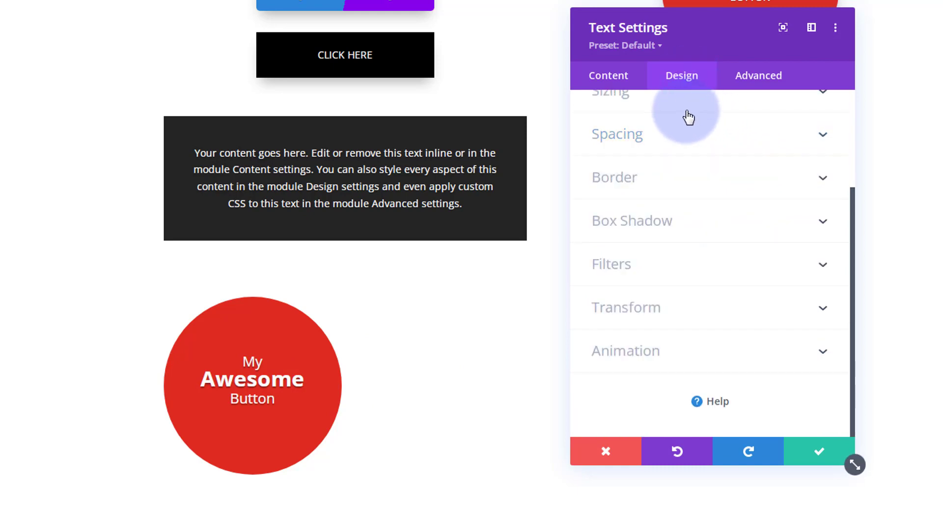
{"action": "left_click", "coordinate": [688, 310]}
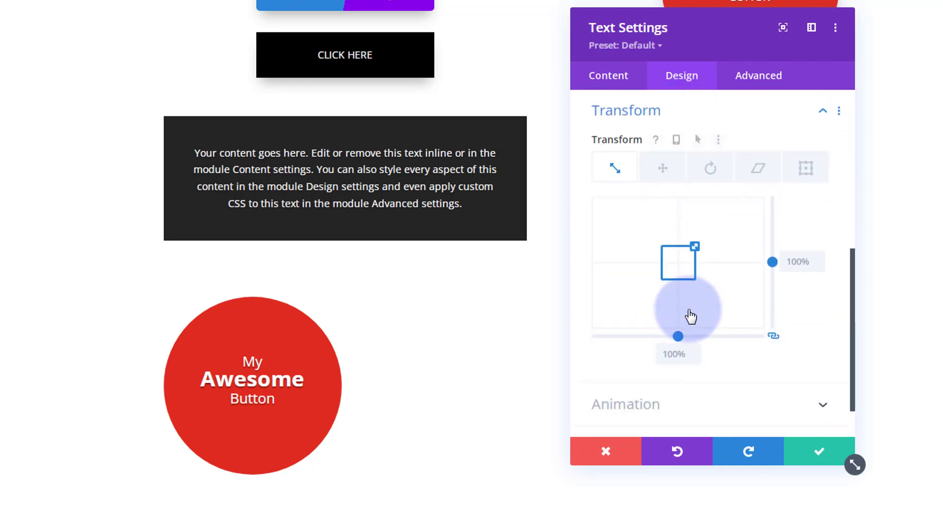
{"action": "left_click", "coordinate": [710, 170]}
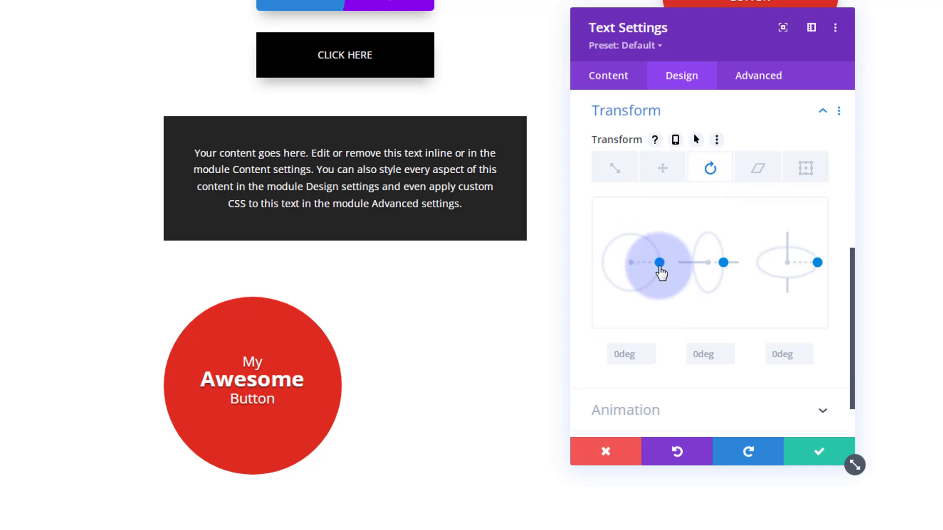
{"action": "mouse_move", "coordinate": [661, 273]}
{"action": "left_mouse_down"}
{"action": "mouse_move", "coordinate": [641, 291]}
{"action": "mouse_move", "coordinate": [604, 288]}
{"action": "mouse_move", "coordinate": [610, 252]}
{"action": "mouse_move", "coordinate": [648, 240]}
{"action": "mouse_move", "coordinate": [666, 263]}
{"action": "left_mouse_up"}
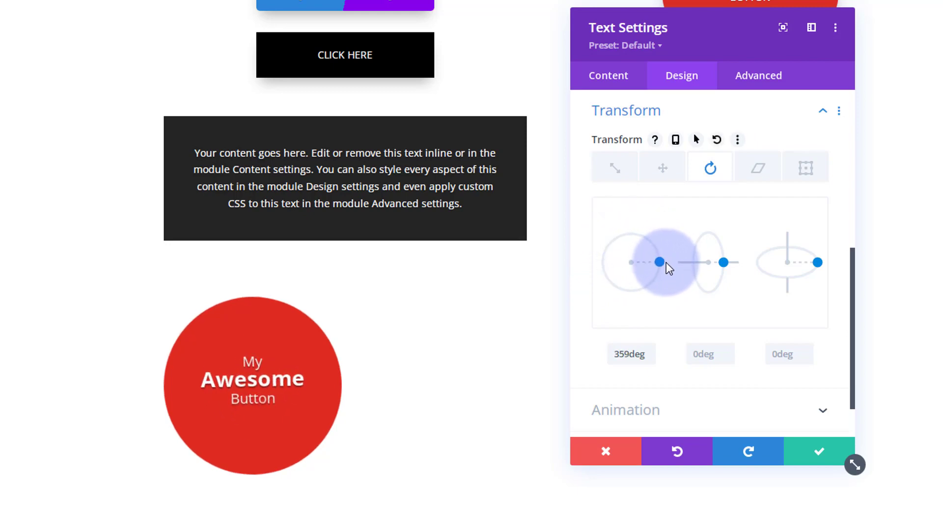
{"action": "left_click", "coordinate": [649, 359]}
{"action": "left_click", "coordinate": [649, 349]}
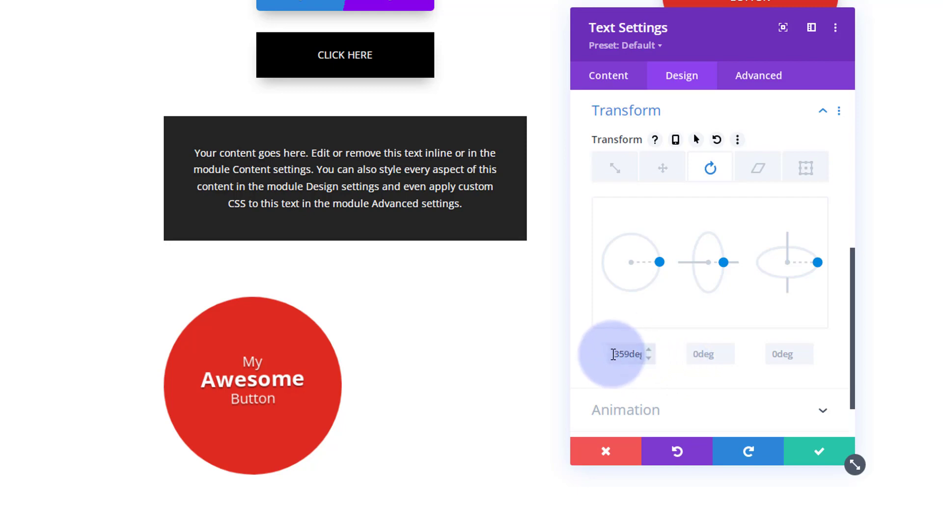
{"action": "left_click_drag", "start_coordinate": [614, 355], "coordinate": [665, 352]}
{"action": "key", "text": "ctrl+c"}
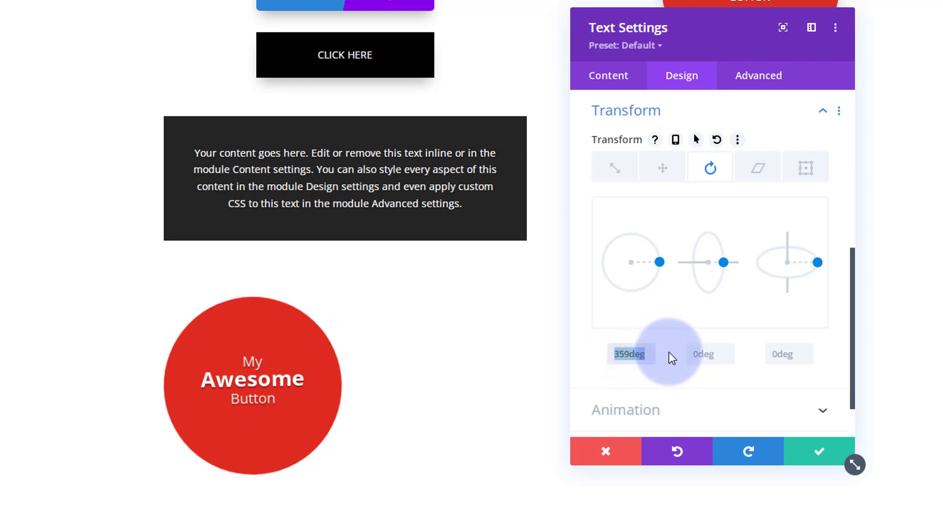
{"action": "key", "text": "BackSpace"}
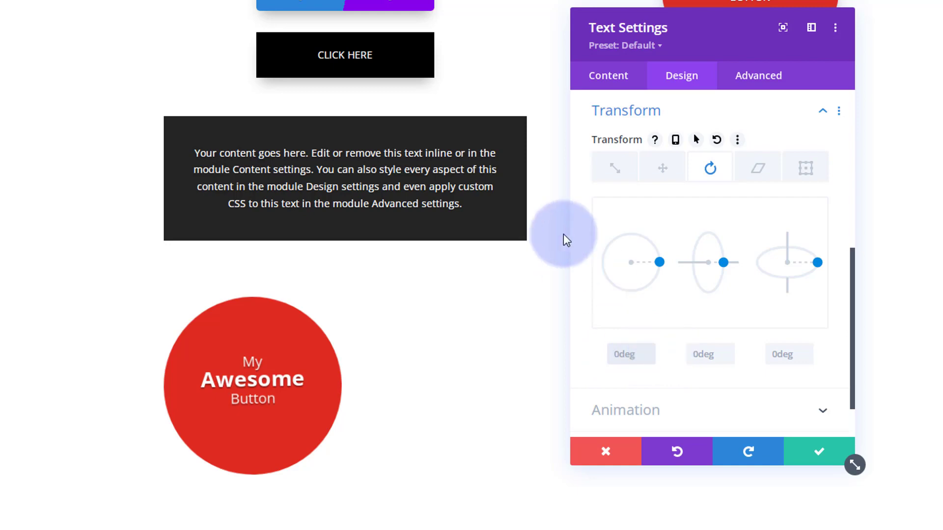
Enable hover transforms and set the hover rotation to 359deg
{"action": "left_click", "coordinate": [697, 140]}
{"action": "left_click", "coordinate": [781, 172]}
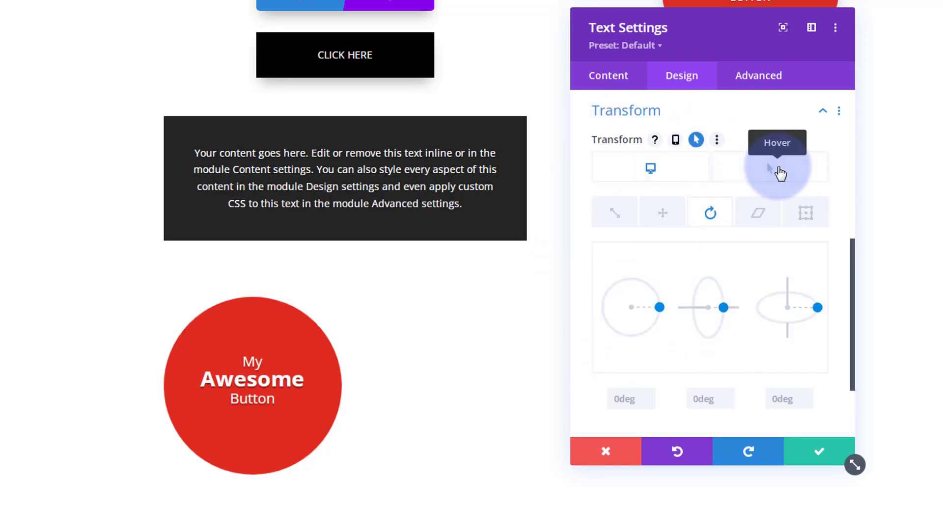
{"action": "left_click", "coordinate": [781, 173]}
{"action": "left_click", "coordinate": [620, 401]}
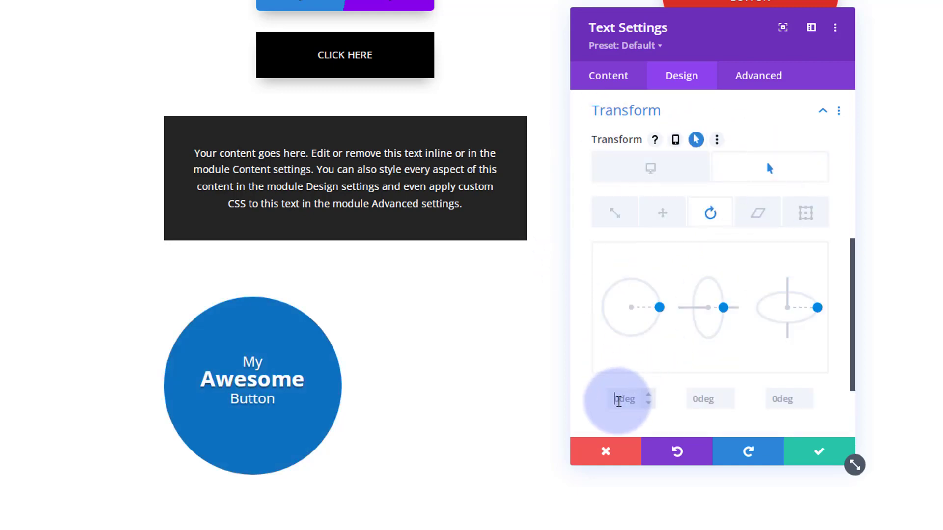
{"action": "key", "text": "ctrl+v"}
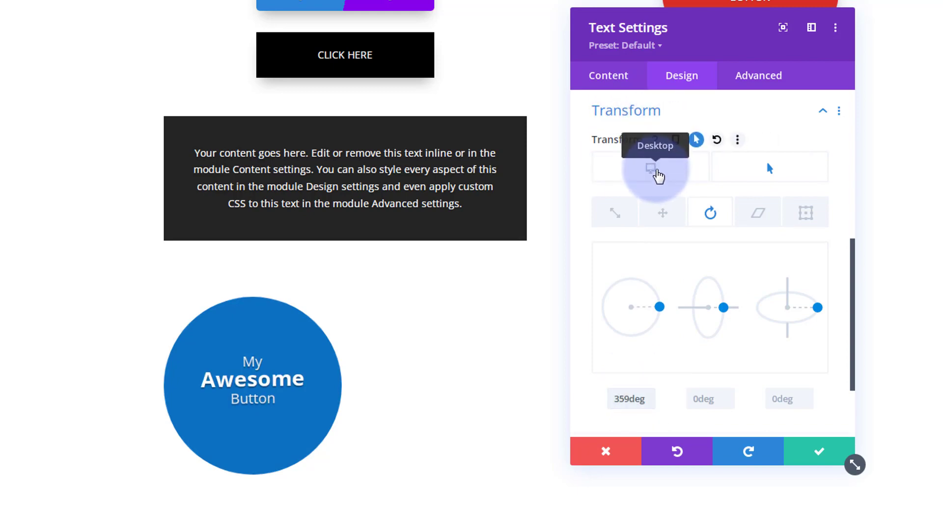
{"action": "left_click", "coordinate": [656, 175]}
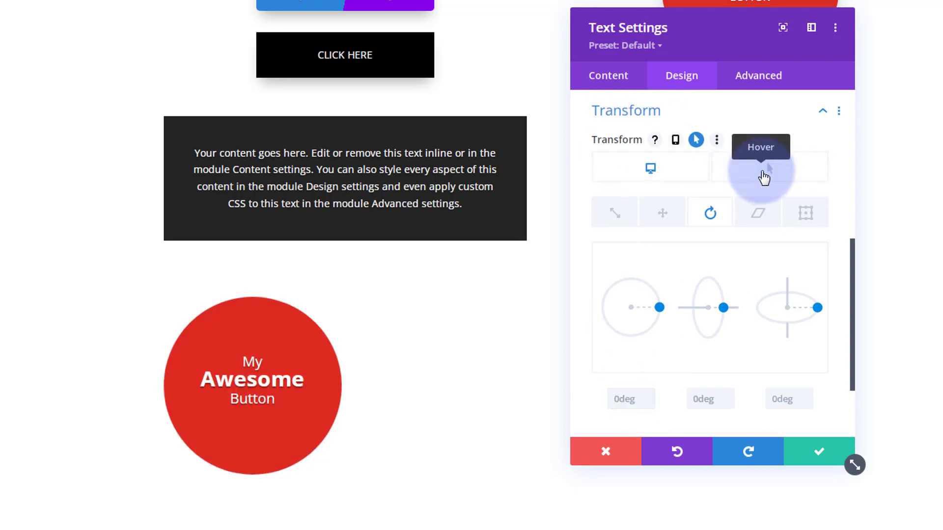
{"action": "left_click", "coordinate": [763, 173]}
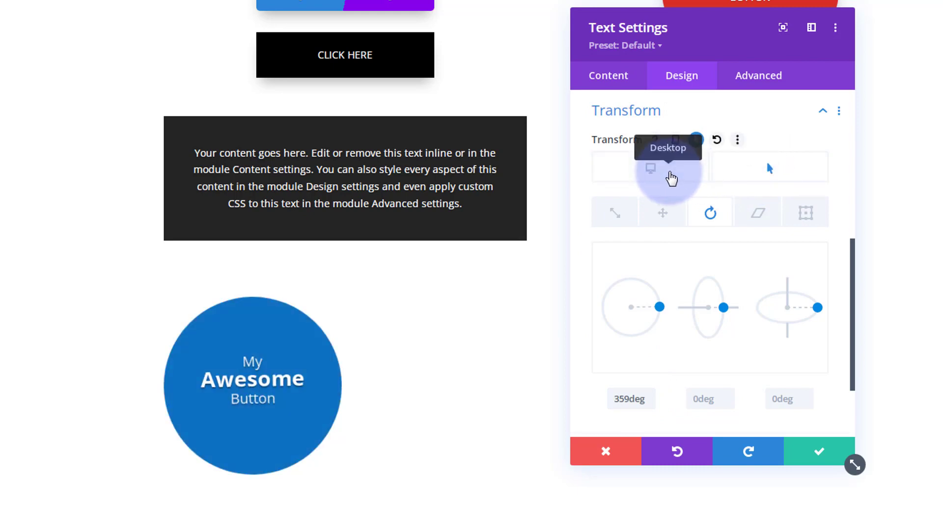
{"action": "left_click", "coordinate": [672, 177]}
{"action": "left_click", "coordinate": [759, 83]}
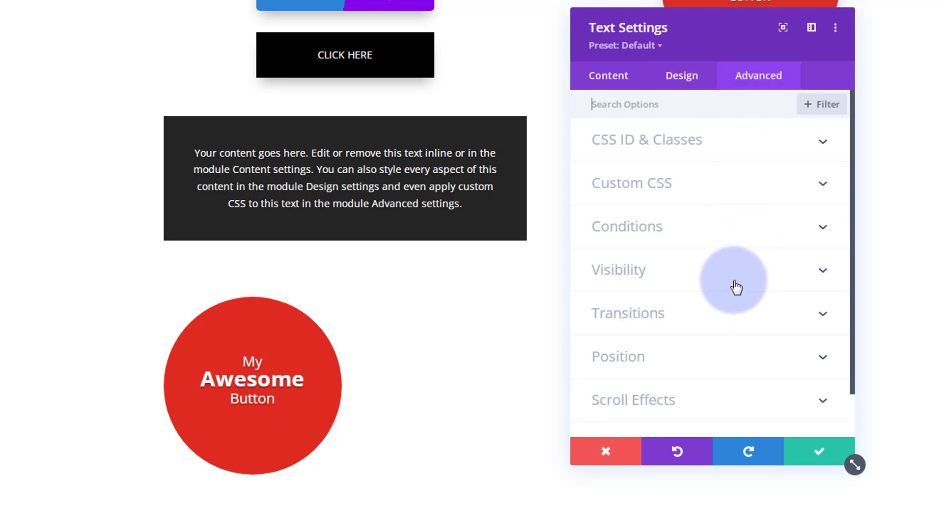
Set the transition duration to 750ms with an Ease-In-Out speed curve
{"action": "left_click", "coordinate": [726, 314]}
{"action": "double_click", "coordinate": [776, 161]}
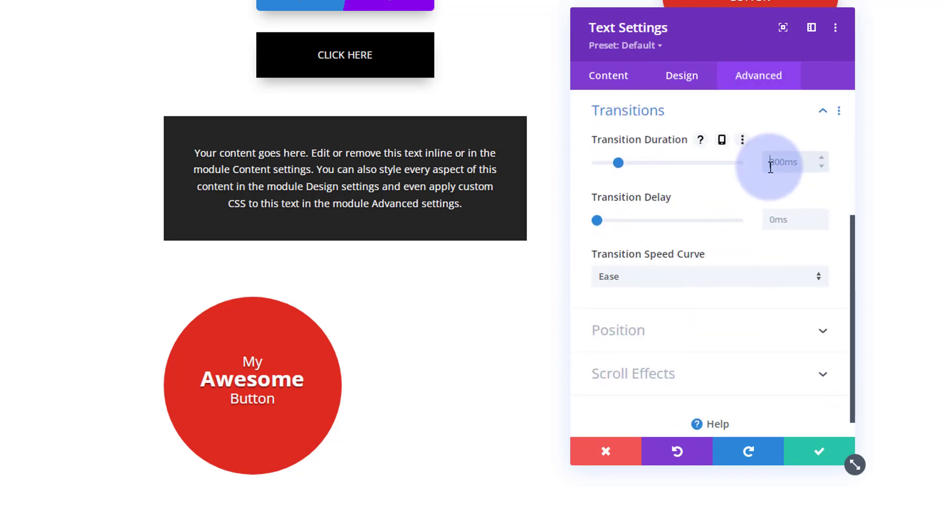
{"action": "type", "text": "750ms"}
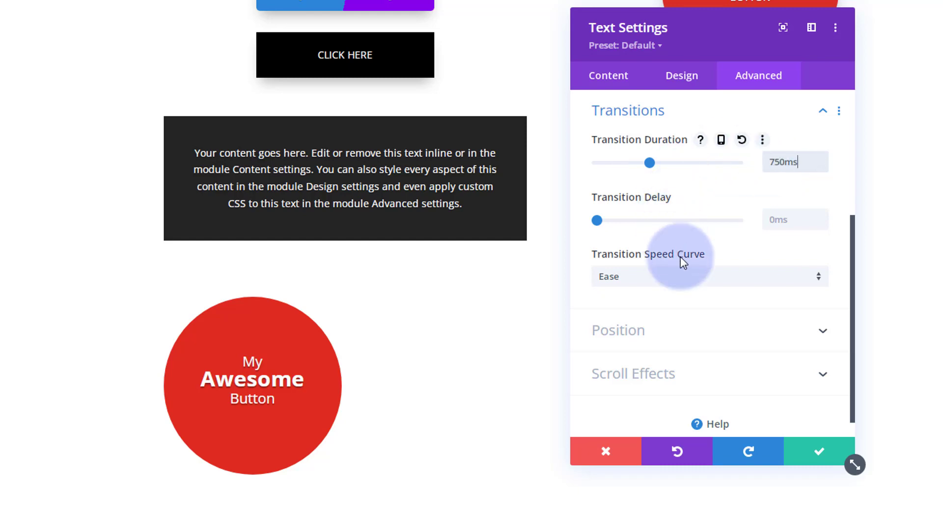
{"action": "left_click", "coordinate": [687, 285]}
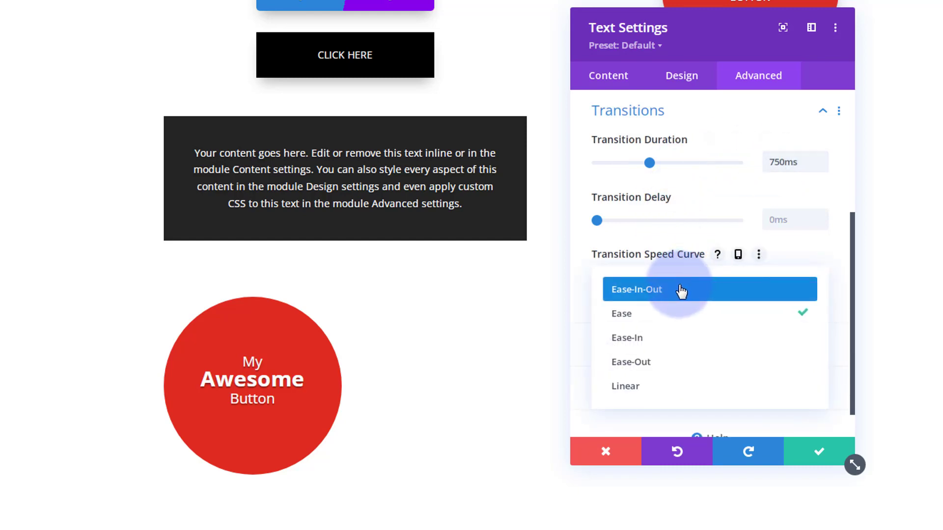
{"action": "left_click", "coordinate": [681, 290]}
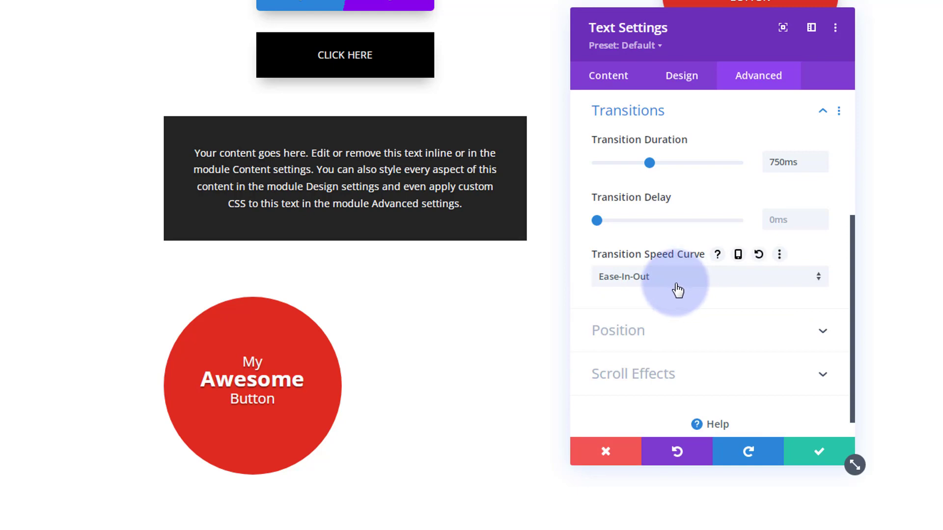
Add a Box Shadow preset to the red circle and save the module settings
{"action": "left_click", "coordinate": [684, 82]}
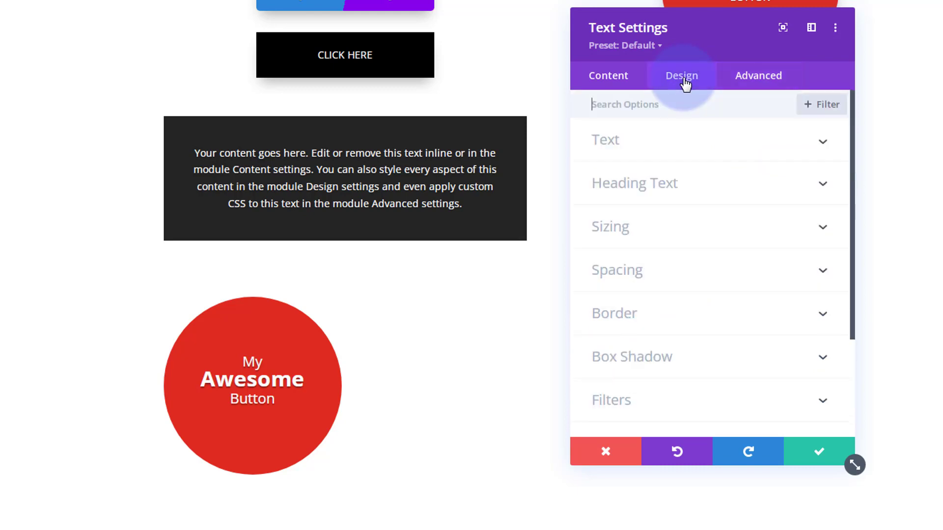
{"action": "left_click", "coordinate": [716, 350]}
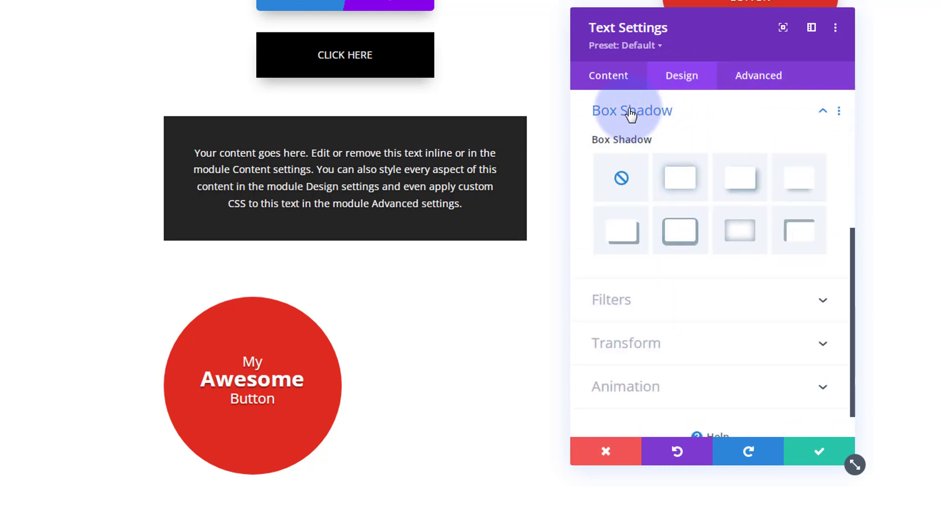
{"action": "left_click", "coordinate": [799, 184]}
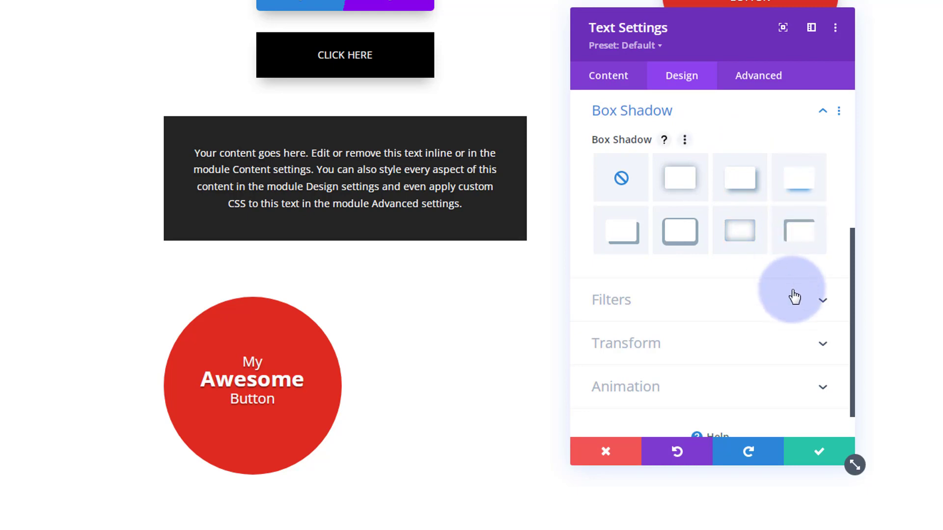
{"action": "left_click", "coordinate": [821, 451]}
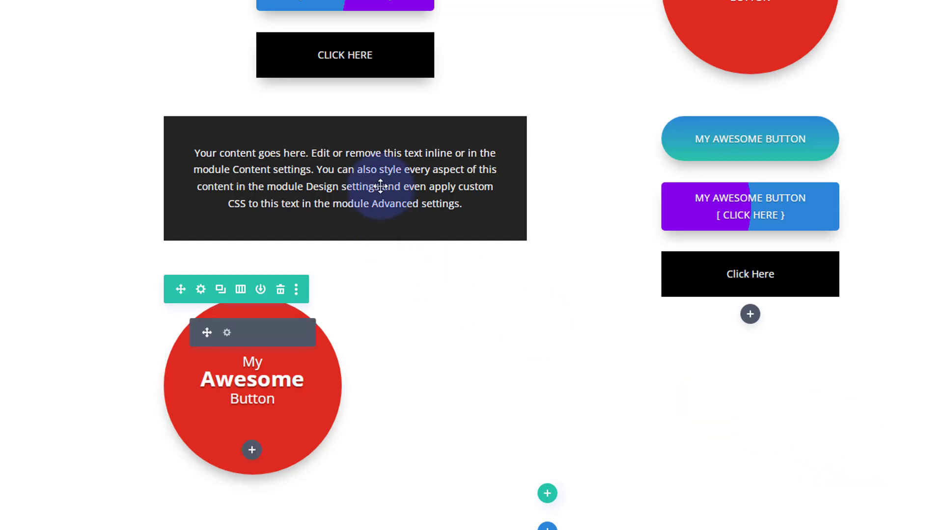
Insert a two-column row below the circle and add a Text module to it
{"action": "mouse_move", "coordinate": [381, 187]}
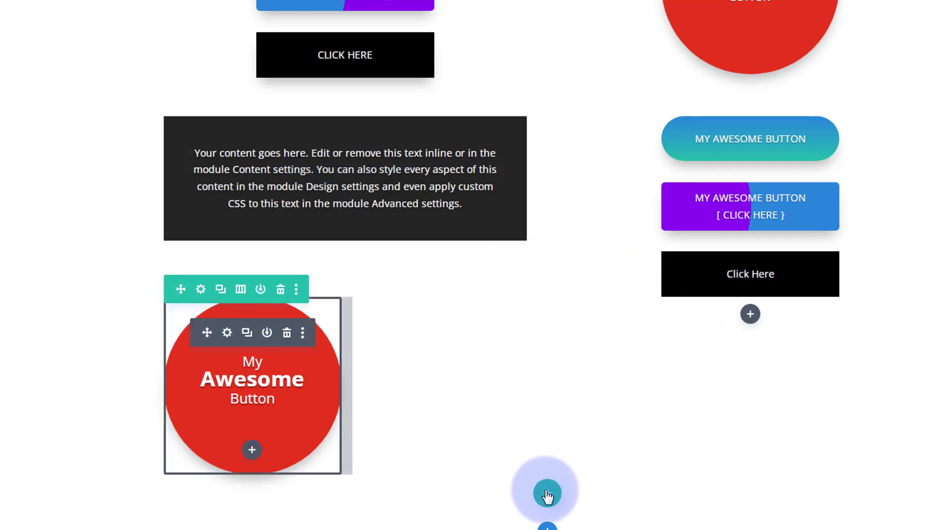
{"action": "left_click", "coordinate": [547, 495]}
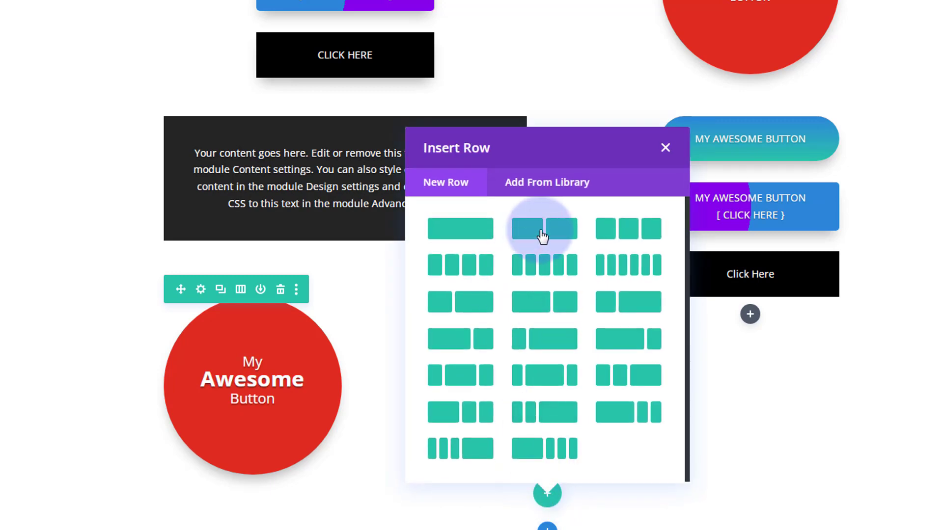
{"action": "left_click", "coordinate": [543, 234]}
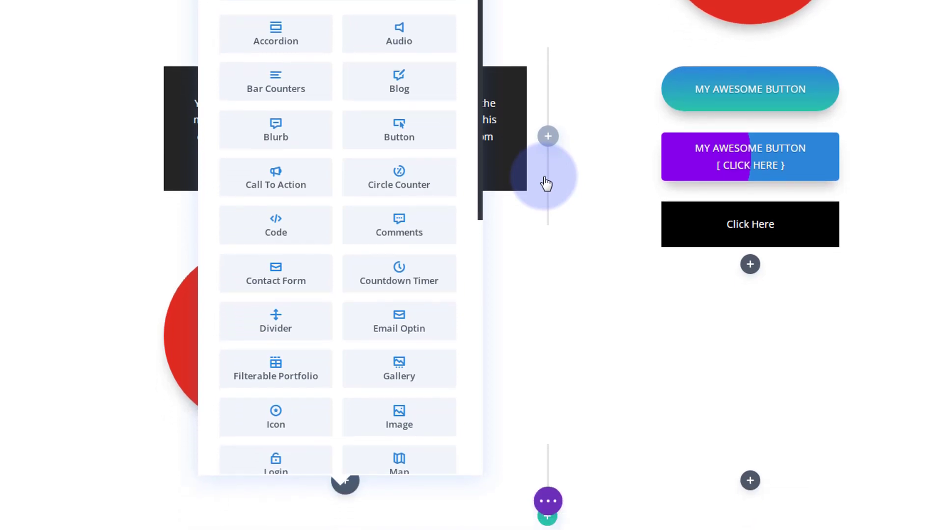
{"action": "scroll", "coordinate": [319, 422], "scroll_direction": "down", "scroll_amount": 6}
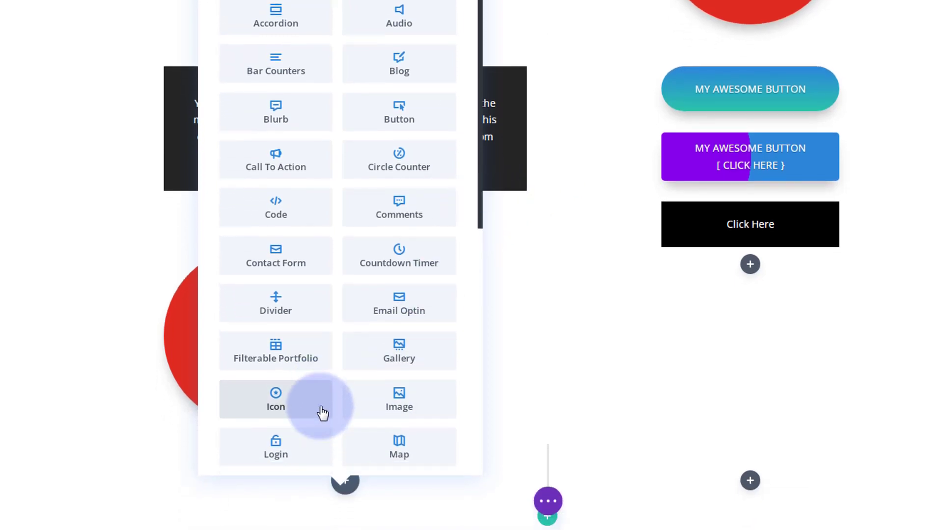
{"action": "scroll", "coordinate": [323, 413], "scroll_direction": "down", "scroll_amount": 5}
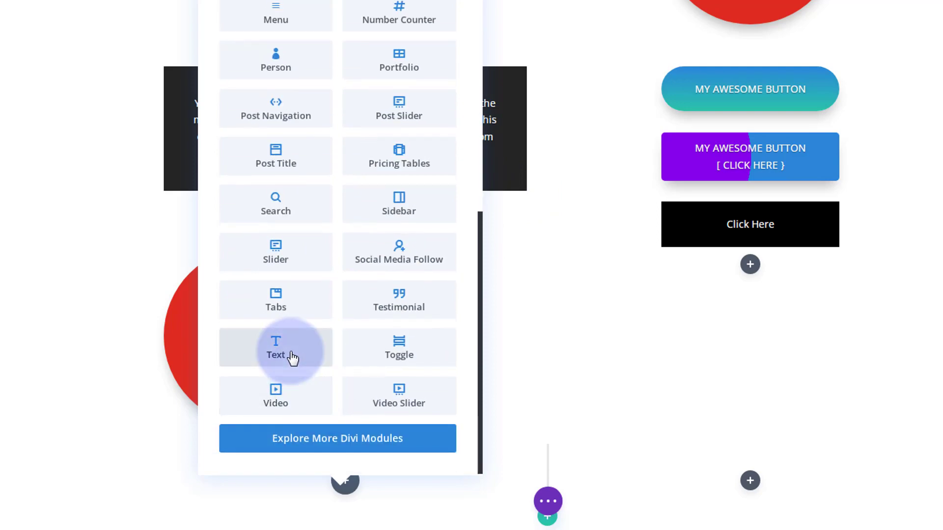
{"action": "left_click", "coordinate": [292, 359]}
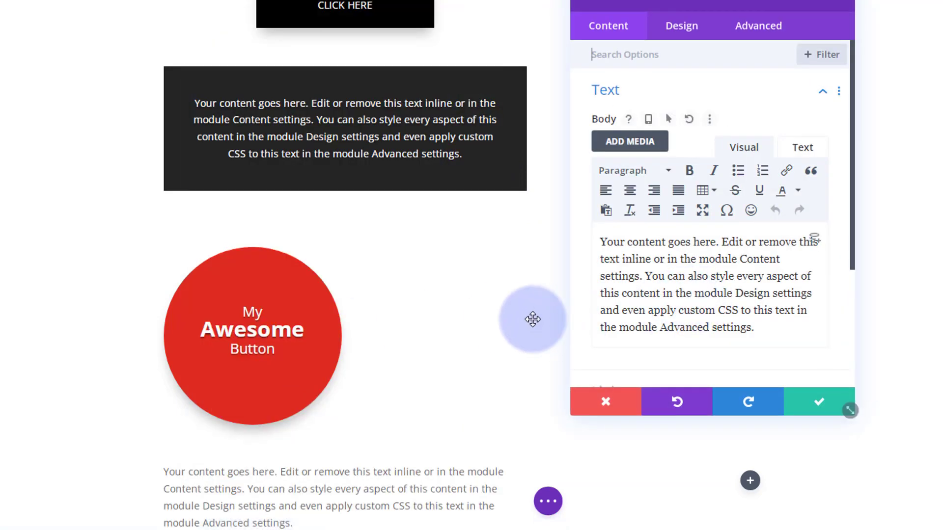
Set the Text module's Module Link URL to #
{"action": "scroll", "coordinate": [518, 305], "scroll_direction": "down", "scroll_amount": 5}
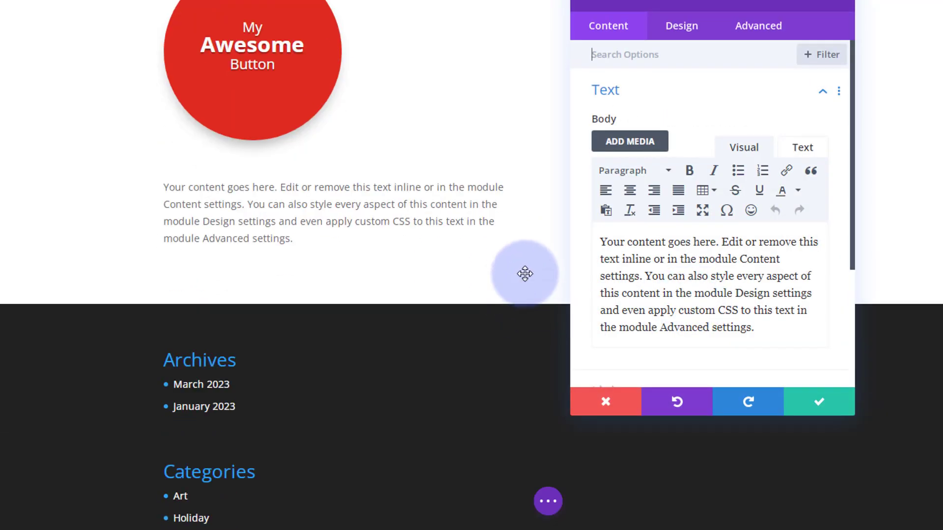
{"action": "scroll", "coordinate": [524, 280], "scroll_direction": "up", "scroll_amount": 2}
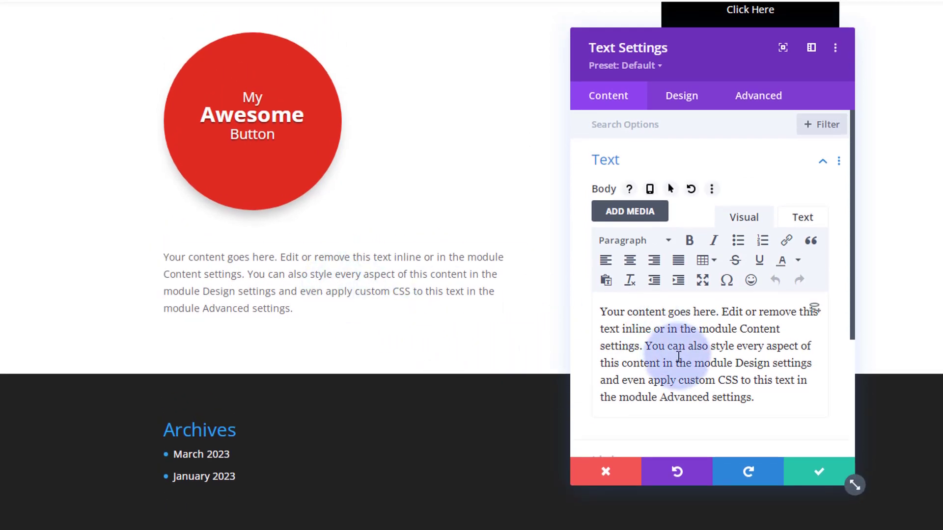
{"action": "scroll", "coordinate": [673, 339], "scroll_direction": "down", "scroll_amount": 3}
{"action": "left_click", "coordinate": [663, 329]}
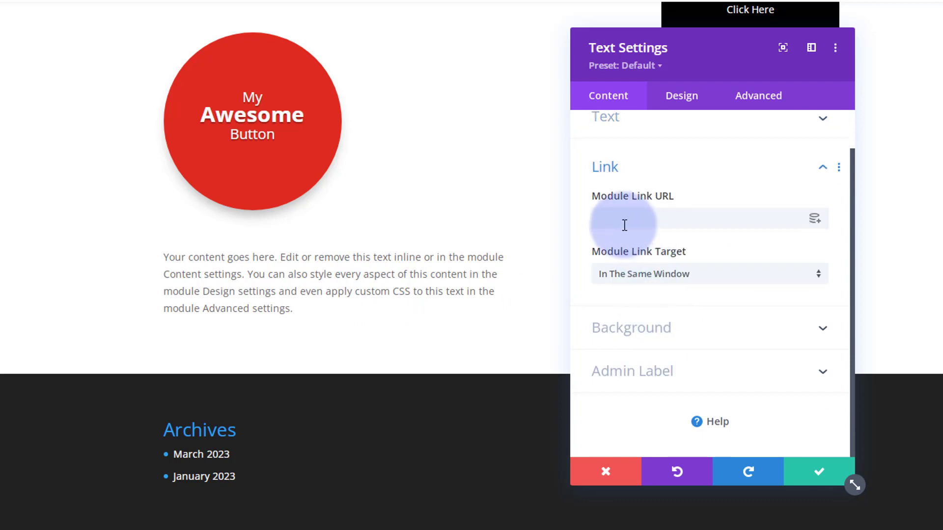
{"action": "type", "text": "#"}
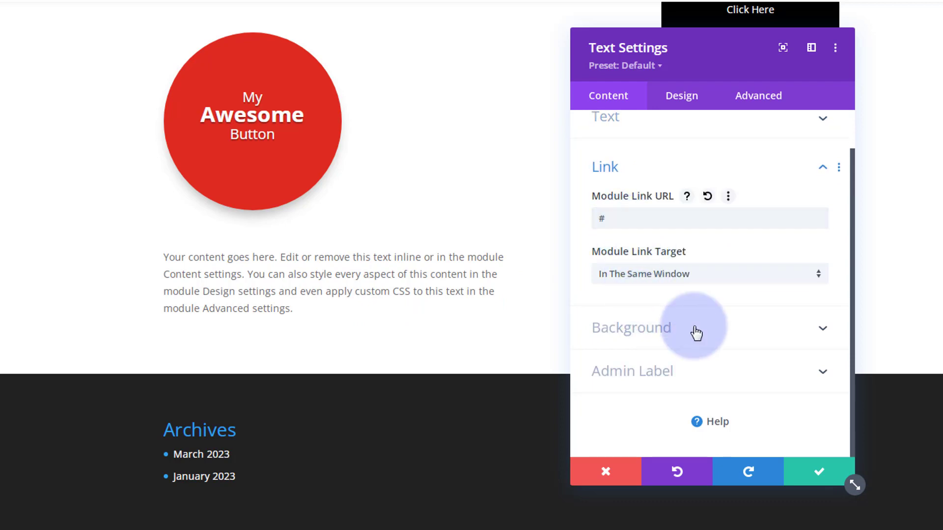
{"action": "left_click", "coordinate": [694, 328]}
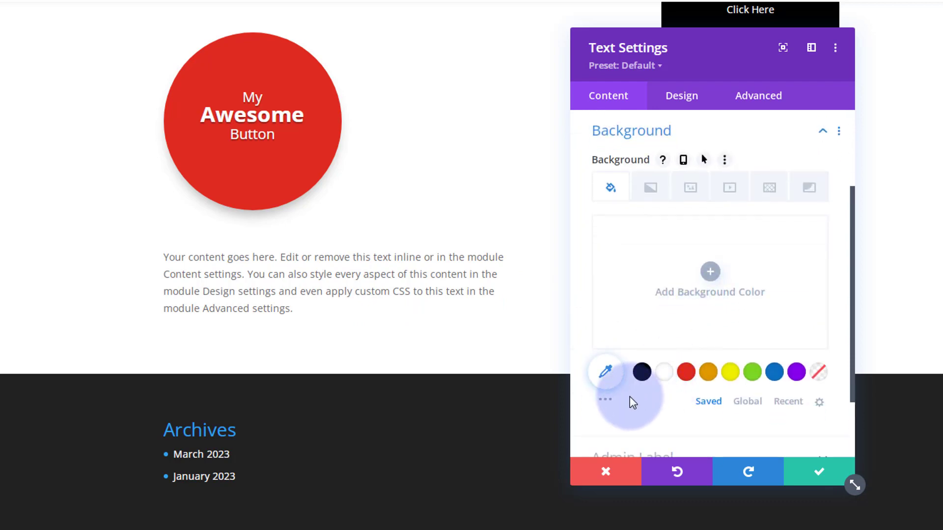
Give the module a #242424 background and white, center-aligned text
{"action": "left_click", "coordinate": [605, 401]}
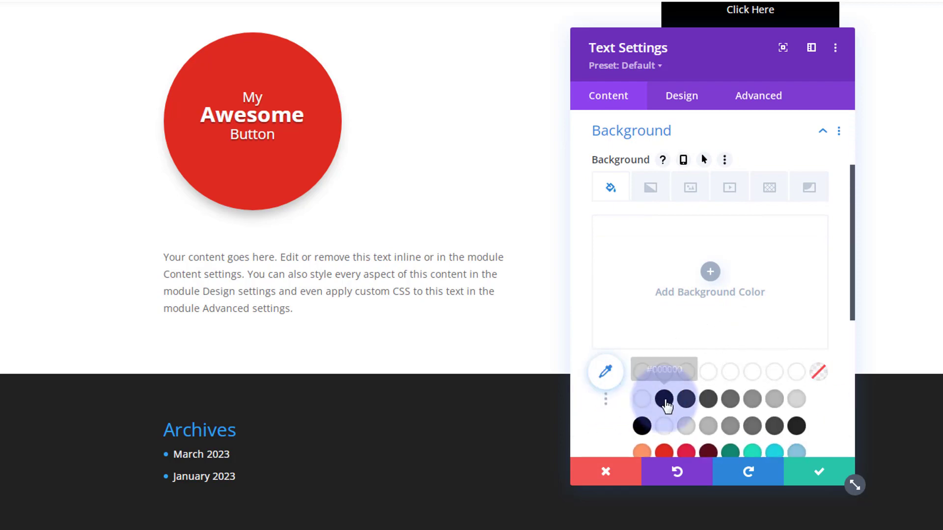
{"action": "left_click", "coordinate": [686, 401]}
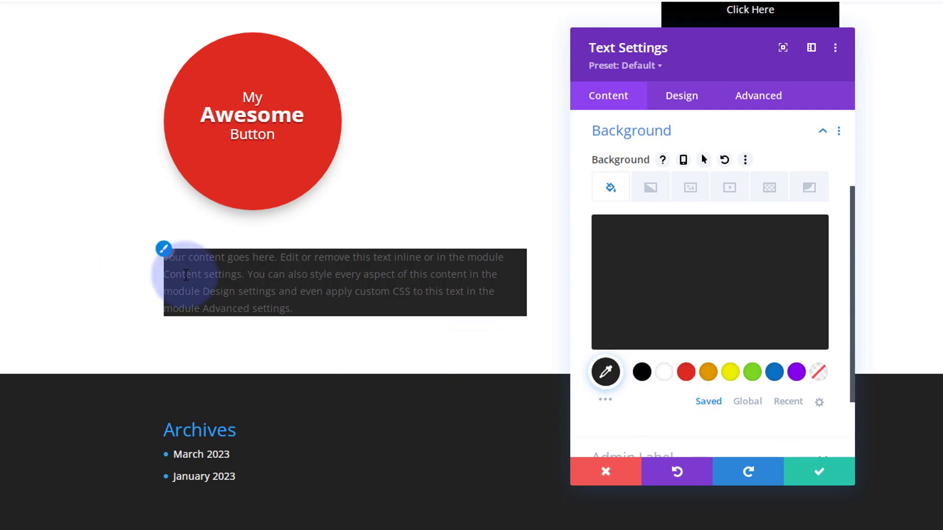
{"action": "left_click", "coordinate": [164, 250]}
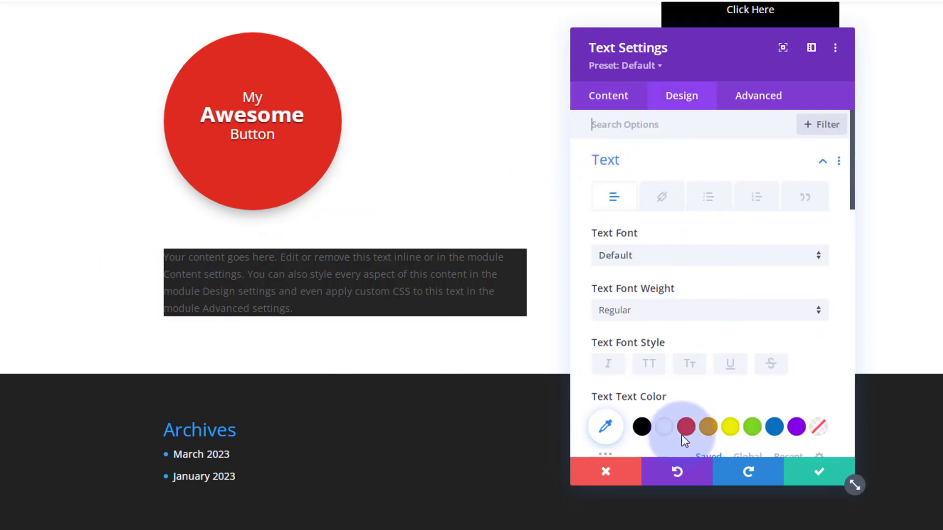
{"action": "left_click", "coordinate": [664, 428]}
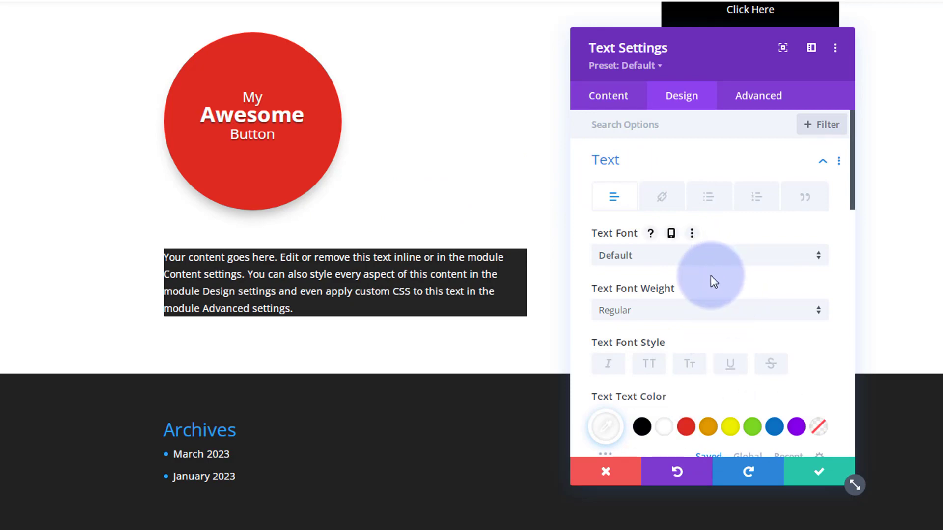
{"action": "scroll", "coordinate": [711, 276], "scroll_direction": "down", "scroll_amount": 5}
{"action": "scroll", "coordinate": [709, 275], "scroll_direction": "down", "scroll_amount": 6}
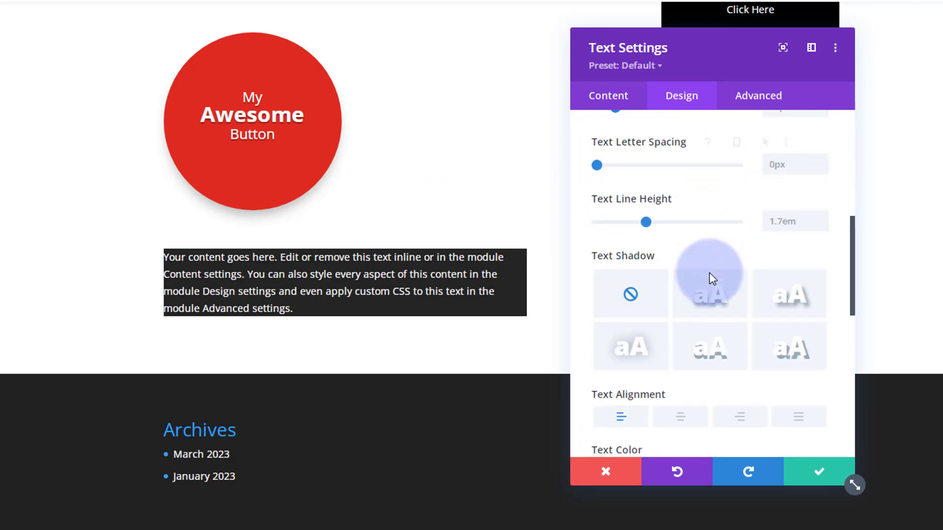
{"action": "left_click", "coordinate": [680, 248]}
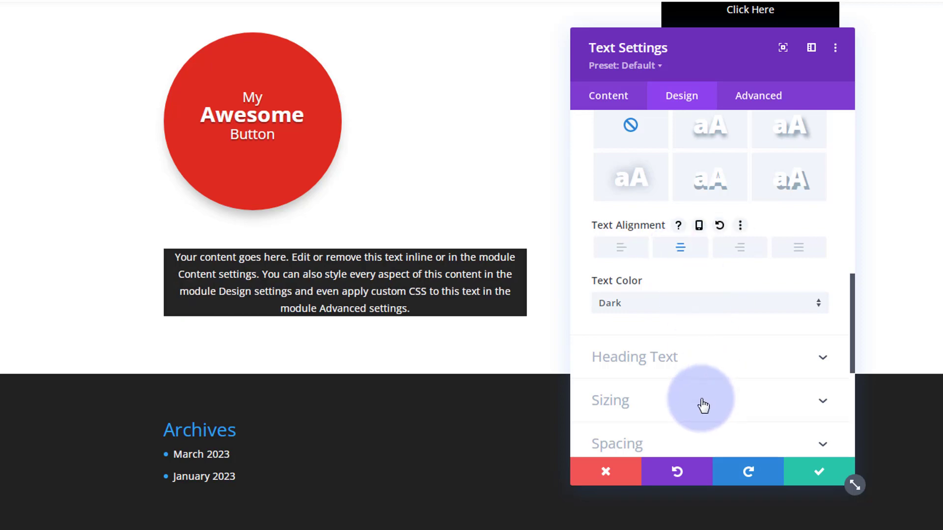
{"action": "scroll", "coordinate": [702, 405], "scroll_direction": "down", "scroll_amount": 2}
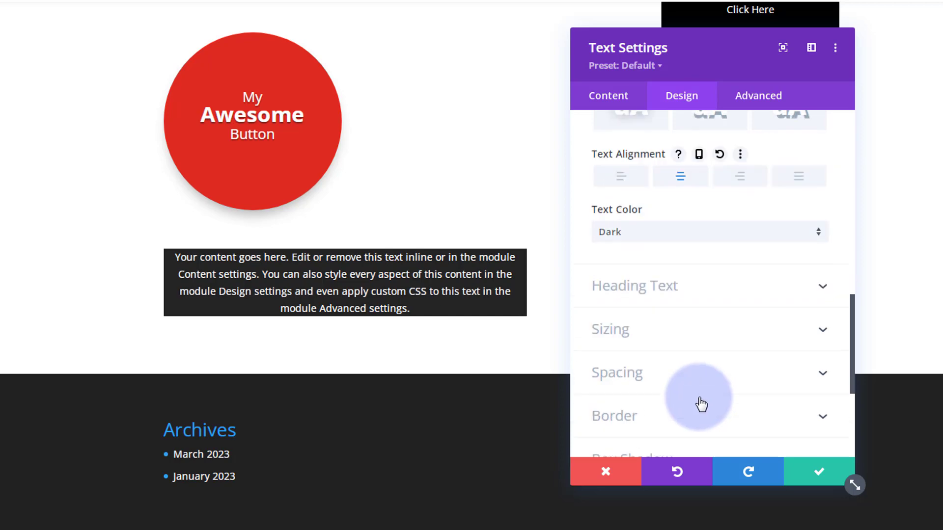
Set top and left padding to 40px, linked so bottom and right match
{"action": "left_click", "coordinate": [695, 379]}
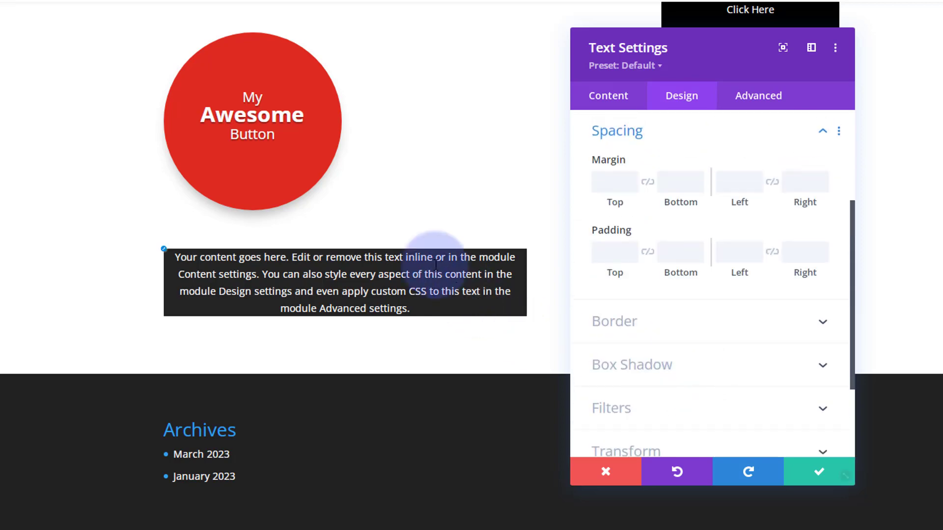
{"action": "left_click", "coordinate": [606, 252]}
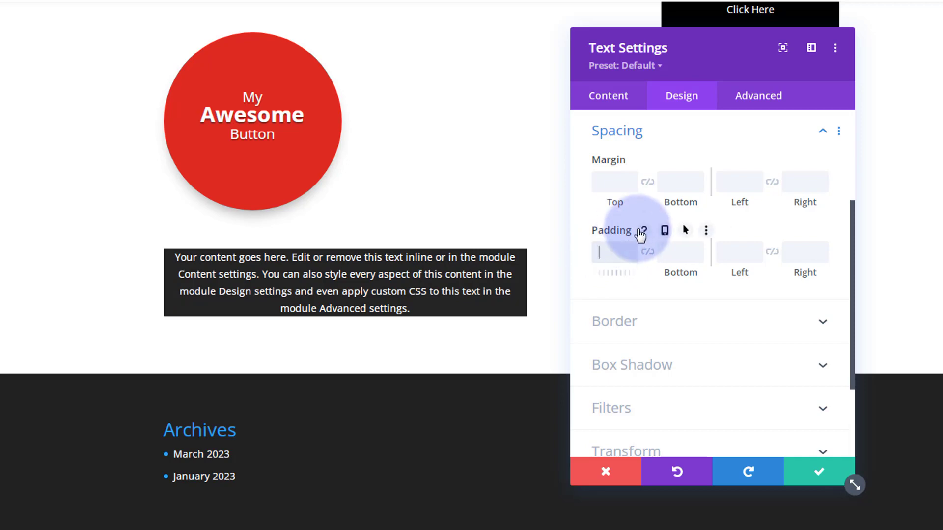
{"action": "type", "text": "40"}
{"action": "left_click", "coordinate": [646, 254]}
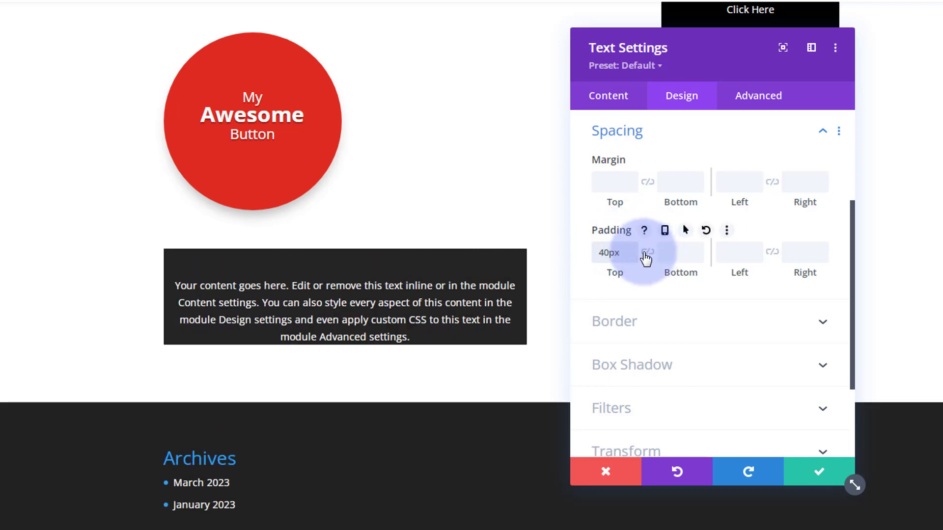
{"action": "left_click", "coordinate": [732, 255]}
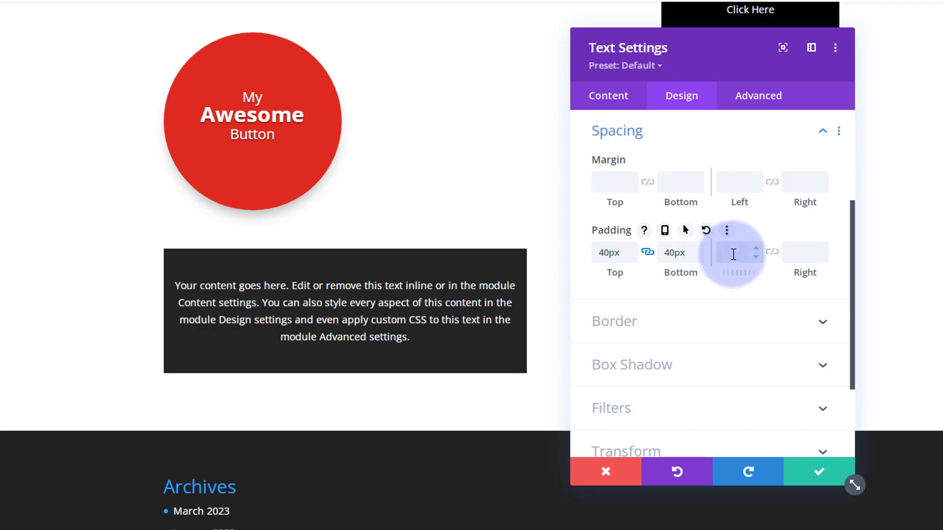
{"action": "type", "text": "40"}
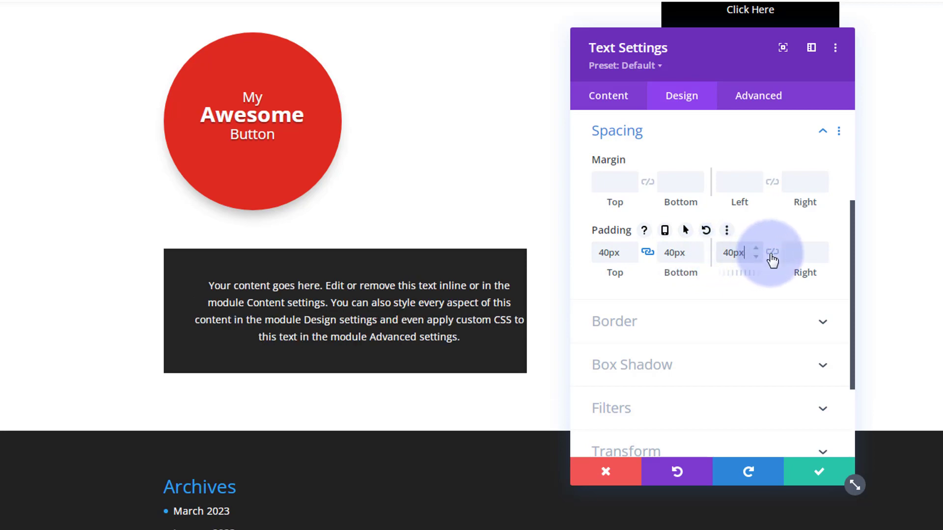
{"action": "left_click", "coordinate": [772, 252]}
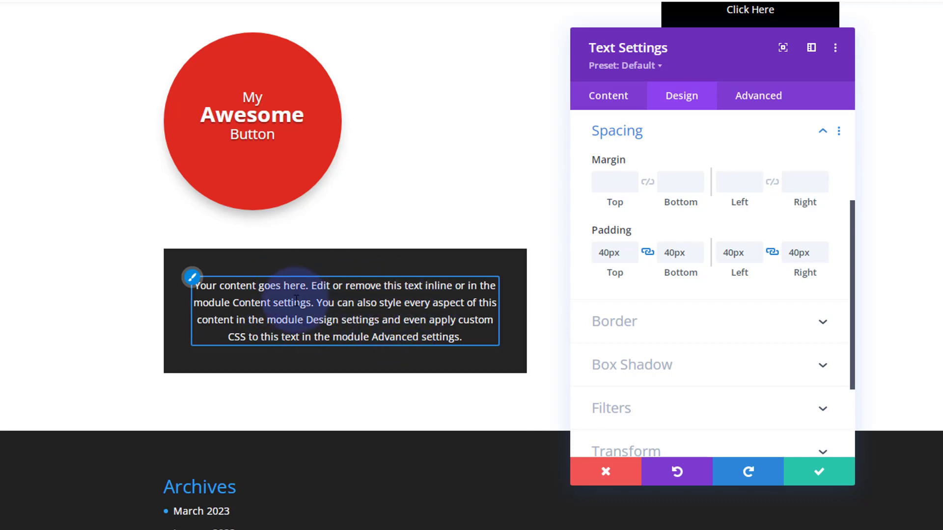
Enable hover options for the Body text and switch to its hover version
{"action": "left_click", "coordinate": [615, 105]}
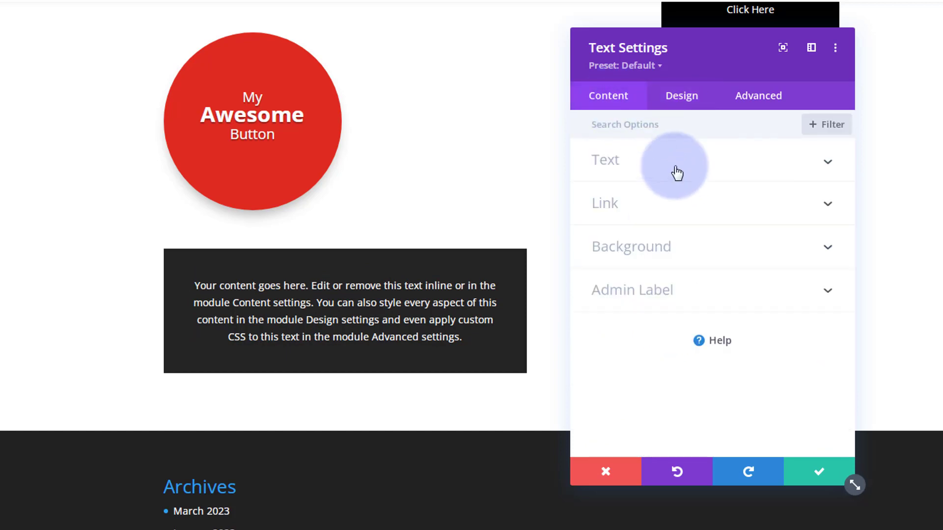
{"action": "left_click", "coordinate": [675, 169]}
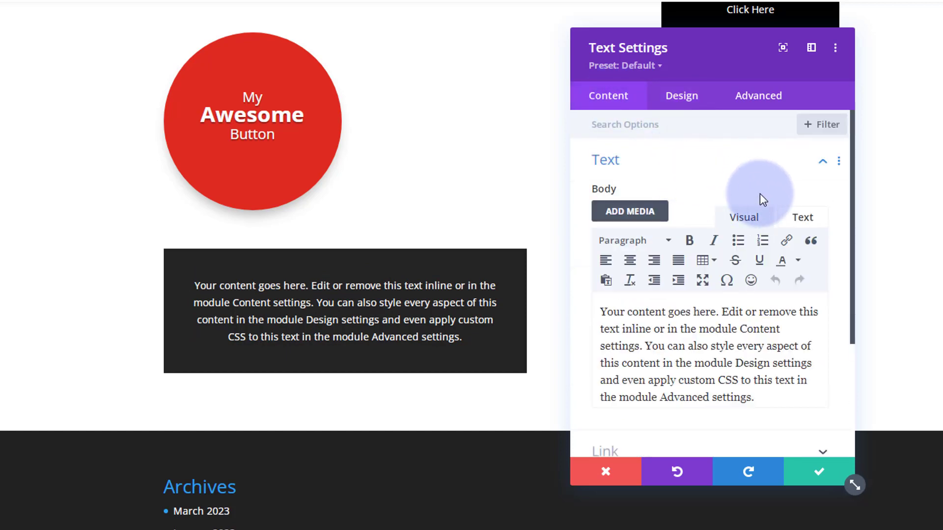
{"action": "mouse_move", "coordinate": [620, 190]}
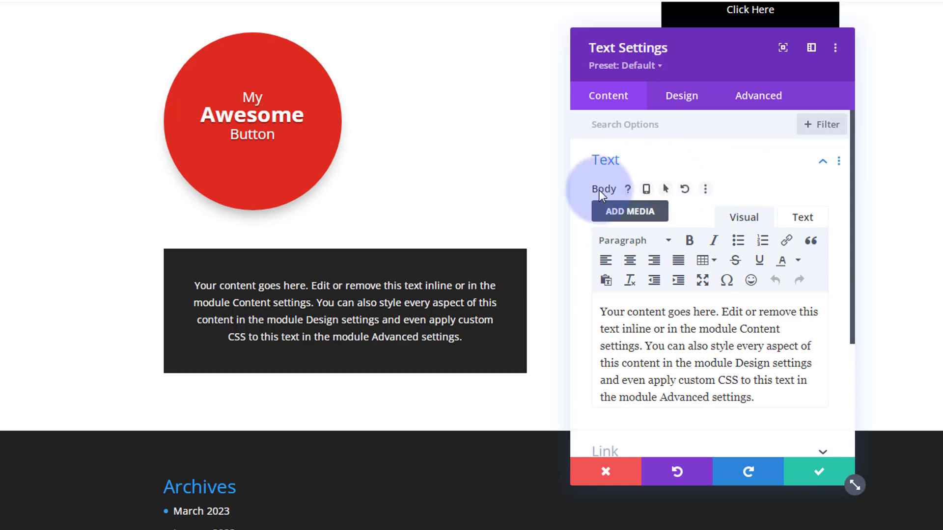
{"action": "left_click", "coordinate": [672, 190]}
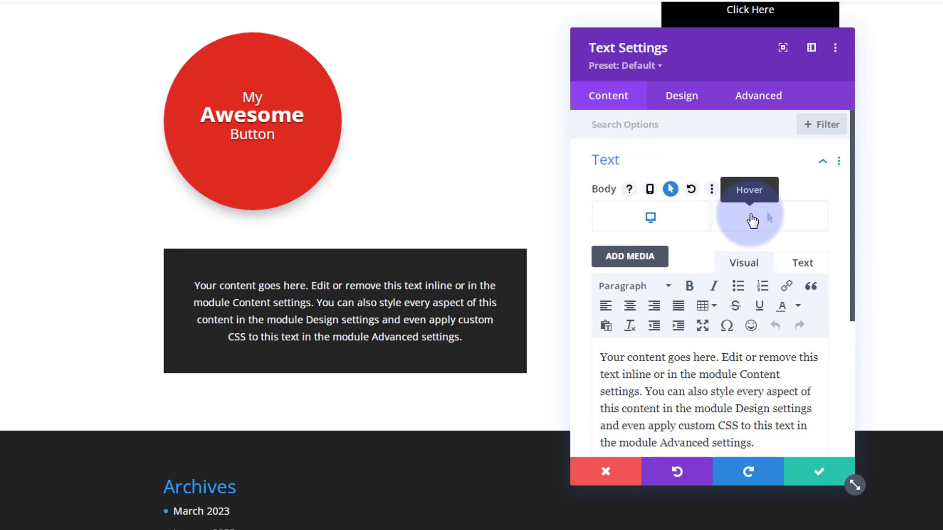
{"action": "left_click", "coordinate": [752, 219]}
Replace the hover placeholder text with 'Learn More' formatted as Heading 3
{"action": "left_click", "coordinate": [767, 439]}
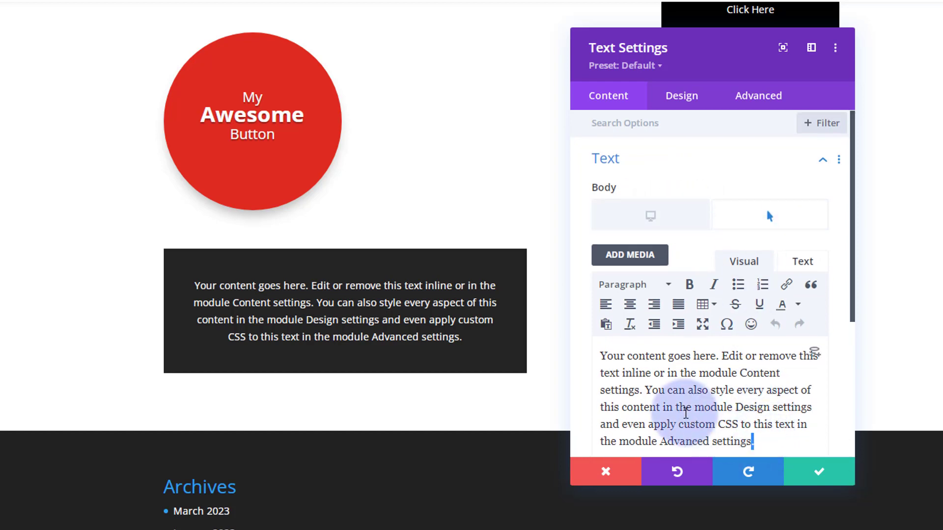
{"action": "left_click_drag", "start_coordinate": [686, 414], "coordinate": [597, 351]}
{"action": "key", "text": "BackSpace"}
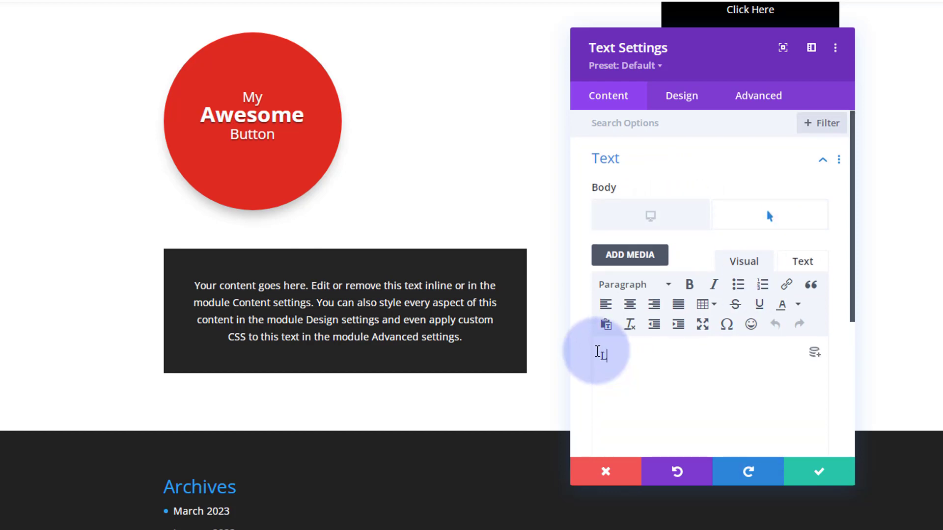
{"action": "type", "text": "Learn More"}
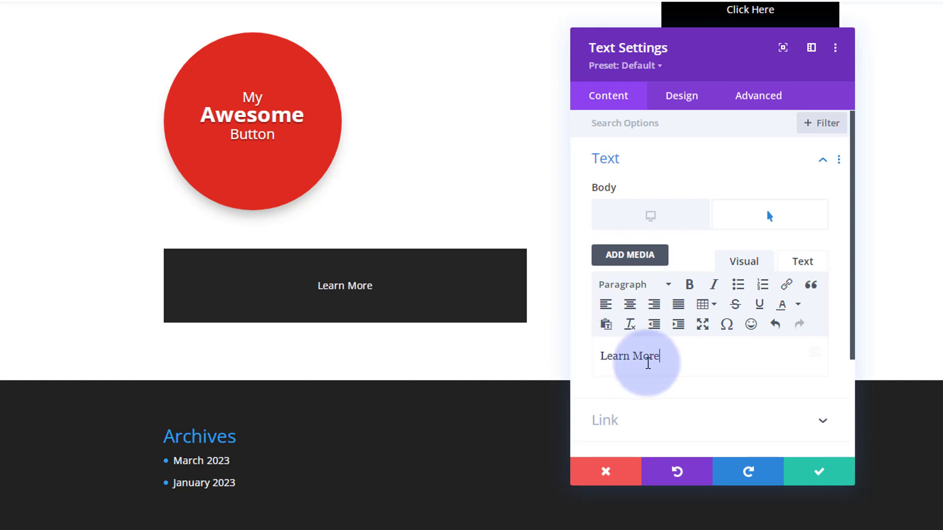
{"action": "left_click_drag", "start_coordinate": [665, 355], "coordinate": [595, 354]}
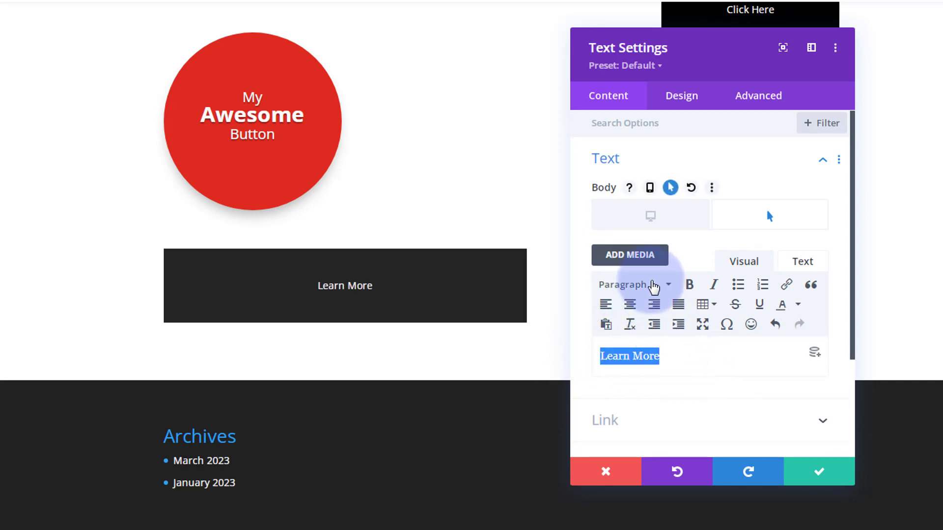
{"action": "left_click", "coordinate": [655, 290]}
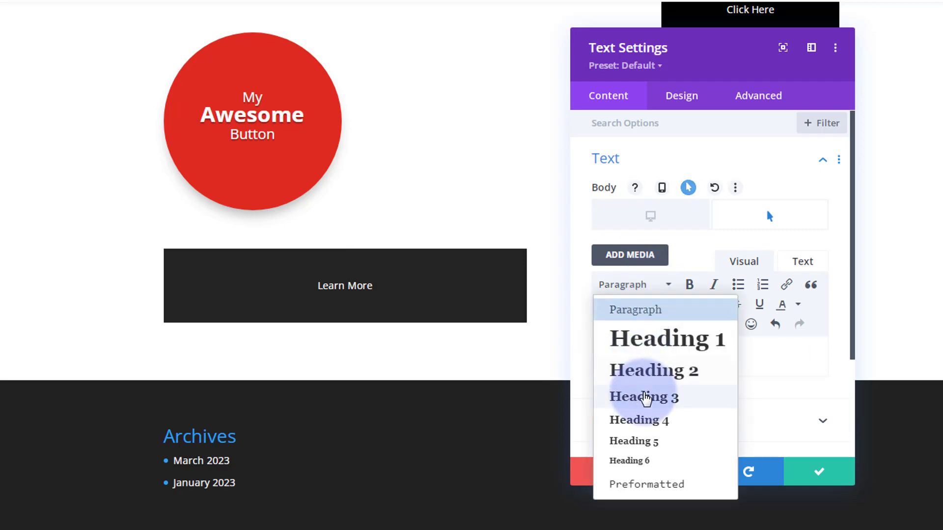
{"action": "left_click", "coordinate": [645, 398]}
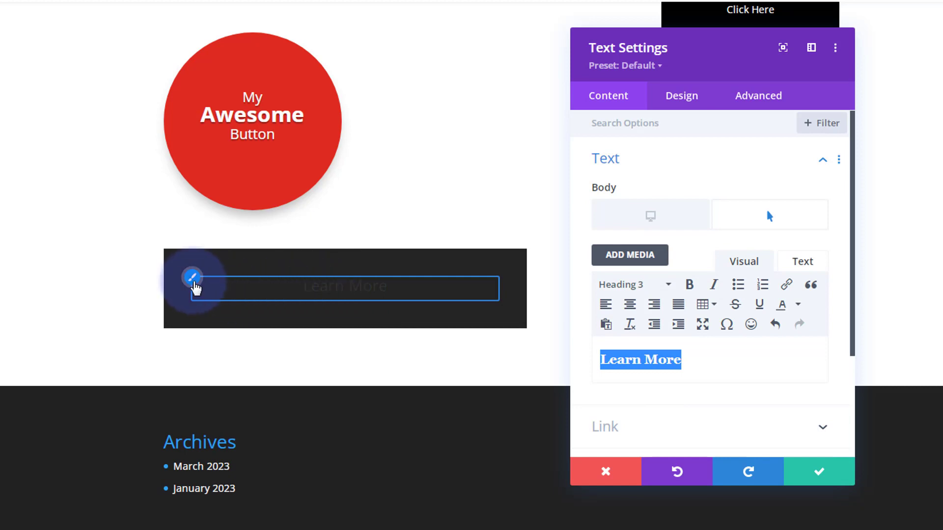
{"action": "left_click", "coordinate": [192, 279]}
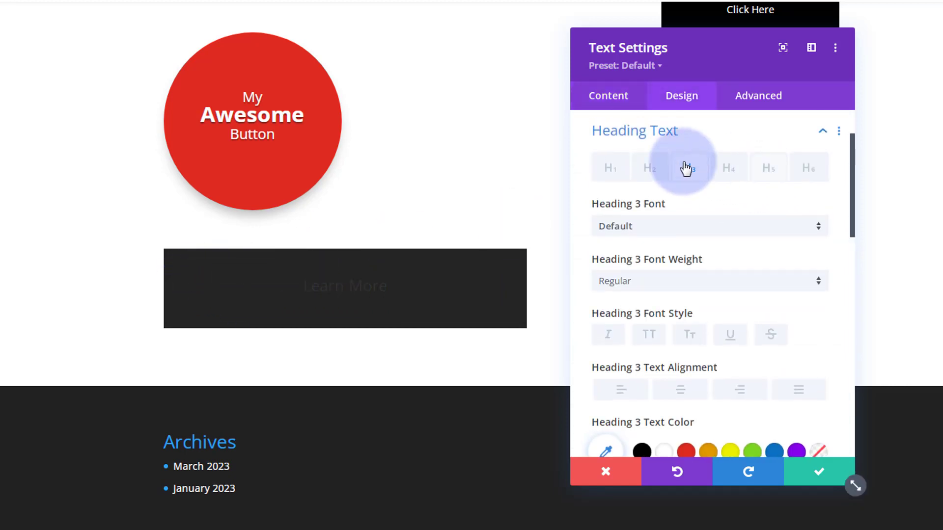
Set the Learn More Heading 3 text colour to white
{"action": "scroll", "coordinate": [697, 226], "scroll_direction": "down", "scroll_amount": 3}
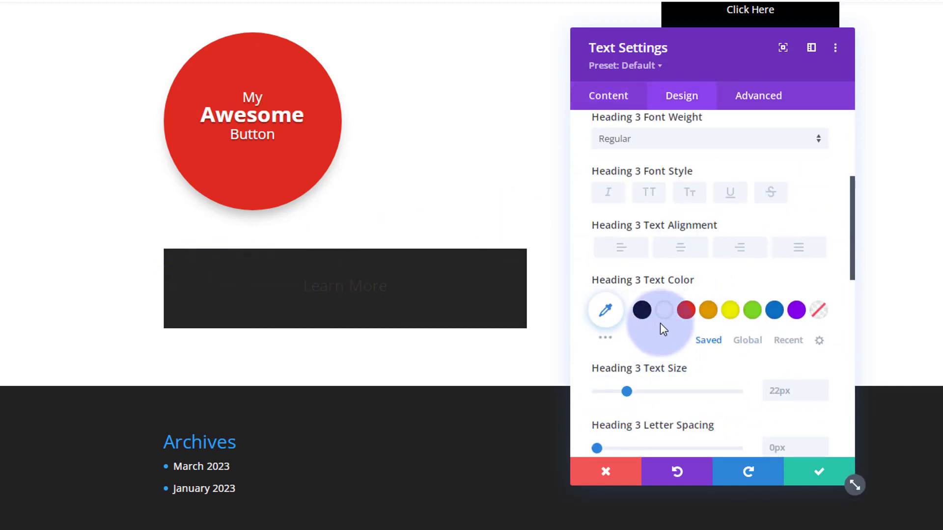
{"action": "left_click", "coordinate": [666, 312]}
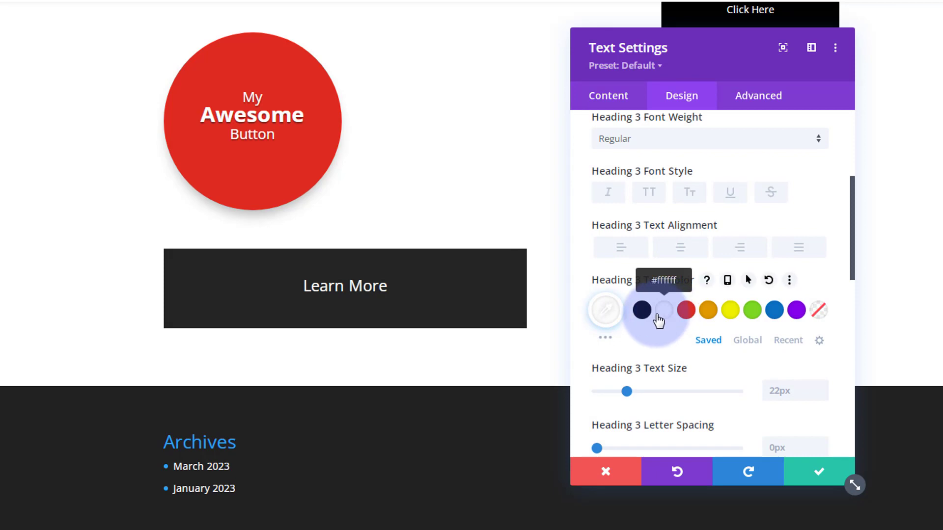
{"action": "left_click", "coordinate": [396, 286]}
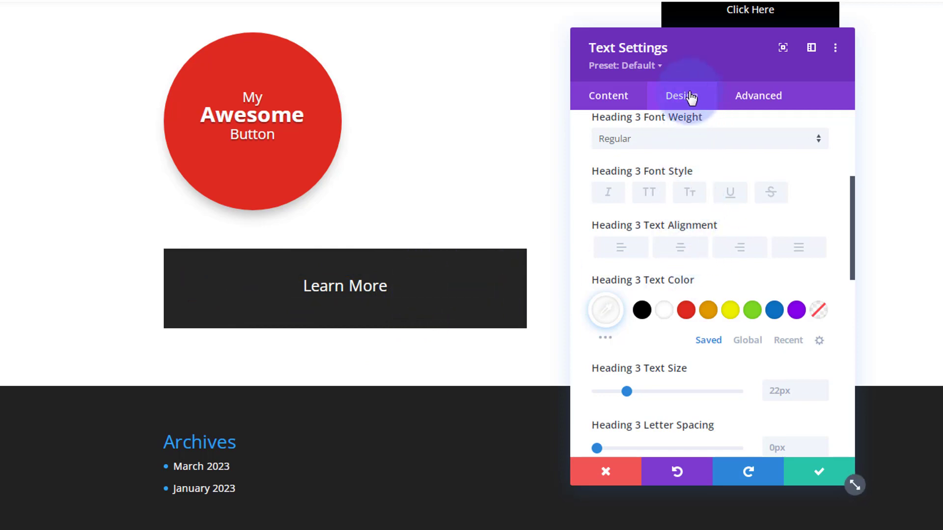
{"action": "scroll", "coordinate": [680, 217], "scroll_direction": "up", "scroll_amount": 5}
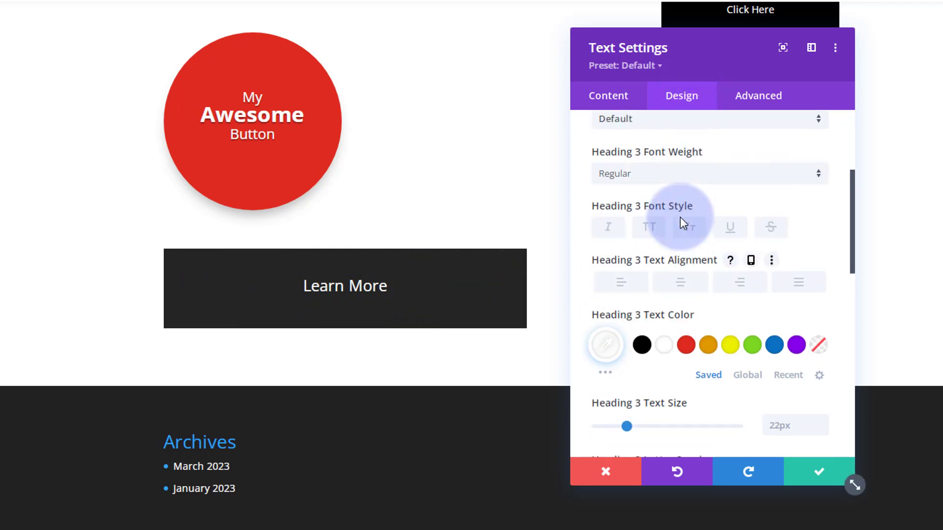
{"action": "left_click", "coordinate": [685, 211]}
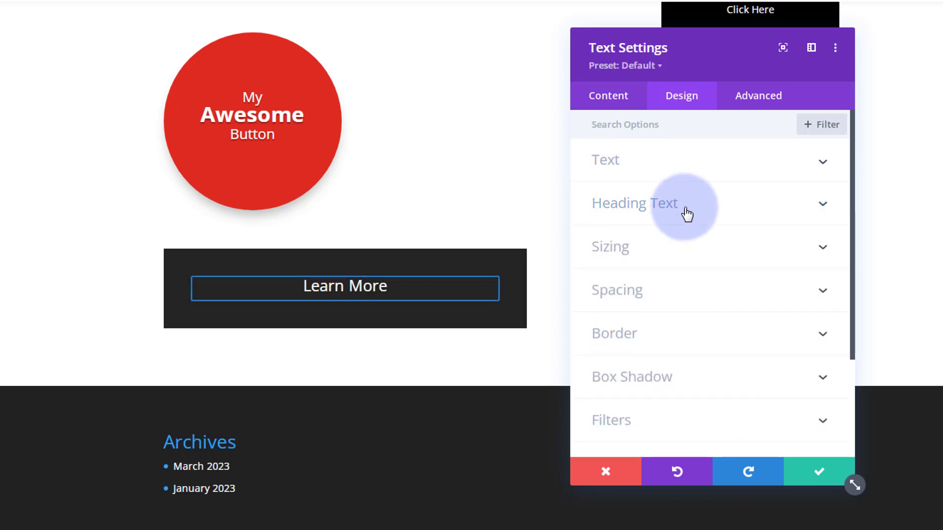
Give the Learn More box 100% width, 50% width on hover, and centred module alignment
{"action": "left_click", "coordinate": [681, 253]}
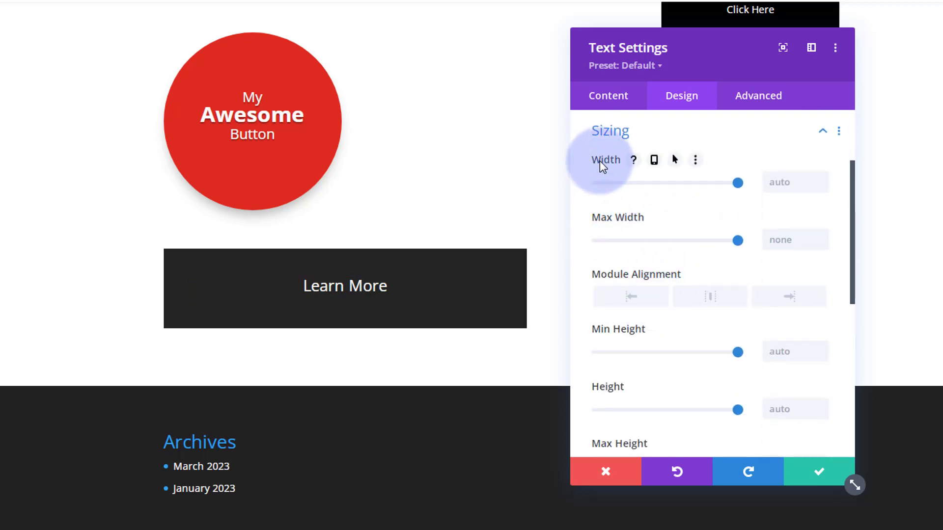
{"action": "left_click", "coordinate": [676, 162]}
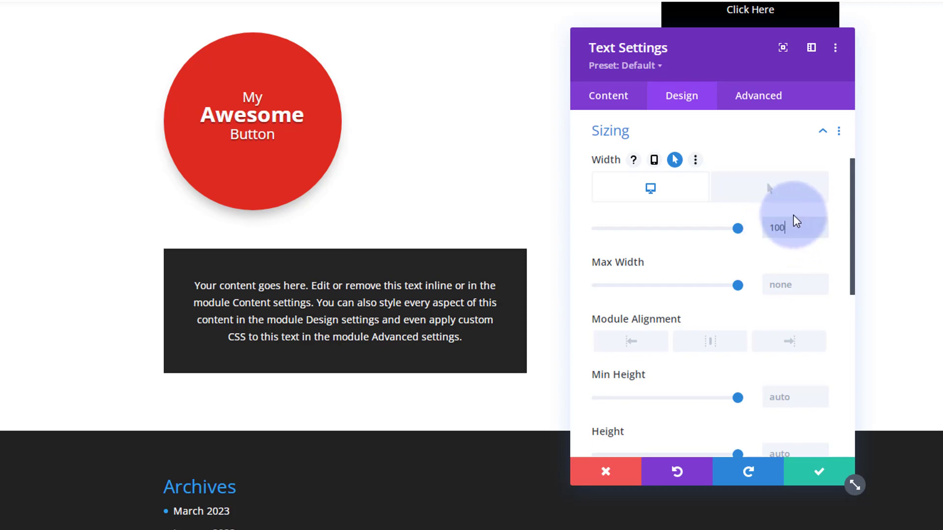
{"action": "type", "text": "%"}
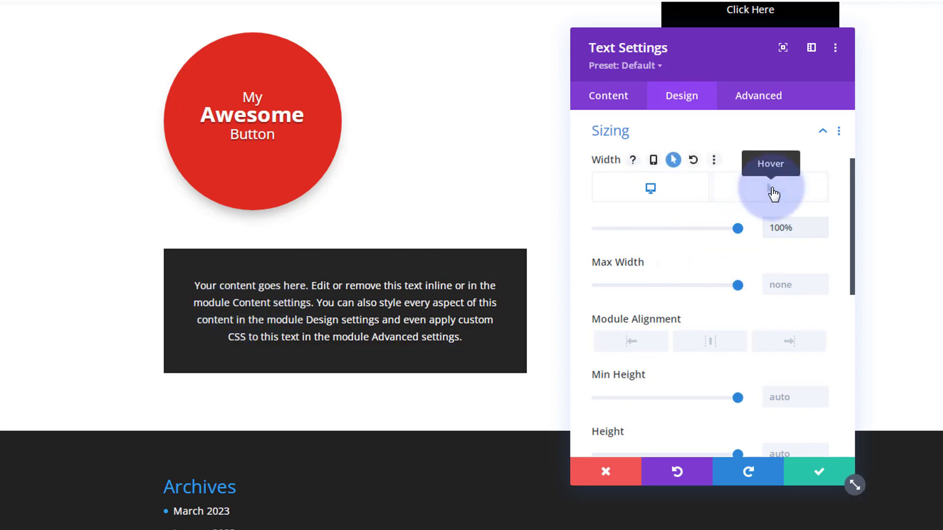
{"action": "left_click", "coordinate": [772, 192]}
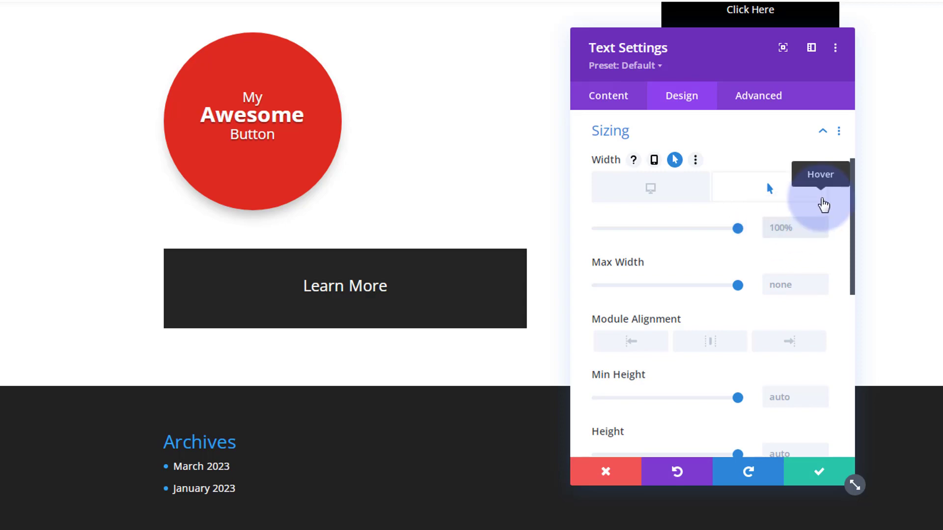
{"action": "type", "text": "50%"}
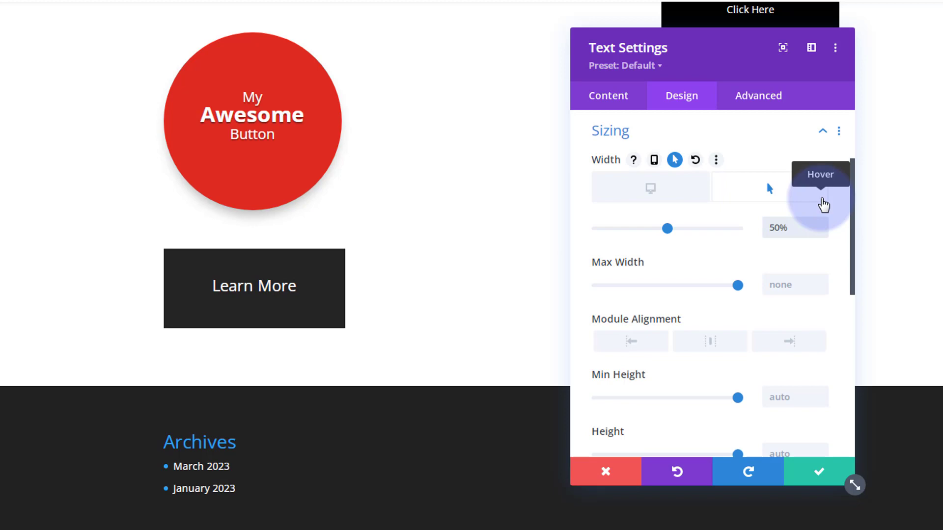
{"action": "left_click", "coordinate": [711, 344]}
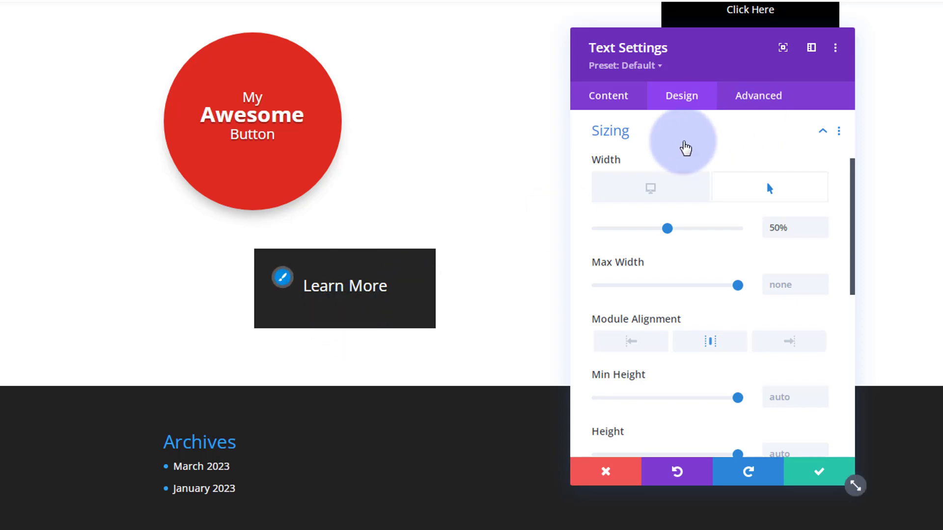
Set the box's hover padding to 20px top, linked bottom, and 20px left
{"action": "left_click", "coordinate": [685, 142]}
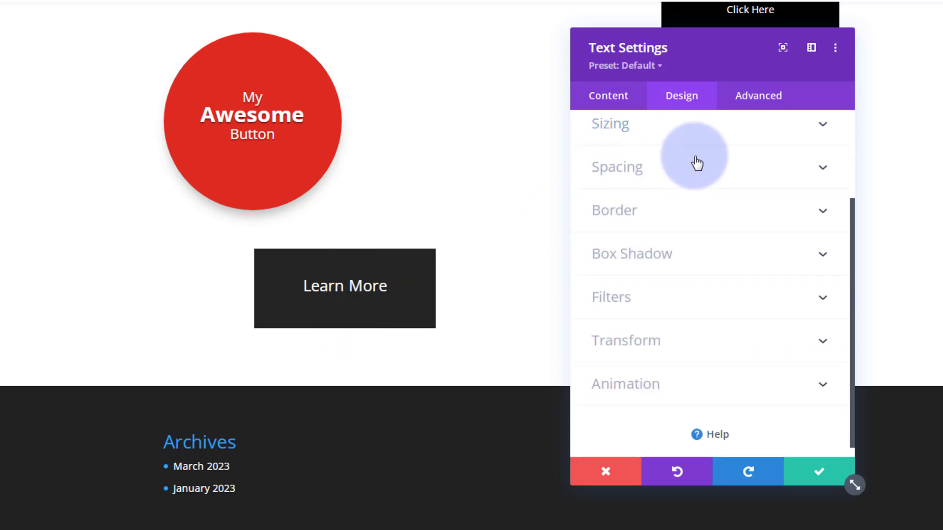
{"action": "left_click", "coordinate": [685, 172]}
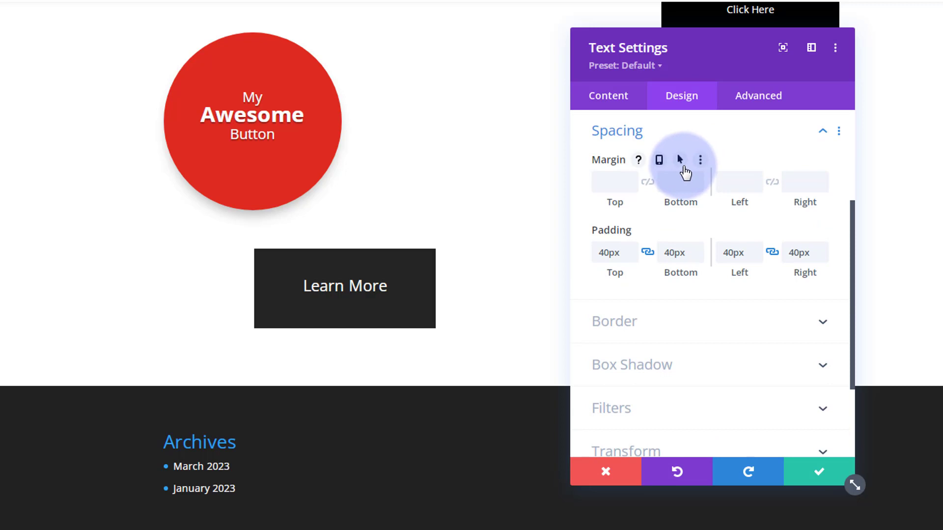
{"action": "mouse_move", "coordinate": [621, 231]}
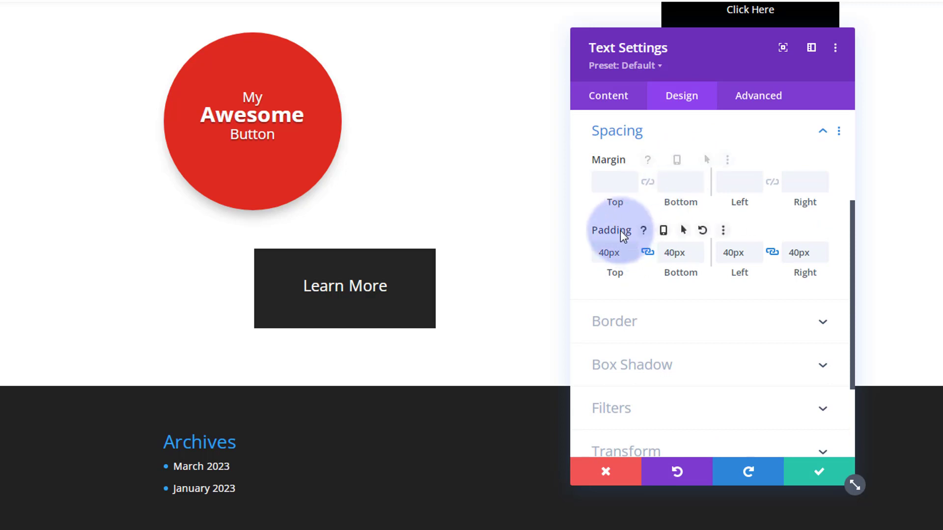
{"action": "left_click", "coordinate": [685, 231]}
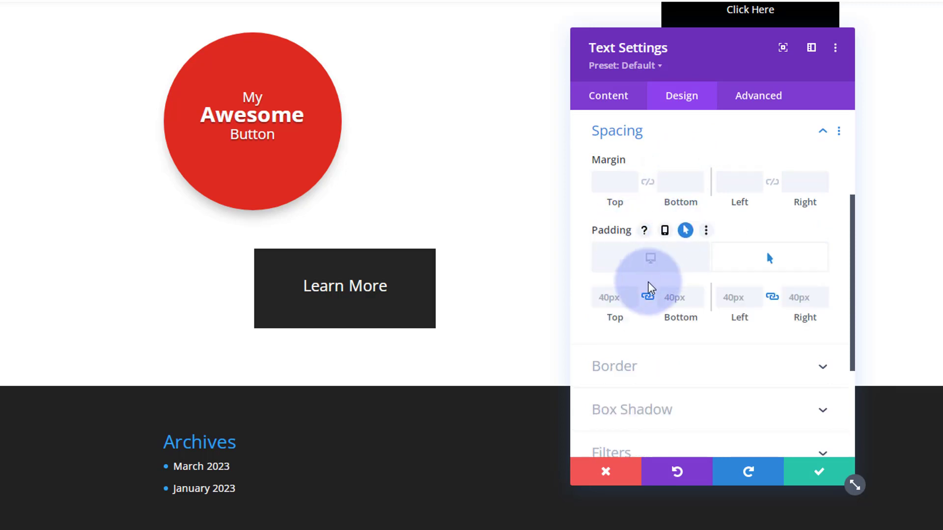
{"action": "left_click", "coordinate": [600, 295]}
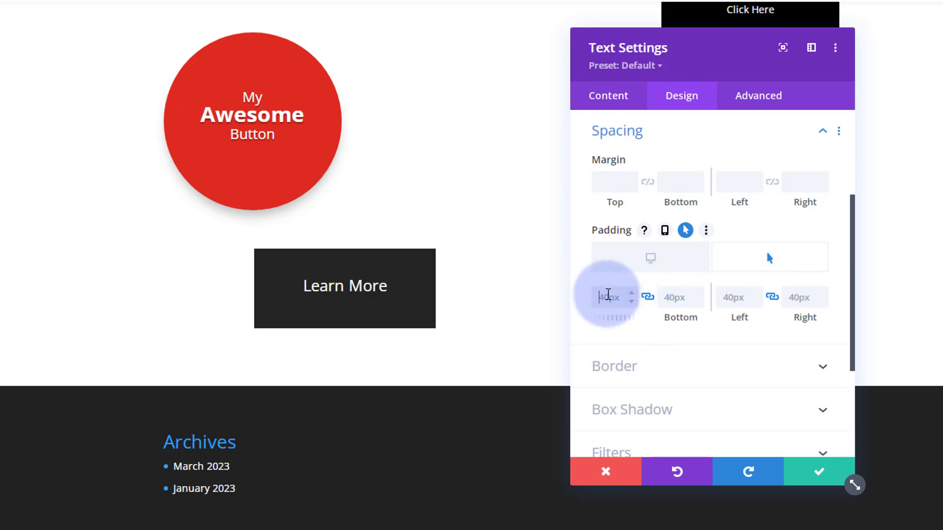
{"action": "type", "text": "20"}
{"action": "left_click", "coordinate": [648, 294]}
{"action": "left_click", "coordinate": [739, 298]}
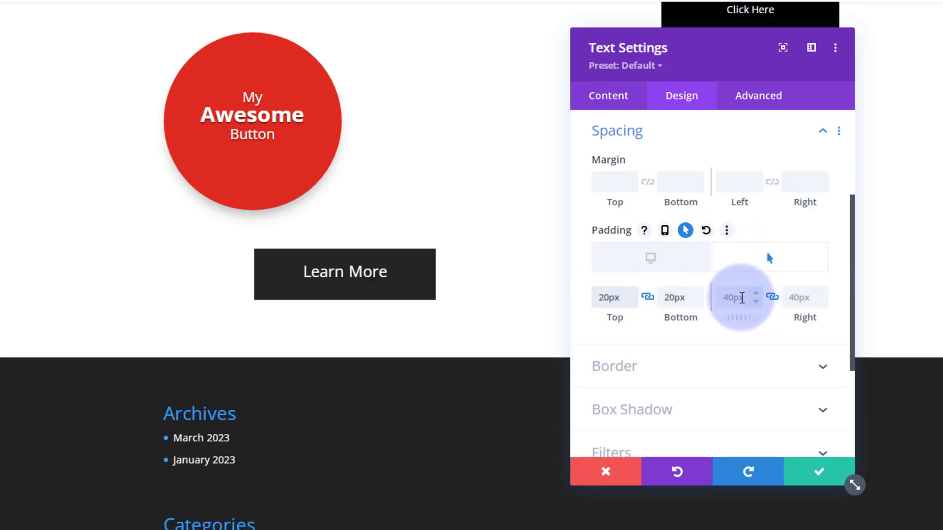
{"action": "type", "text": "20"}
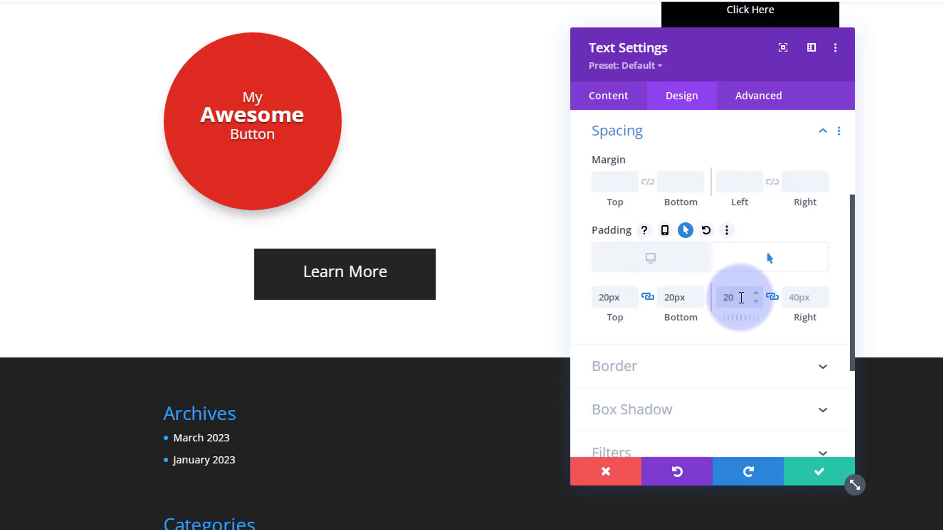
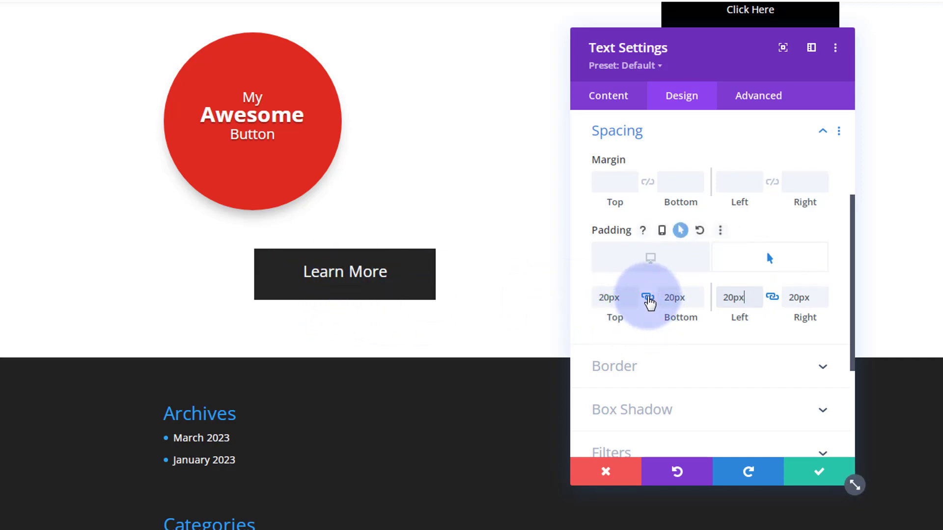
Unlink the hover padding and lower the bottom value to 14px, comparing it with the normal padding
{"action": "left_click", "coordinate": [648, 299]}
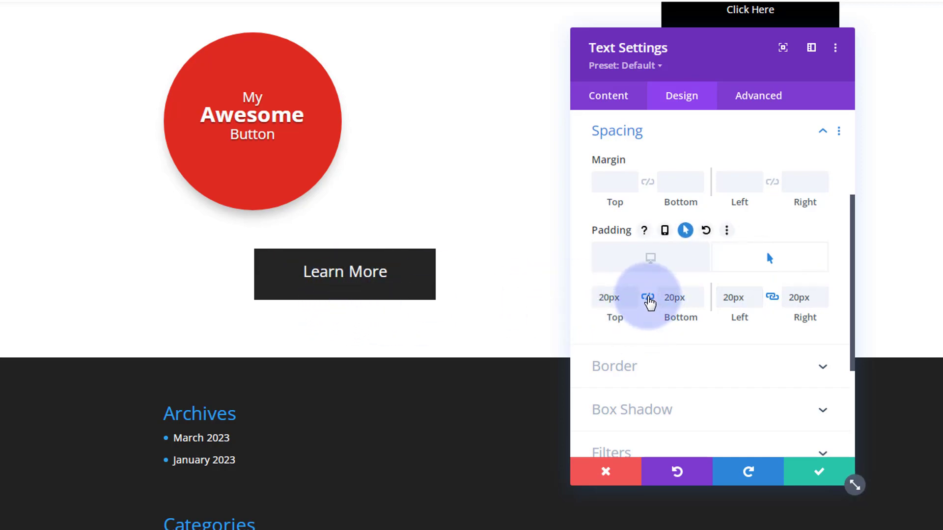
{"action": "left_click", "coordinate": [698, 301]}
{"action": "left_click", "coordinate": [697, 301]}
{"action": "left_click", "coordinate": [697, 301]}
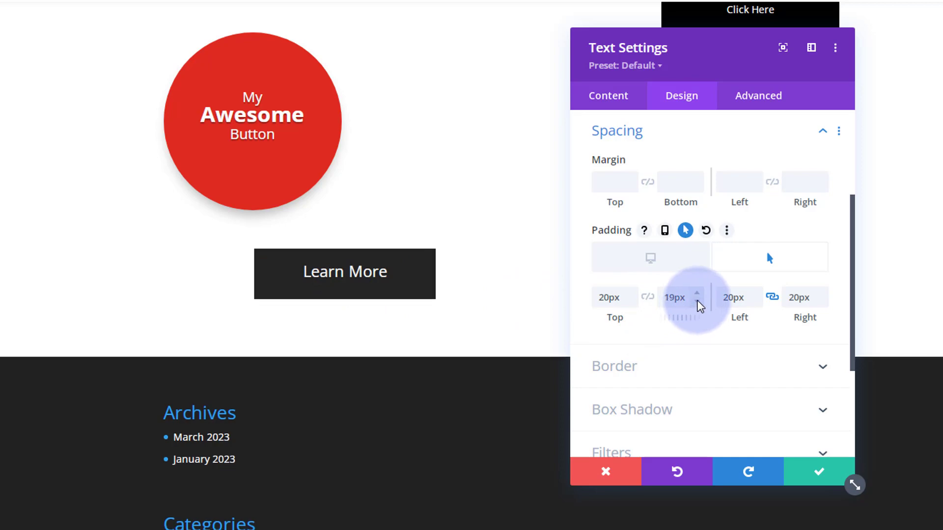
{"action": "left_click", "coordinate": [698, 302]}
{"action": "left_click", "coordinate": [698, 302]}
{"action": "left_click", "coordinate": [698, 302]}
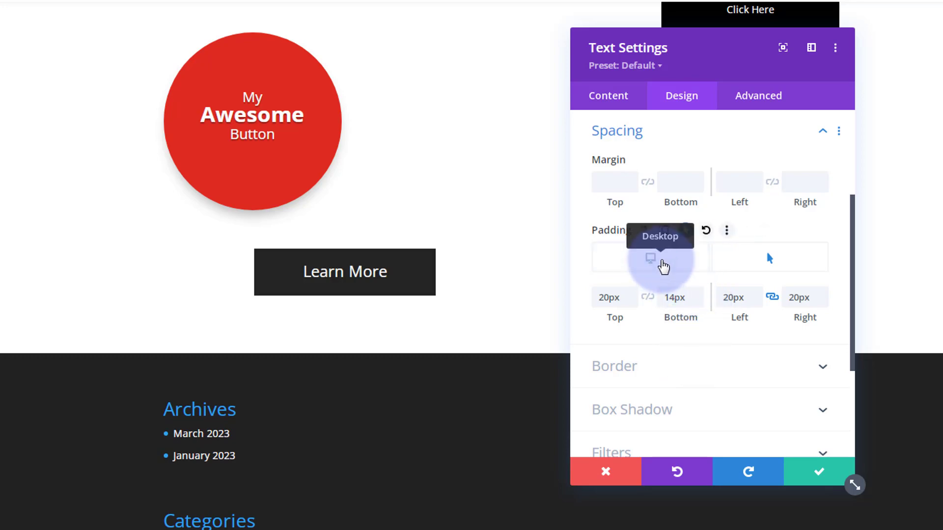
{"action": "left_click", "coordinate": [663, 266]}
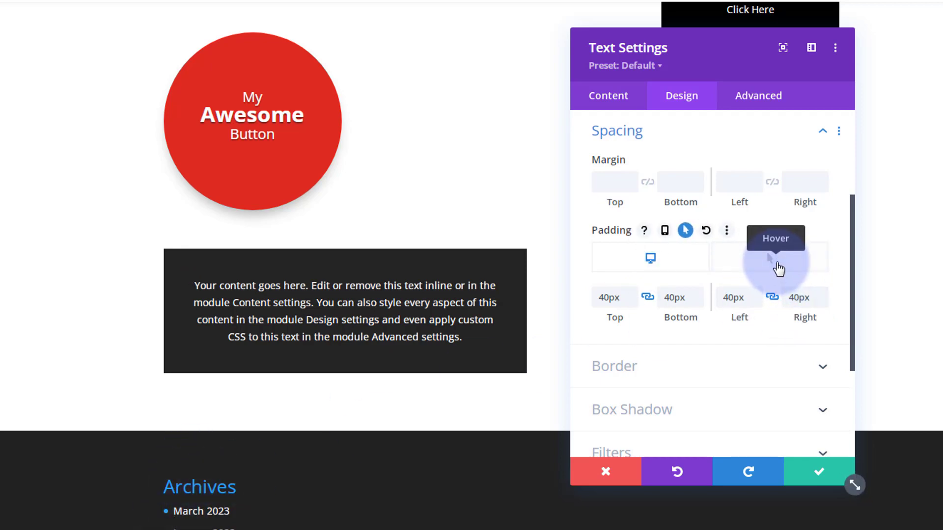
{"action": "left_click", "coordinate": [779, 269]}
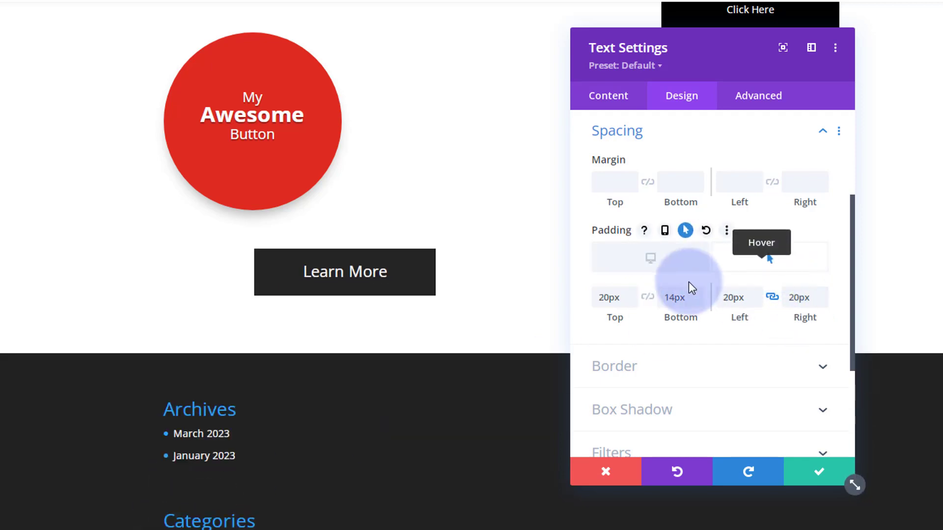
{"action": "left_click", "coordinate": [663, 270]}
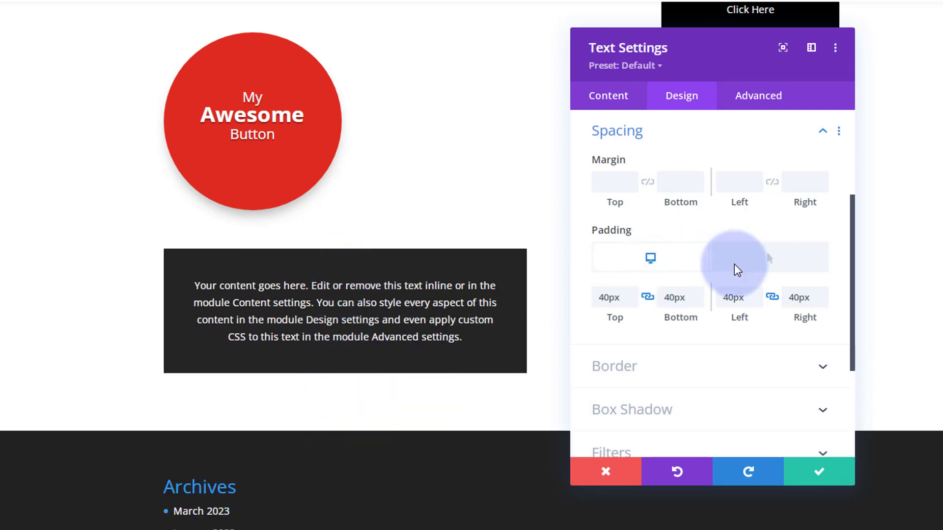
{"action": "left_click", "coordinate": [778, 265]}
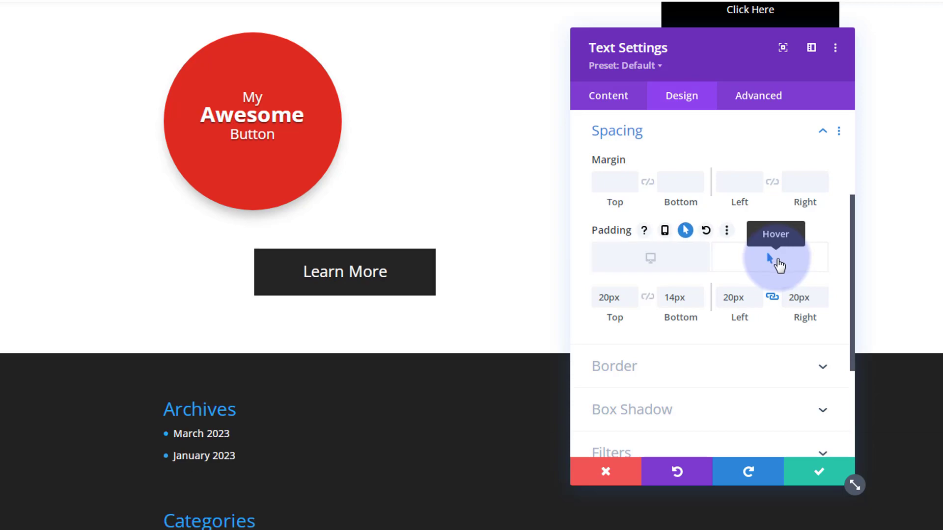
{"action": "left_click", "coordinate": [662, 263]}
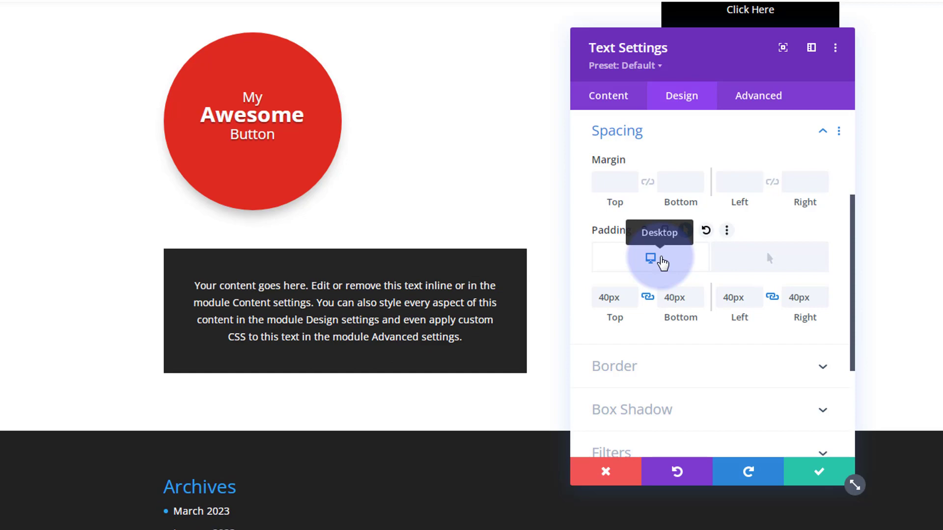
{"action": "left_click", "coordinate": [768, 267]}
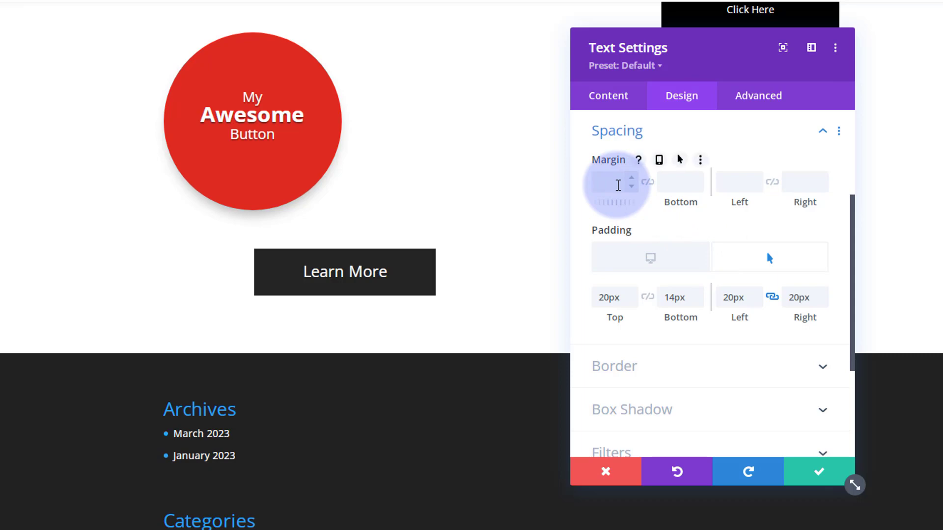
Give the Learn More box a 50px top margin on hover
{"action": "left_click", "coordinate": [679, 160]}
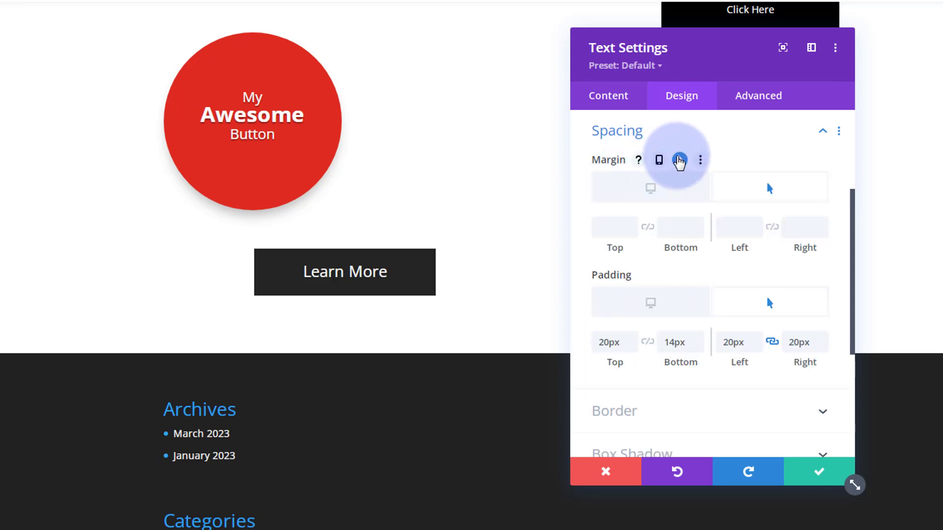
{"action": "left_click", "coordinate": [609, 228]}
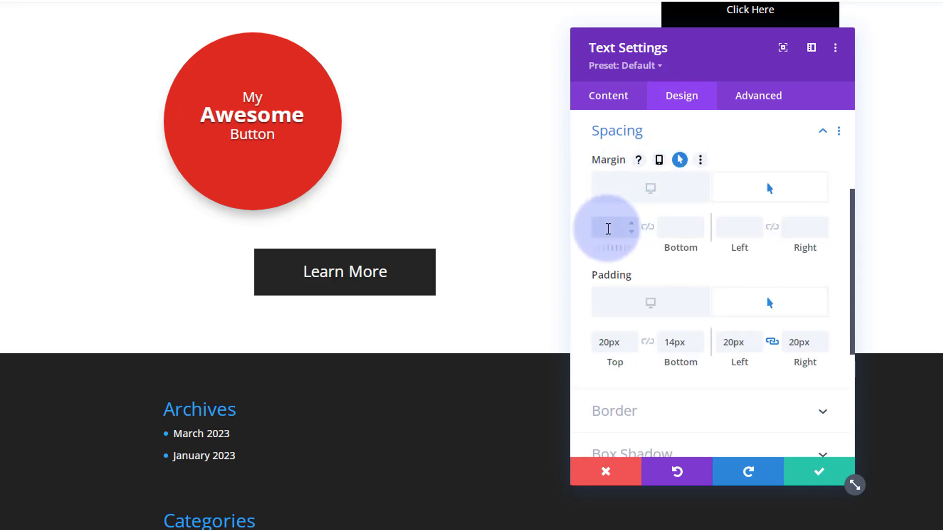
{"action": "type", "text": "50px"}
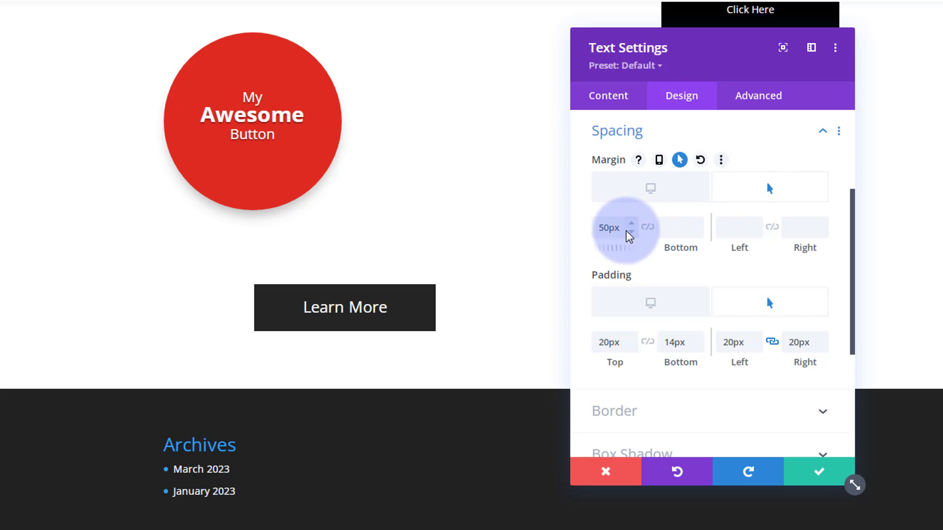
{"action": "left_click", "coordinate": [605, 98]}
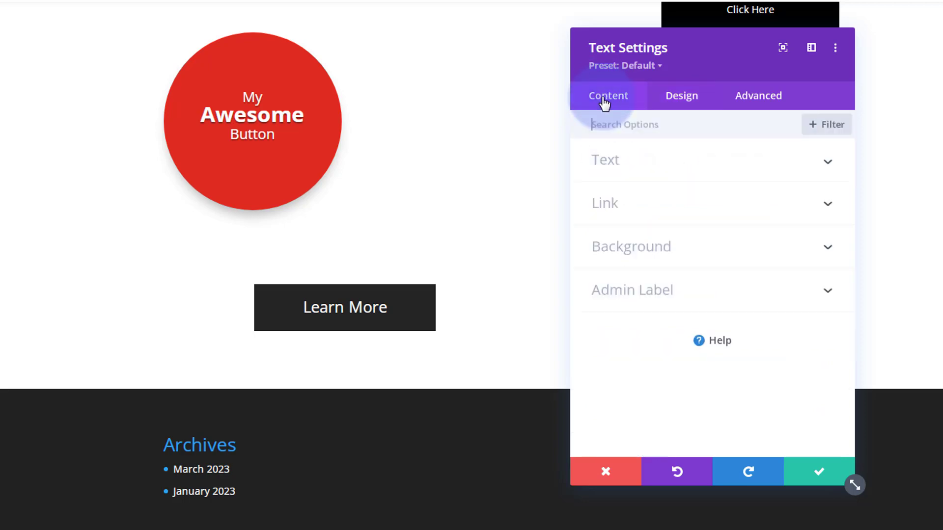
Make the Learn More box's hover background blue #0c71c3
{"action": "left_click", "coordinate": [684, 253]}
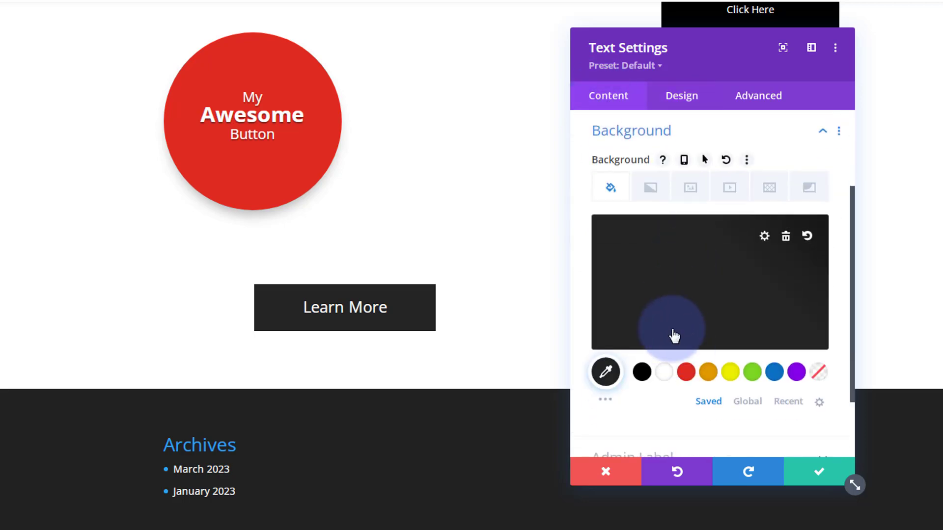
{"action": "left_click", "coordinate": [704, 160]}
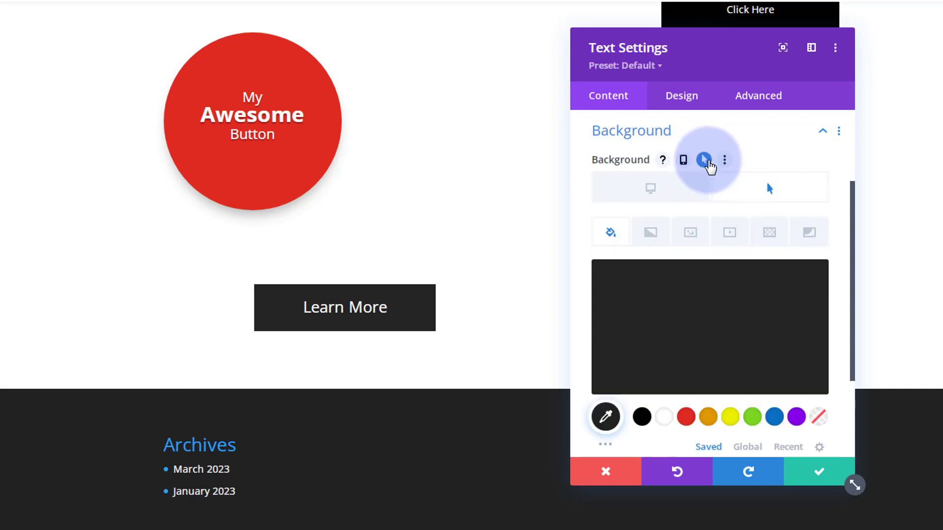
{"action": "left_click", "coordinate": [775, 418]}
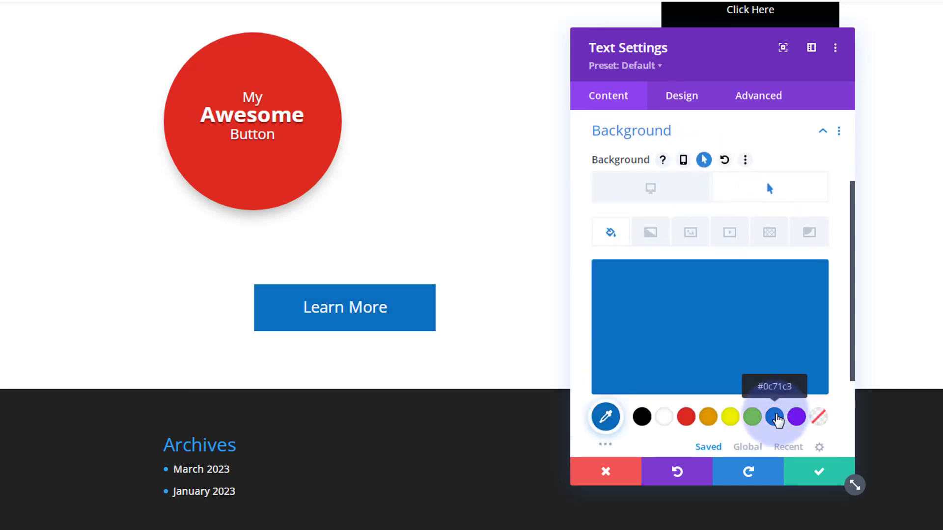
{"action": "left_click", "coordinate": [820, 476]}
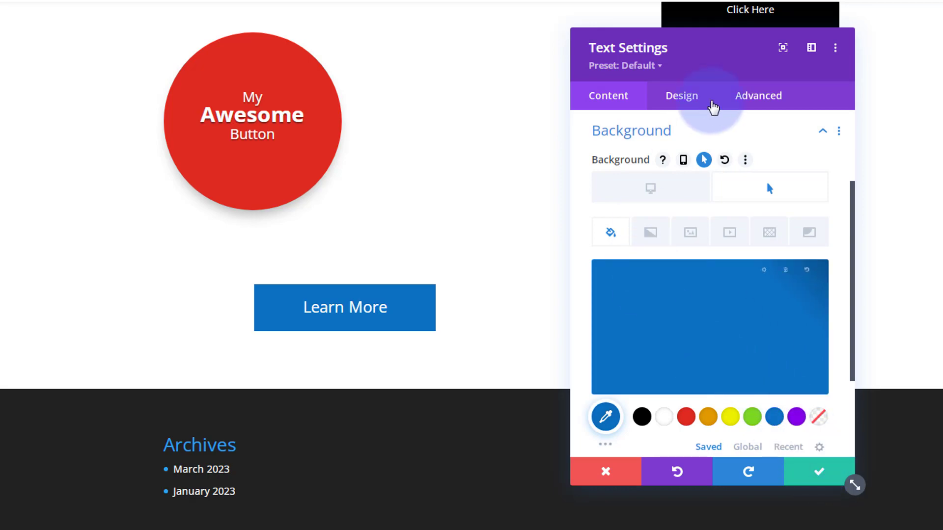
{"action": "left_click", "coordinate": [759, 96]}
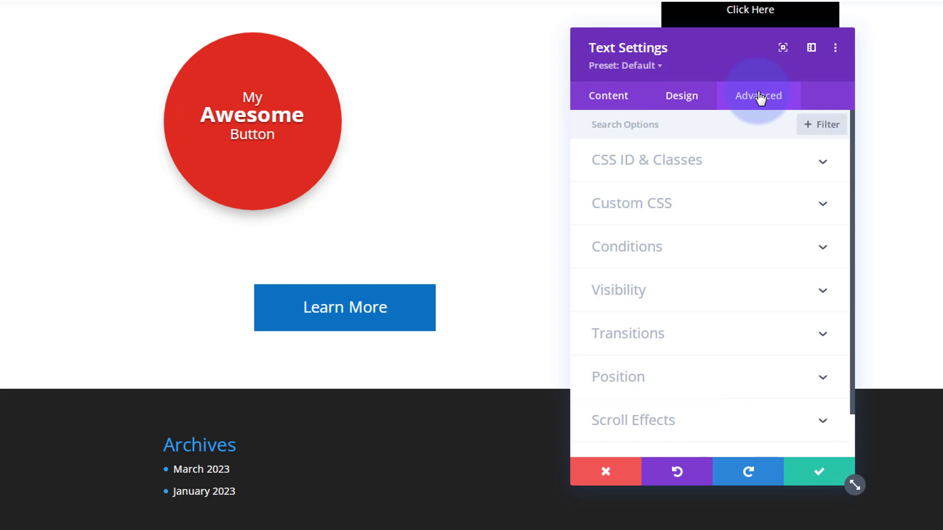
Set a 750ms transition with an Ease-In-Out speed curve and save the text module
{"action": "left_click", "coordinate": [726, 339]}
{"action": "left_click", "coordinate": [771, 182]}
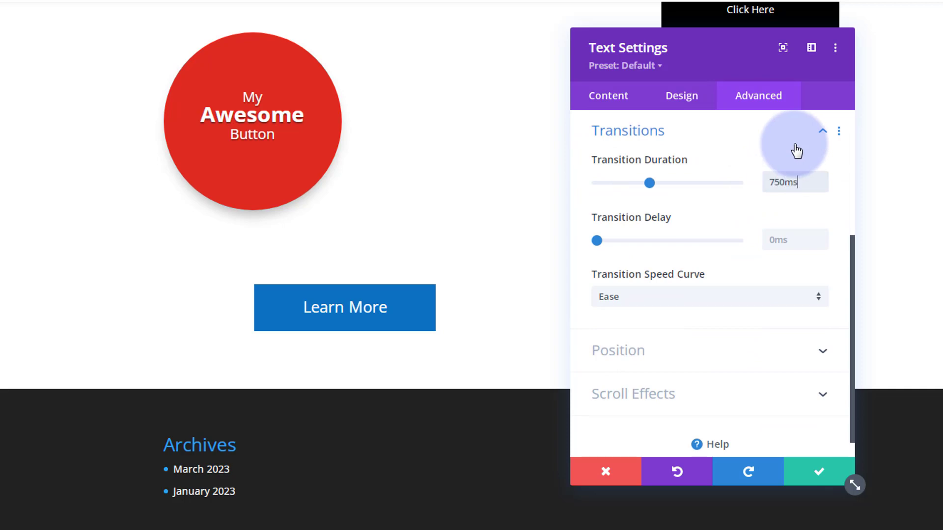
{"action": "left_click", "coordinate": [701, 302]}
{"action": "left_click", "coordinate": [668, 307]}
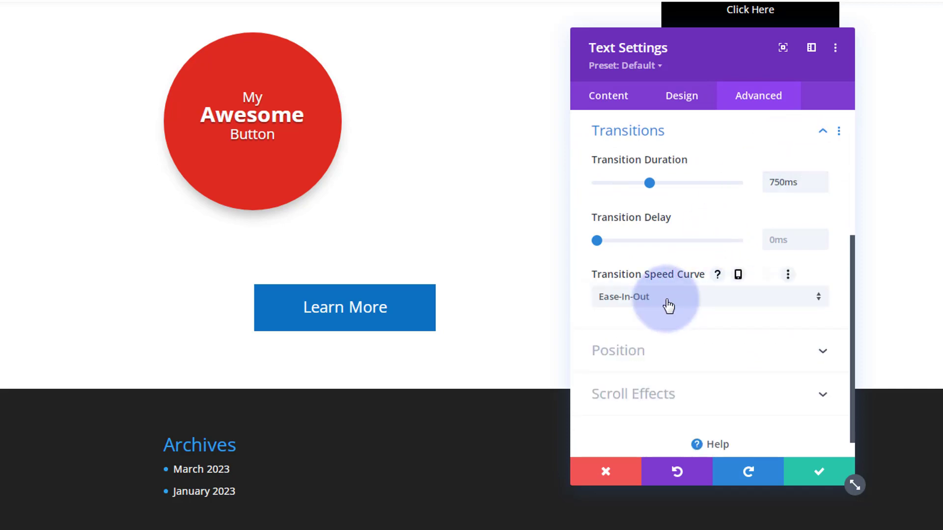
{"action": "left_click", "coordinate": [803, 476]}
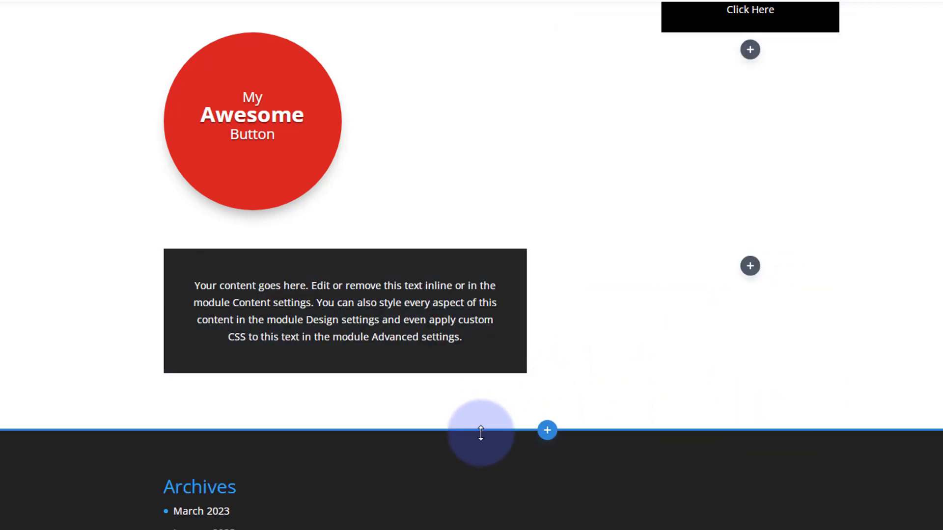
Set the dark box row's height to 350px and save the row settings
{"action": "mouse_move", "coordinate": [217, 279]}
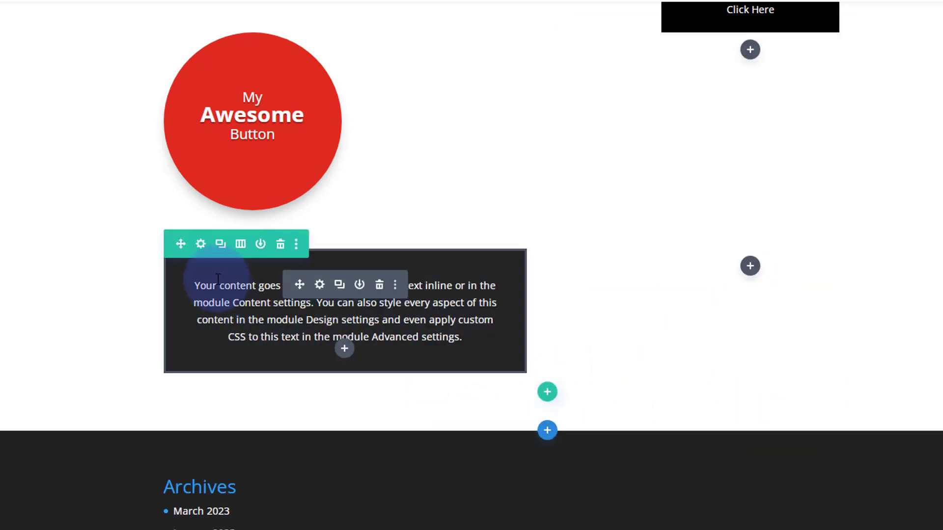
{"action": "left_click", "coordinate": [201, 244]}
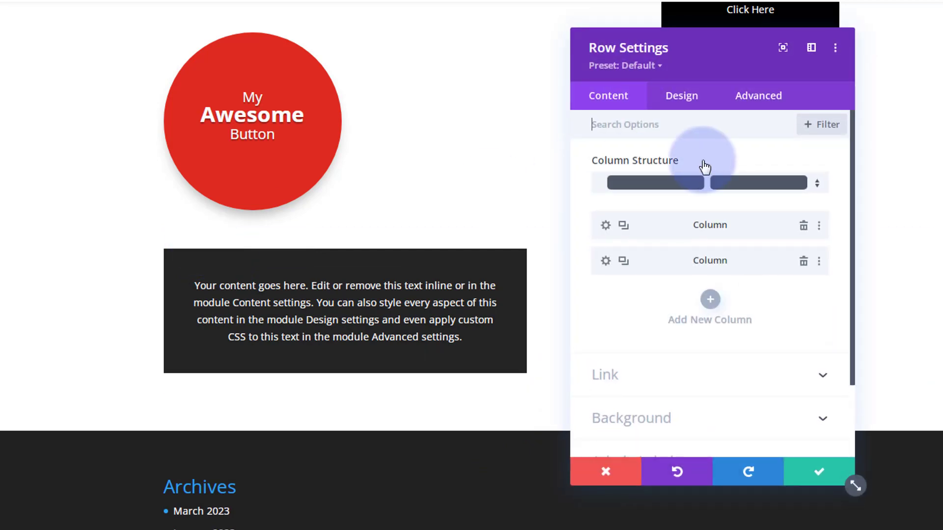
{"action": "left_click", "coordinate": [683, 96]}
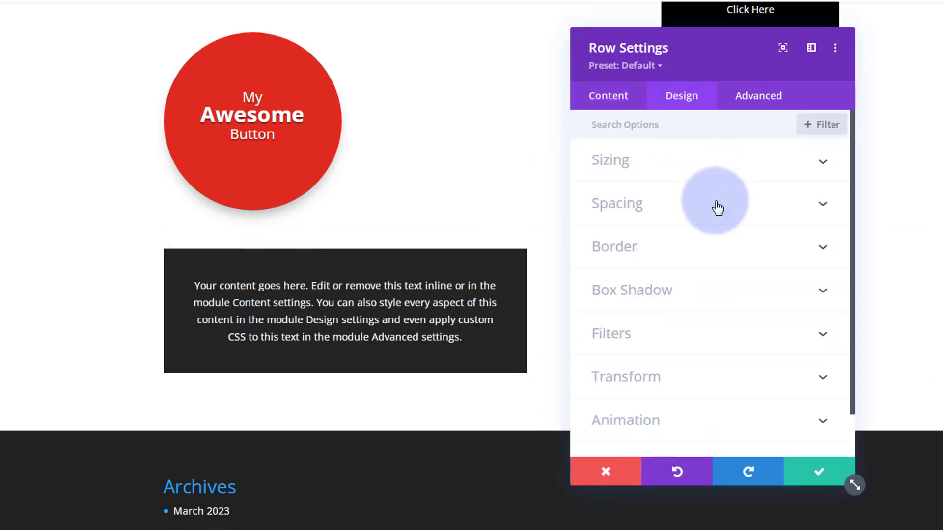
{"action": "left_click", "coordinate": [717, 167]}
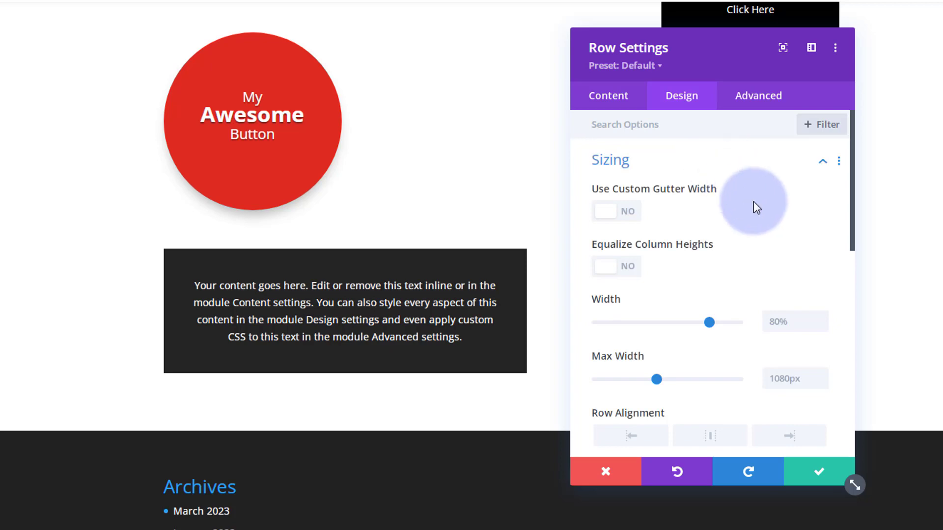
{"action": "scroll", "coordinate": [753, 196], "scroll_direction": "down", "scroll_amount": 6}
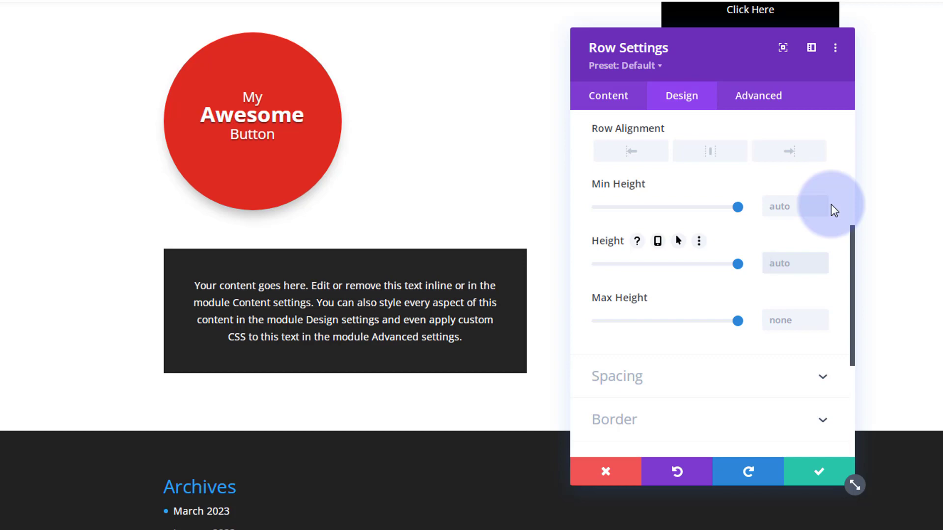
{"action": "type", "text": "350px"}
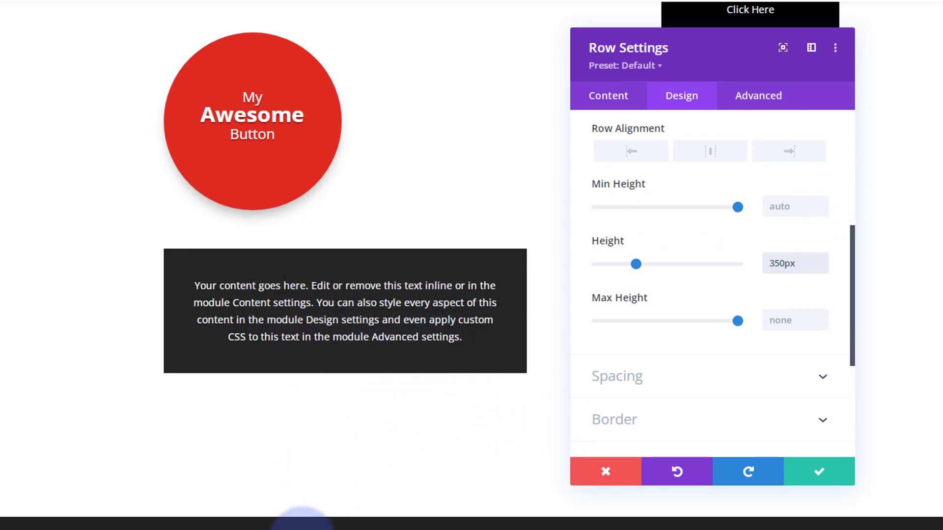
{"action": "left_click", "coordinate": [820, 474]}
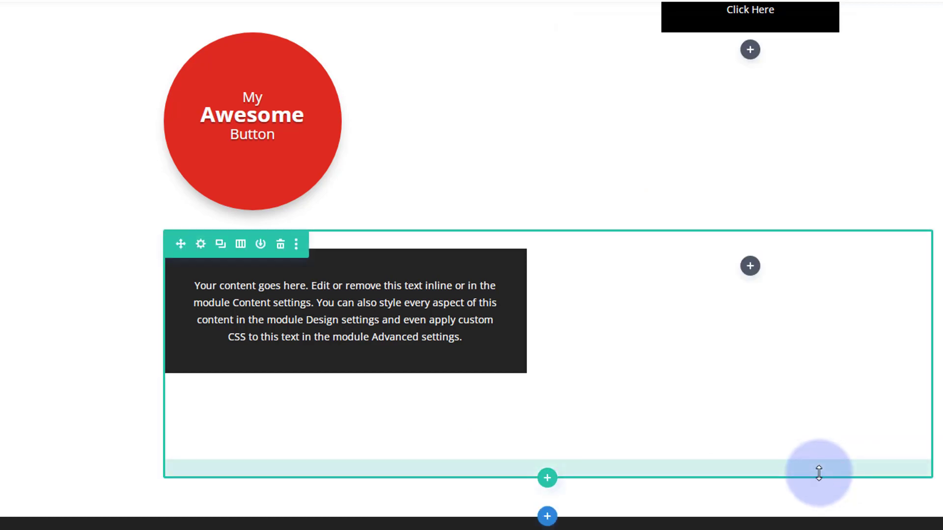
{"action": "left_click", "coordinate": [498, 519]}
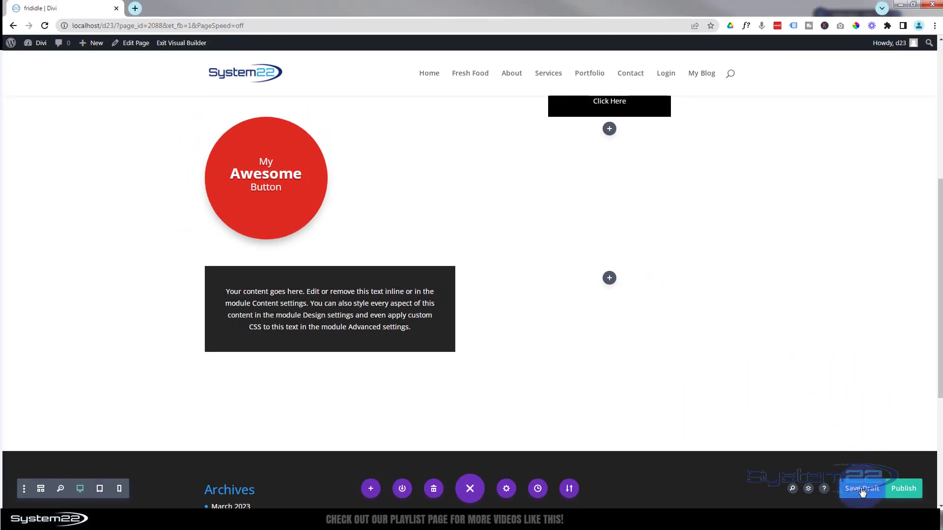
Exit the Visual Builder and scroll the live page to preview the buttons' hover effects
{"action": "left_click", "coordinate": [171, 44]}
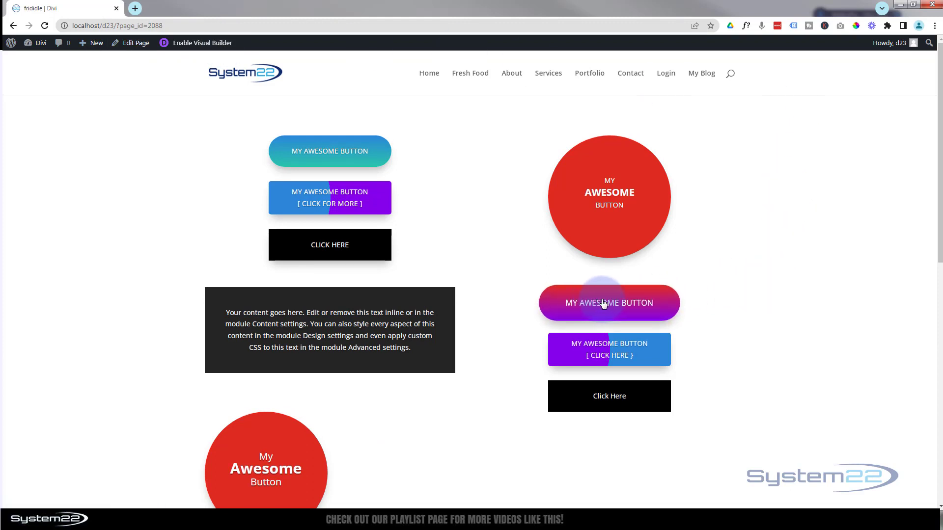
{"action": "scroll", "coordinate": [729, 334], "scroll_direction": "down", "scroll_amount": 1}
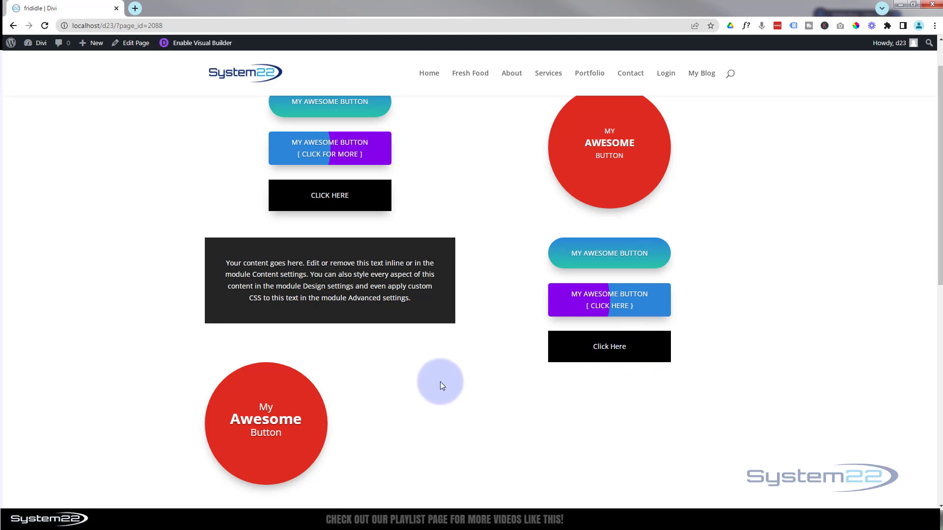
{"action": "scroll", "coordinate": [440, 381], "scroll_direction": "down", "scroll_amount": 2}
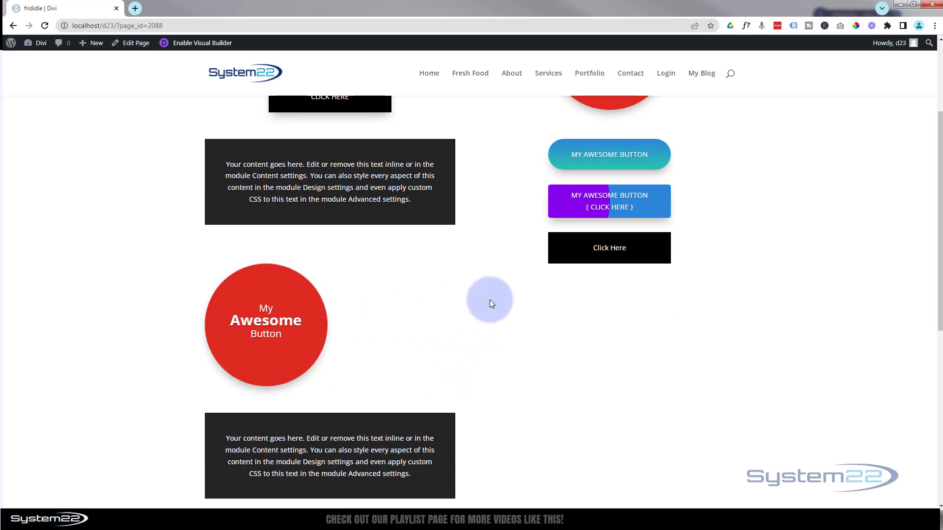
{"action": "scroll", "coordinate": [506, 300], "scroll_direction": "down", "scroll_amount": 2}
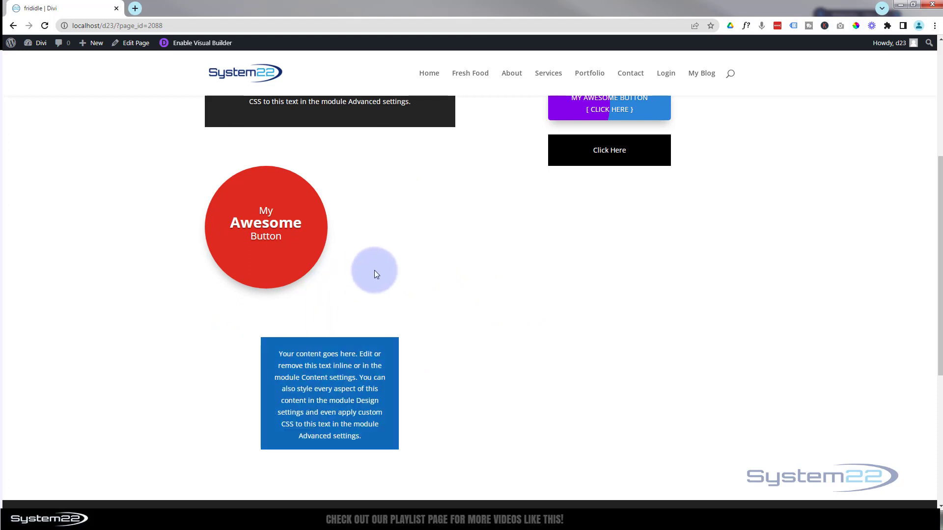
{"action": "scroll", "coordinate": [522, 218], "scroll_direction": "down", "scroll_amount": 1}
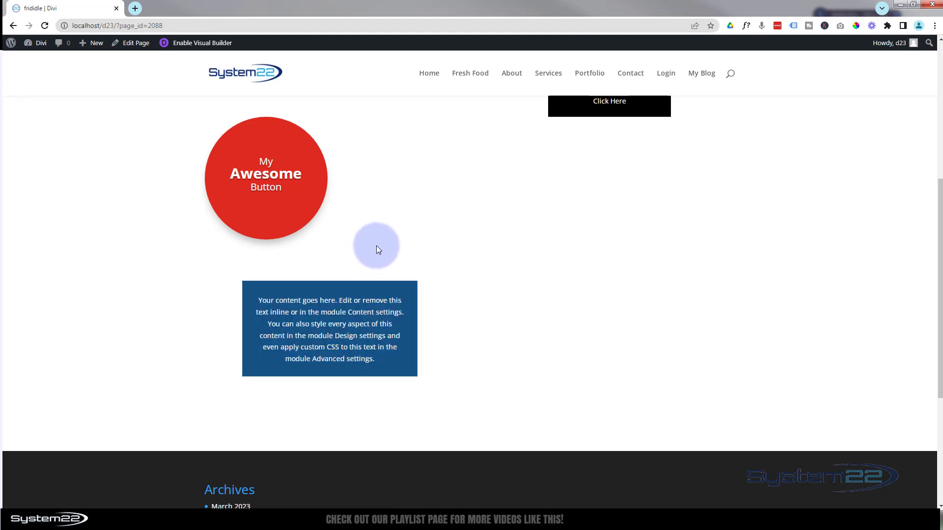
{"action": "scroll", "coordinate": [525, 314], "scroll_direction": "up", "scroll_amount": 3}
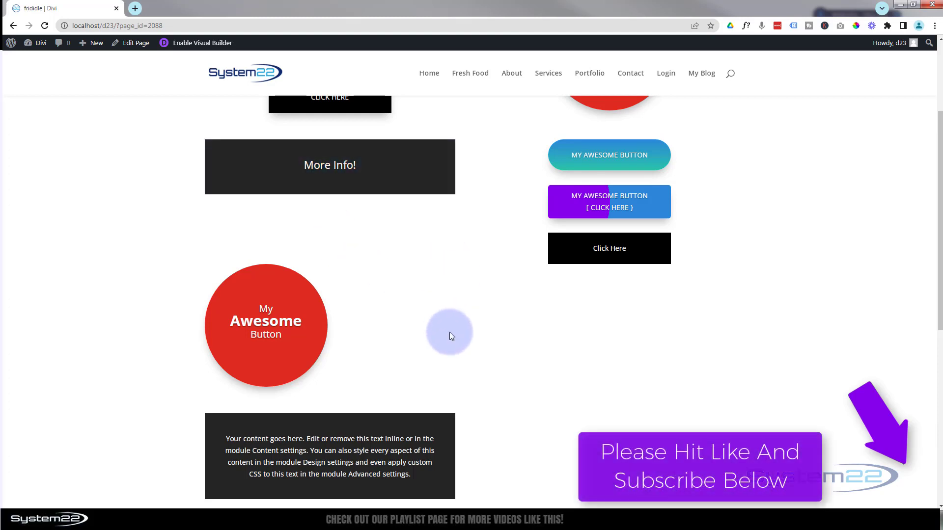
{"action": "scroll", "coordinate": [449, 332], "scroll_direction": "up", "scroll_amount": 3}
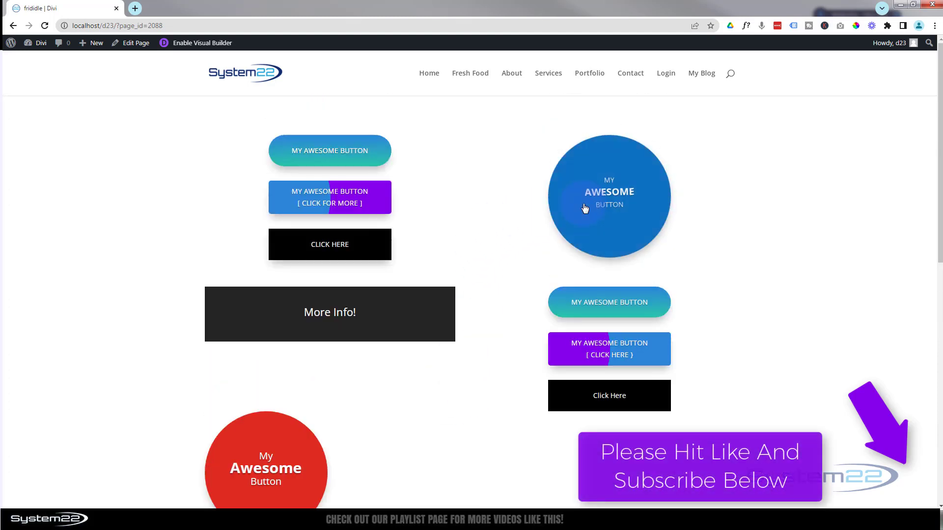